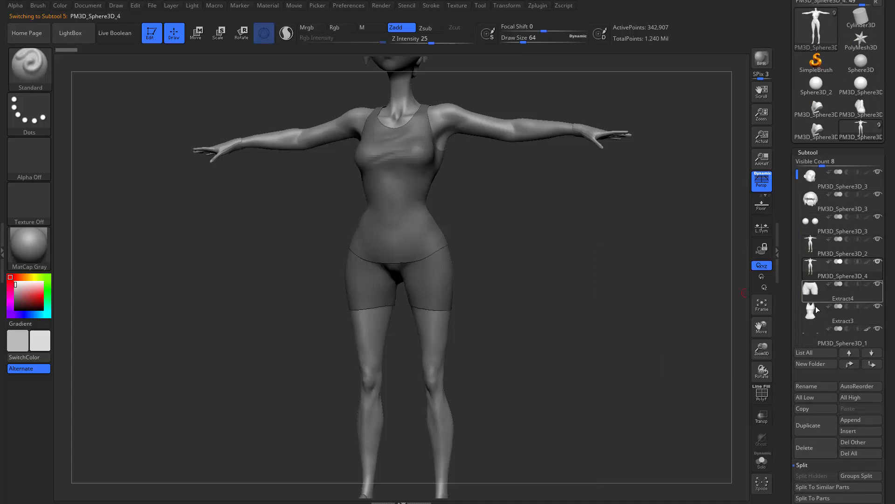
# Step: Solo the body subtool and turn on its polyframe wireframe display
pyautogui.moveTo(520, 311)
pyautogui.keyDown('alt'); pyautogui.mouseDown()
pyautogui.moveTo(554, 324)
pyautogui.moveTo(538, 327)
pyautogui.moveTo(589, 379)
pyautogui.moveTo(578, 266)
pyautogui.moveTo(576, 280)
pyautogui.mouseUp(); pyautogui.keyUp('alt')
pyautogui.keyDown('ctrl'); pyautogui.keyDown('alt'); pyautogui.click(765, 462); pyautogui.keyUp('alt'); pyautogui.keyUp('ctrl')
pyautogui.click(765, 461)
pyautogui.hotkey('shift', 'f')
pyautogui.hotkey('shift', 'f')
pyautogui.hotkey('shift', 'f')
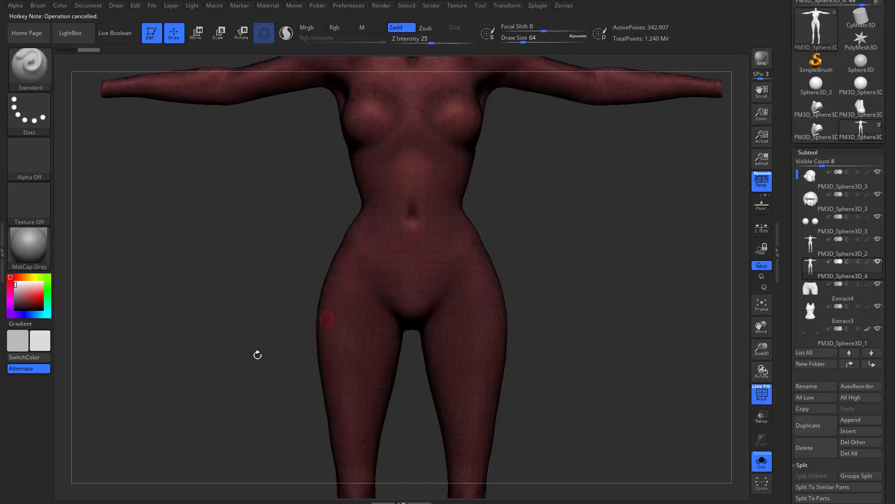
pyautogui.moveTo(258, 354)
pyautogui.keyDown('alt'); pyautogui.mouseDown()
pyautogui.moveTo(225, 250)
pyautogui.moveTo(266, 193)
pyautogui.mouseUp(); pyautogui.keyUp('alt')
pyautogui.keyDown('alt'); pyautogui.moveTo(272, 244); pyautogui.dragTo(261, 451); pyautogui.keyUp('alt')
pyautogui.keyDown('ctrl'); pyautogui.keyDown('shift'); pyautogui.moveTo(272, 211); pyautogui.dragTo(613, 501); pyautogui.keyUp('shift'); pyautogui.keyUp('ctrl')
pyautogui.keyDown('alt'); pyautogui.moveTo(591, 448); pyautogui.dragTo(545, 352); pyautogui.keyUp('alt')
pyautogui.hotkey('shift', 's')
pyautogui.keyDown('alt'); pyautogui.moveTo(546, 315); pyautogui.dragTo(550, 387); pyautogui.keyUp('alt')
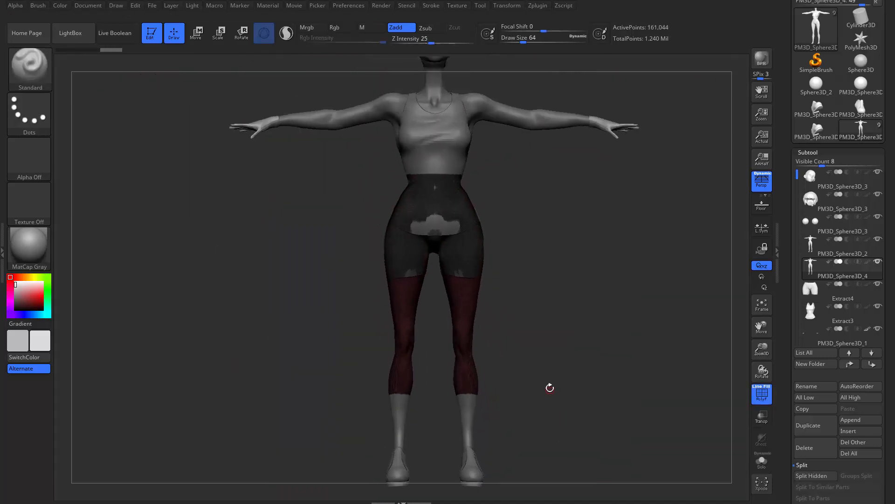
pyautogui.keyDown('ctrl'); pyautogui.keyDown('shift'); pyautogui.click(544, 392); pyautogui.keyUp('shift'); pyautogui.keyUp('ctrl')
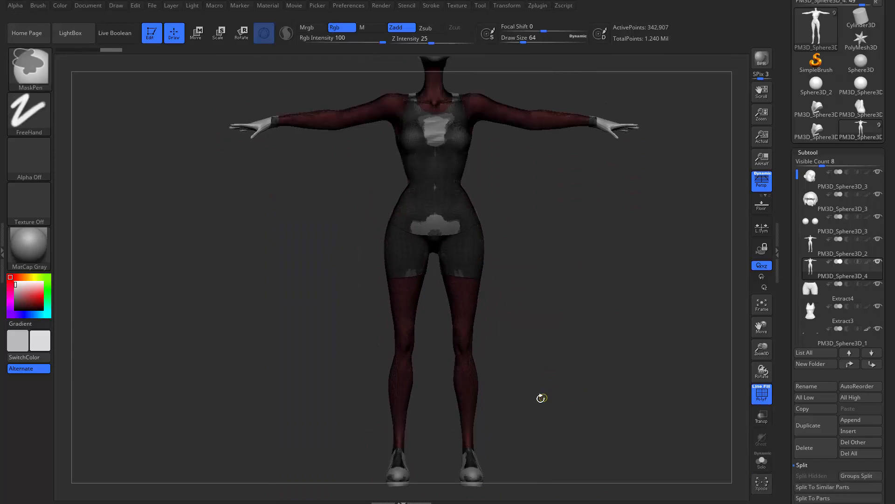
# Step: Hide the body mesh above the hips and solo the remaining hips and legs with the polyframe shown
pyautogui.keyDown('ctrl'); pyautogui.keyDown('shift'); pyautogui.moveTo(323, 195); pyautogui.dragTo(561, 472); pyautogui.keyUp('shift'); pyautogui.keyUp('ctrl')
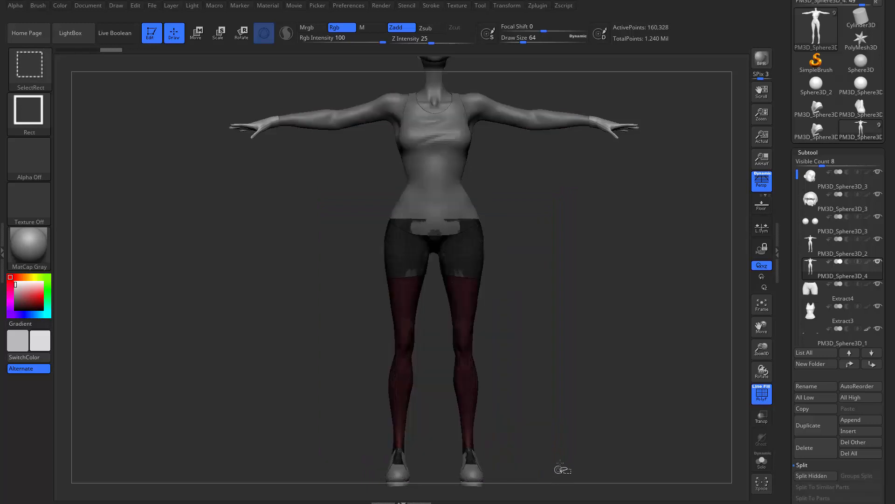
pyautogui.hotkey('shift', 's')
pyautogui.hotkey('shift', 's')
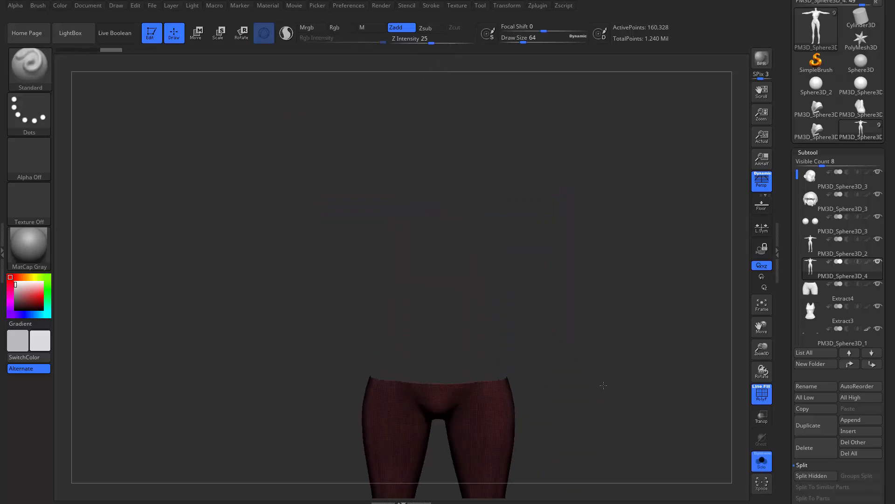
pyautogui.hotkey('shift', 's')
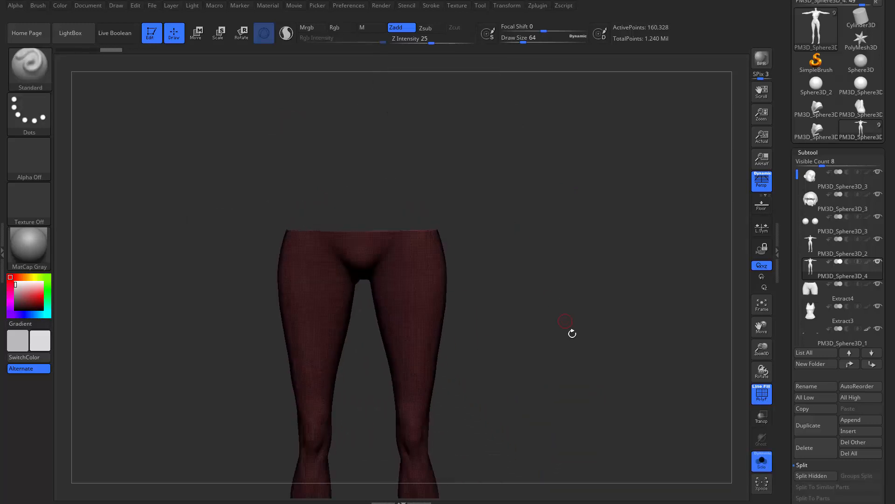
pyautogui.moveTo(578, 310); pyautogui.dragTo(474, 280)
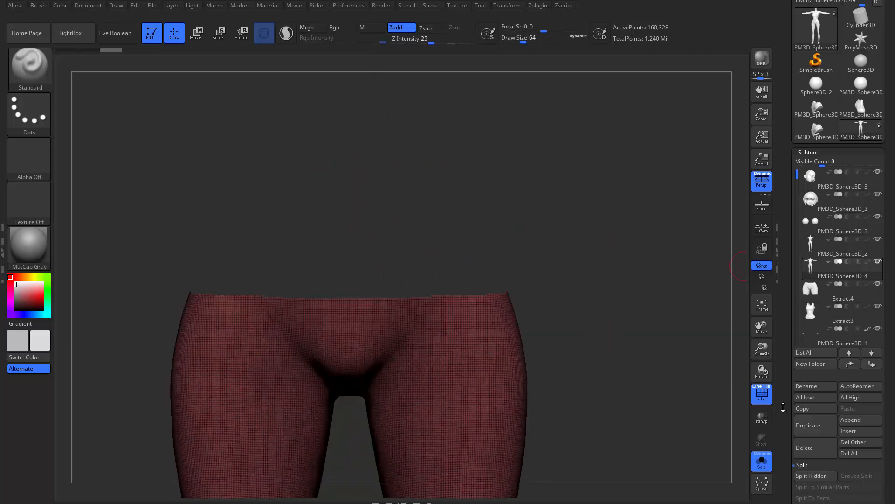
# Step: ZRemesh the visible hips and legs with Legacy (2018) enabled and a target polygons count of 5
pyautogui.scroll(-8, 812, 298)
pyautogui.click(811, 295)
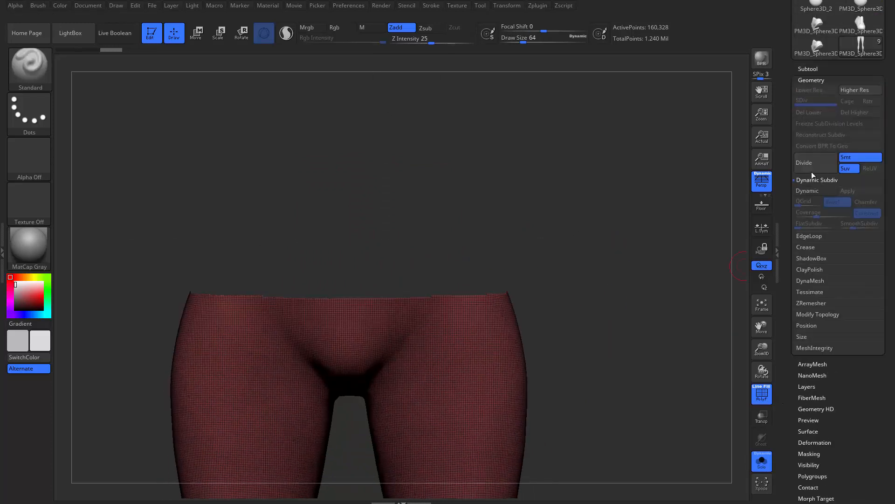
pyautogui.scroll(-1, 788, 312)
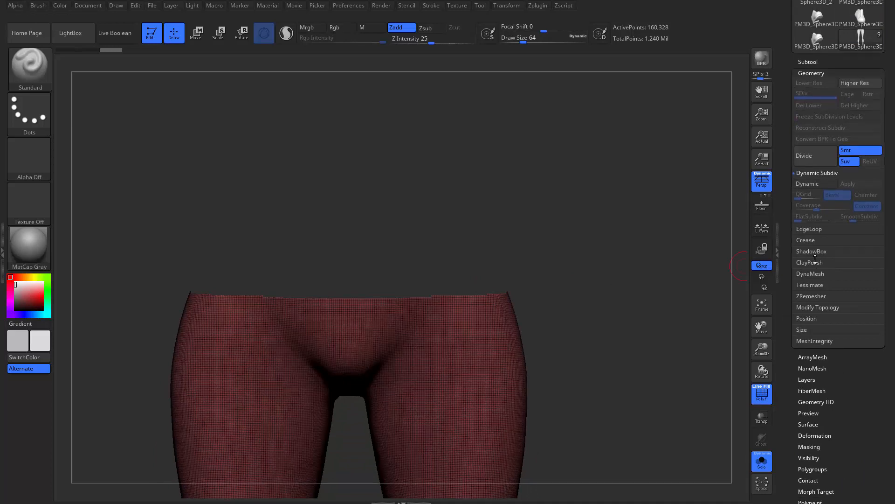
pyautogui.click(814, 296)
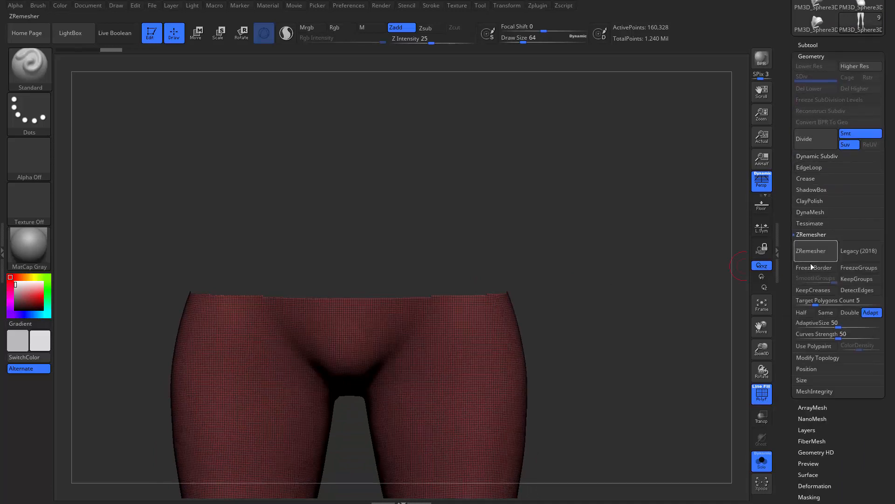
pyautogui.click(859, 251)
pyautogui.click(811, 250)
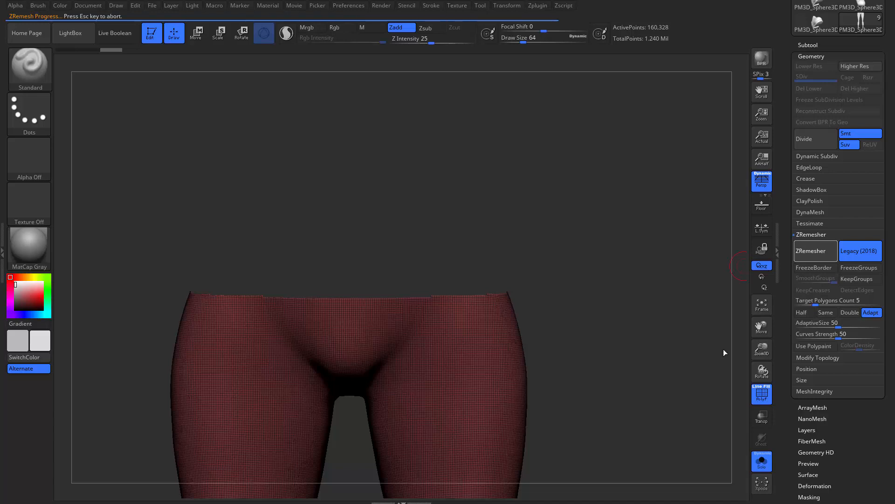
pyautogui.moveTo(610, 349)
pyautogui.mouseDown()
pyautogui.moveTo(593, 344)
pyautogui.moveTo(602, 344)
pyautogui.mouseUp()
pyautogui.moveTo(604, 301); pyautogui.dragTo(461, 186)
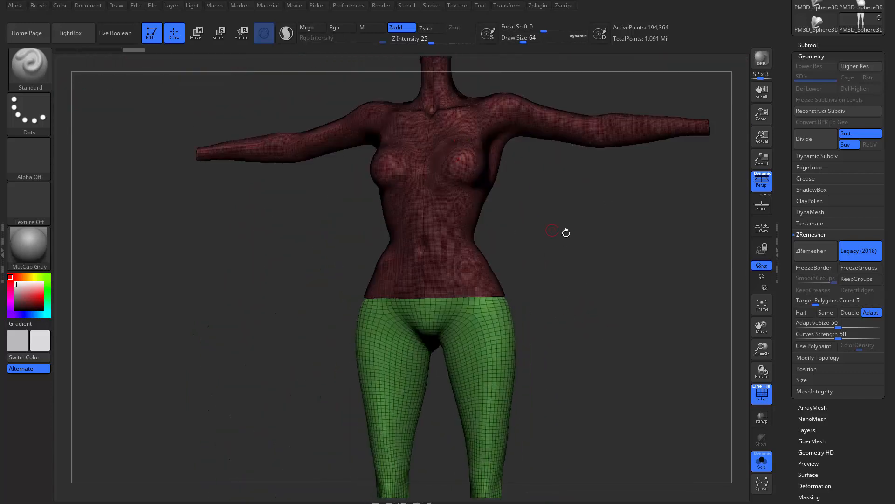
# Step: Isolate the remeshed legs polygroup and delete the hidden upper-body geometry
pyautogui.keyDown('alt'); pyautogui.moveTo(567, 232); pyautogui.dragTo(518, 326); pyautogui.keyUp('alt')
pyautogui.keyDown('ctrl'); pyautogui.keyDown('shift'); pyautogui.click(515, 338); pyautogui.keyUp('shift'); pyautogui.keyUp('ctrl')
pyautogui.moveTo(617, 291); pyautogui.dragTo(594, 287)
pyautogui.scroll(-1, 787, 389)
pyautogui.click(820, 332)
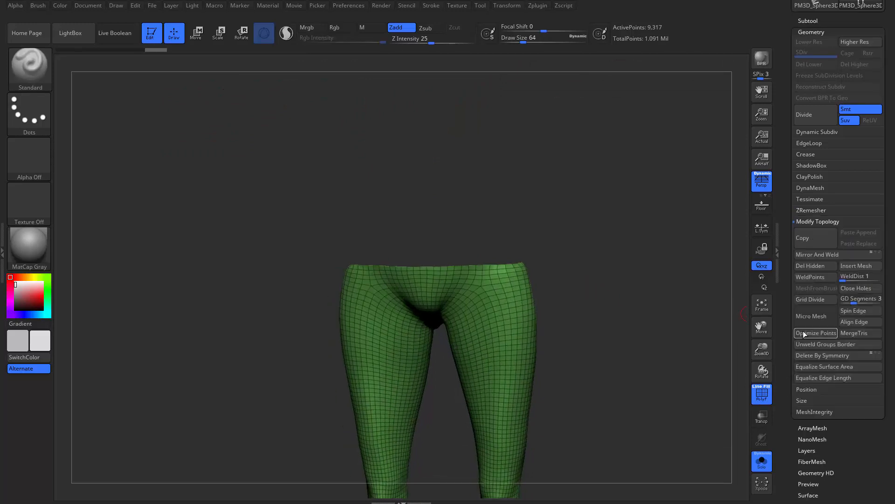
pyautogui.click(812, 289)
pyautogui.moveTo(599, 200); pyautogui.dragTo(867, 272)
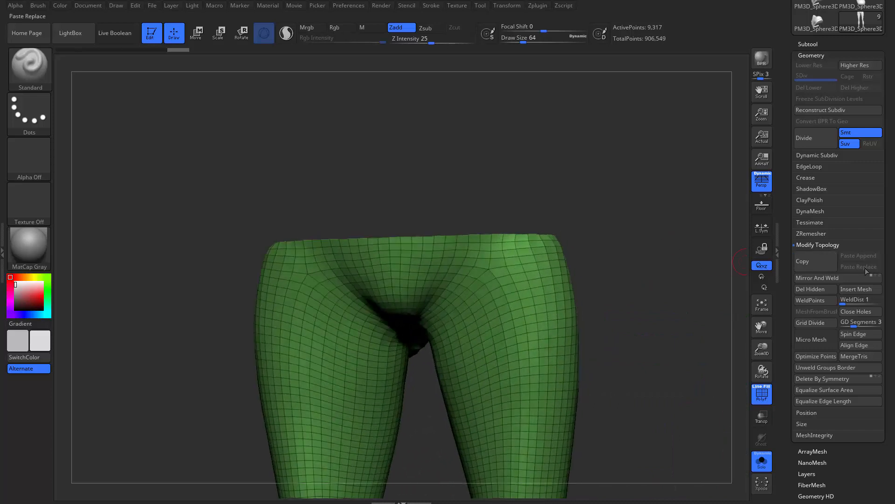
# Step: ZRemesh the legs again, and rerun it with the Half polygon option
pyautogui.click(813, 233)
pyautogui.click(816, 252)
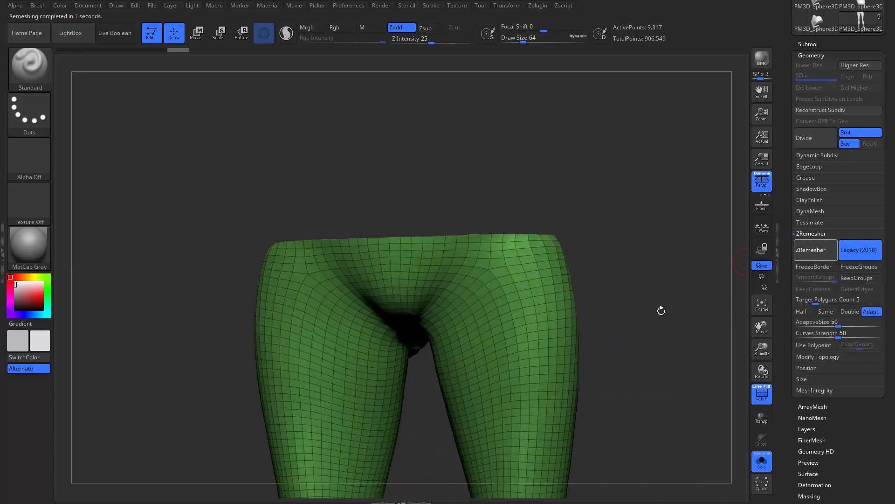
pyautogui.click(802, 311)
pyautogui.click(812, 250)
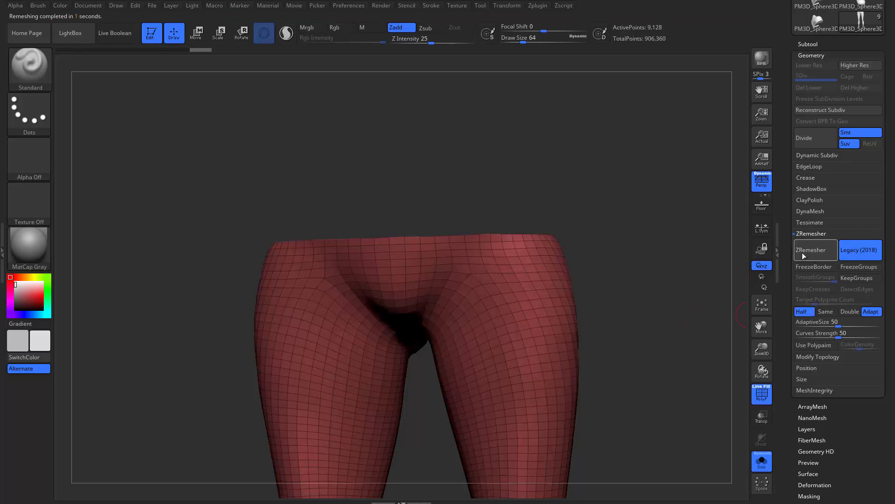
# Step: ZRemesh the reduced legs mesh once more with the Same polygon option
pyautogui.moveTo(661, 346); pyautogui.dragTo(742, 352)
pyautogui.click(826, 311)
pyautogui.click(812, 250)
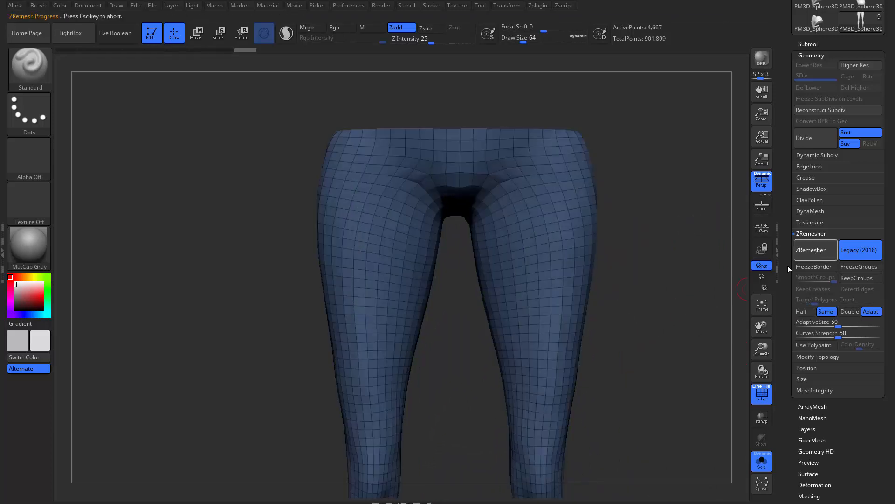
pyautogui.moveTo(677, 286); pyautogui.dragTo(490, 281)
pyautogui.keyDown('alt'); pyautogui.moveTo(682, 340); pyautogui.dragTo(672, 293); pyautogui.keyUp('alt')
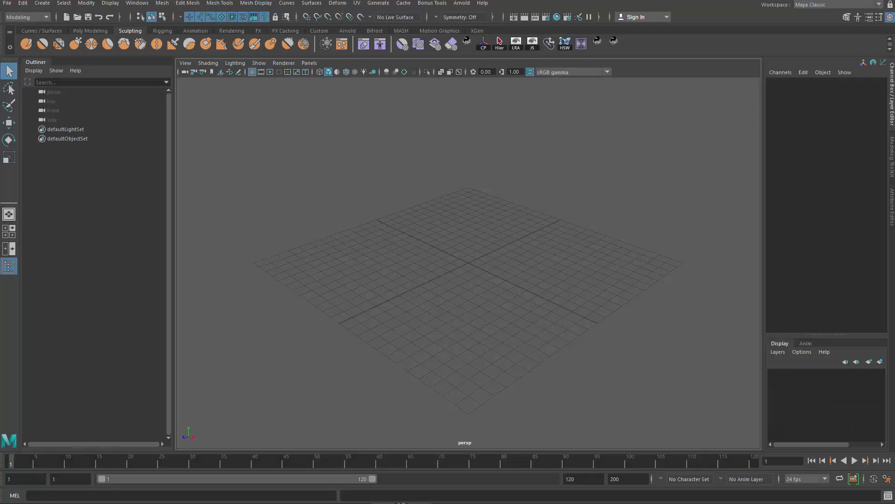
# Step: Switch to Maya, create a polygon plane, and set its width and height subdivisions to 1
pyautogui.scroll(10, 416, 240)
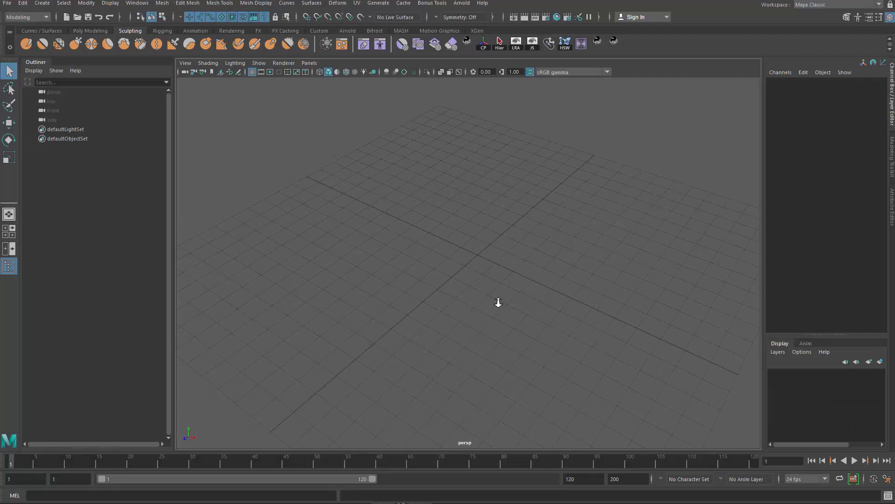
pyautogui.keyDown('shift'); pyautogui.moveTo(493, 189); pyautogui.dragTo(436, 174, button='right'); pyautogui.keyUp('shift')
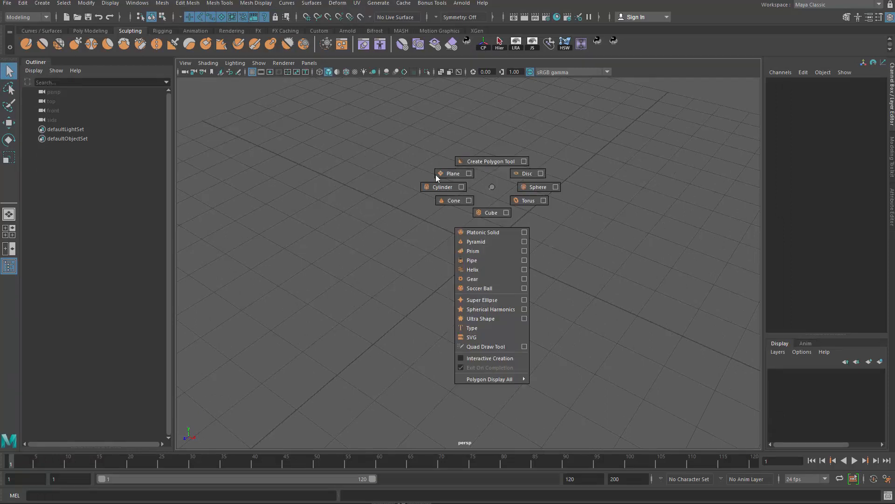
pyautogui.scroll(3, 481, 286)
pyautogui.click(785, 186)
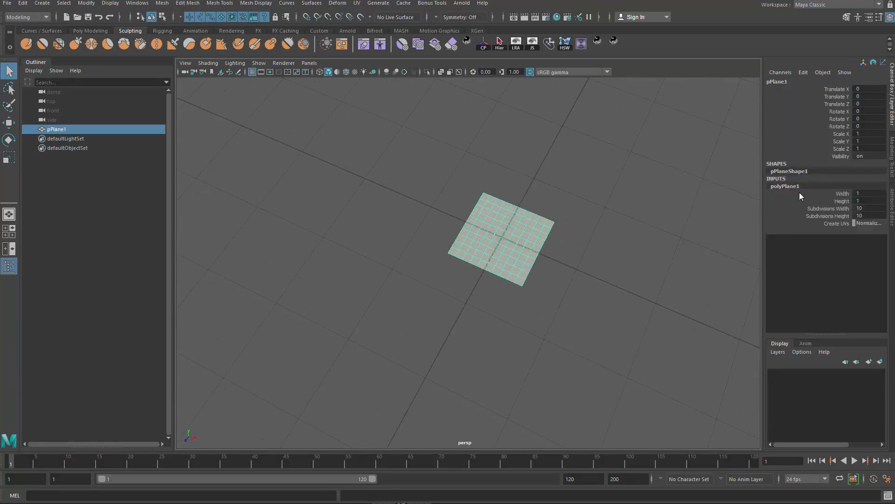
pyautogui.moveTo(870, 209); pyautogui.dragTo(870, 216)
pyautogui.write('1')
pyautogui.press('Return')
pyautogui.keyDown('alt'); pyautogui.moveTo(550, 385); pyautogui.dragTo(535, 296); pyautogui.keyUp('alt')
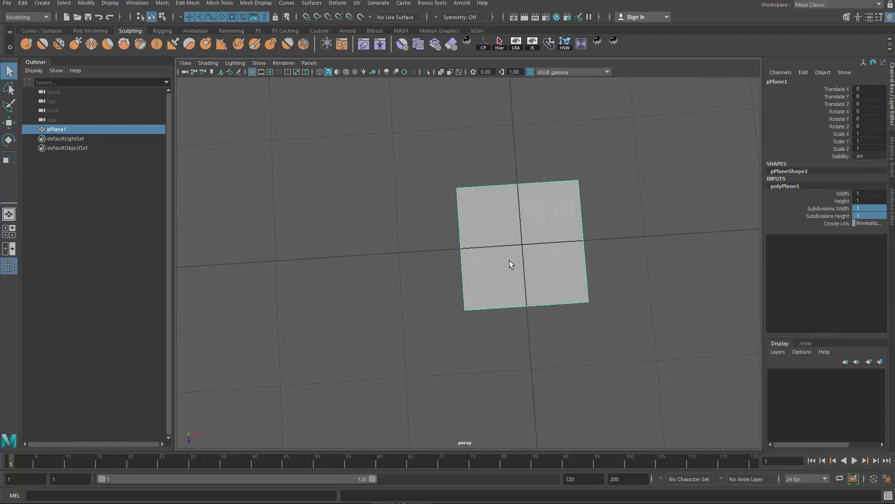
# Step: Extrude the plane's four border edges and scale them outward to form a surrounding rim
pyautogui.click(518, 185)
pyautogui.keyDown('alt'); pyautogui.moveTo(527, 195); pyautogui.dragTo(594, 204); pyautogui.keyUp('alt')
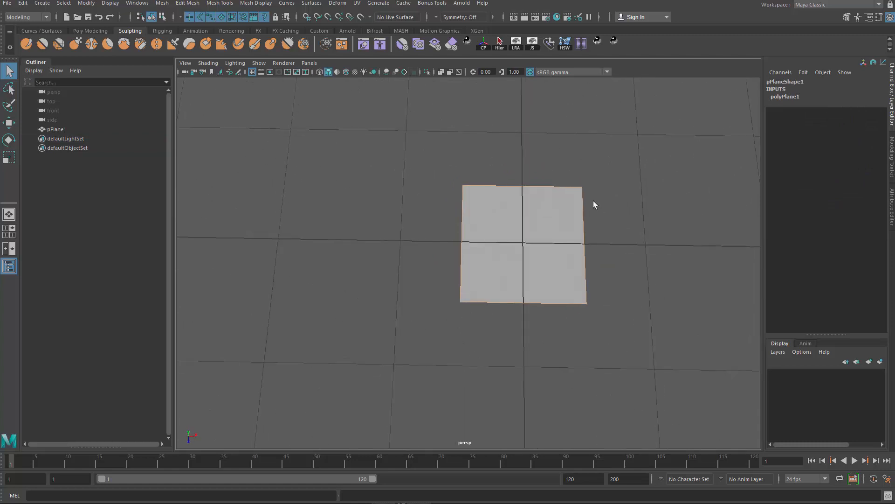
pyautogui.keyDown('shift'); pyautogui.rightClick(626, 183); pyautogui.keyUp('shift')
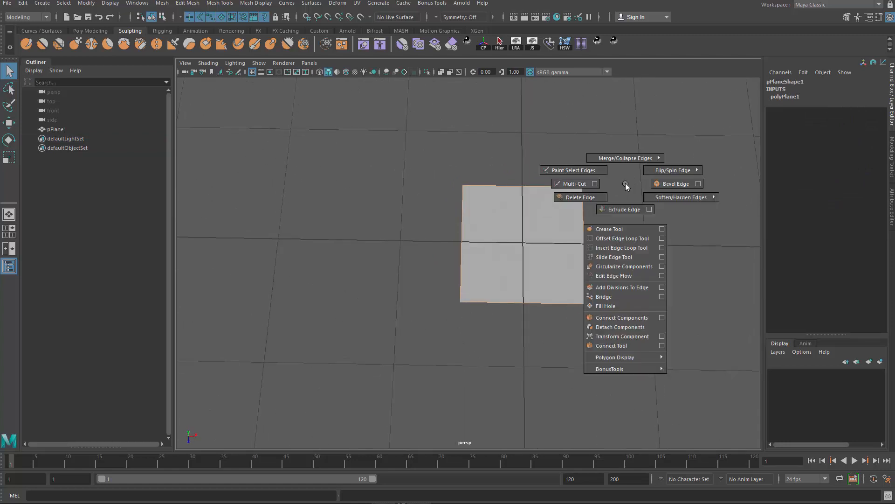
pyautogui.click(625, 209)
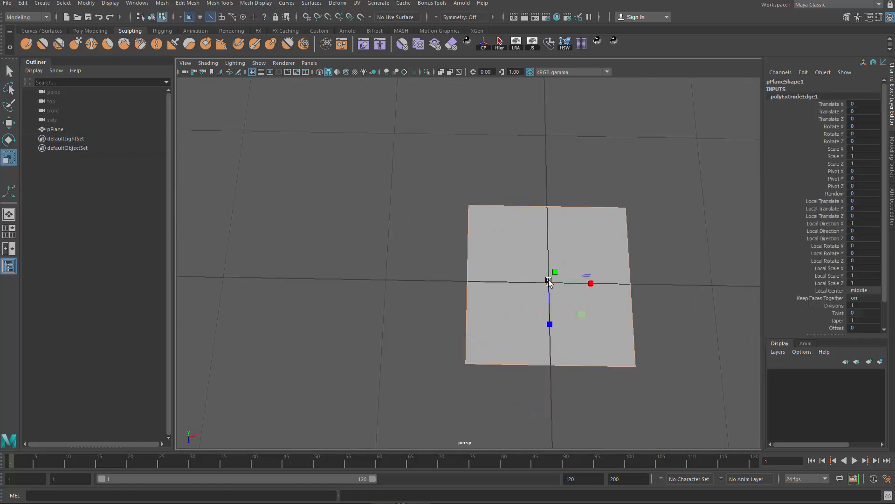
pyautogui.moveTo(549, 282); pyautogui.dragTo(583, 285)
# Step: Delete the plane's central face to leave an open square frame
pyautogui.keyDown('alt'); pyautogui.moveTo(581, 294); pyautogui.dragTo(525, 254, button='middle'); pyautogui.keyUp('alt')
pyautogui.press('q')
pyautogui.moveTo(526, 254); pyautogui.dragTo(527, 278, button='right')
pyautogui.click(538, 291)
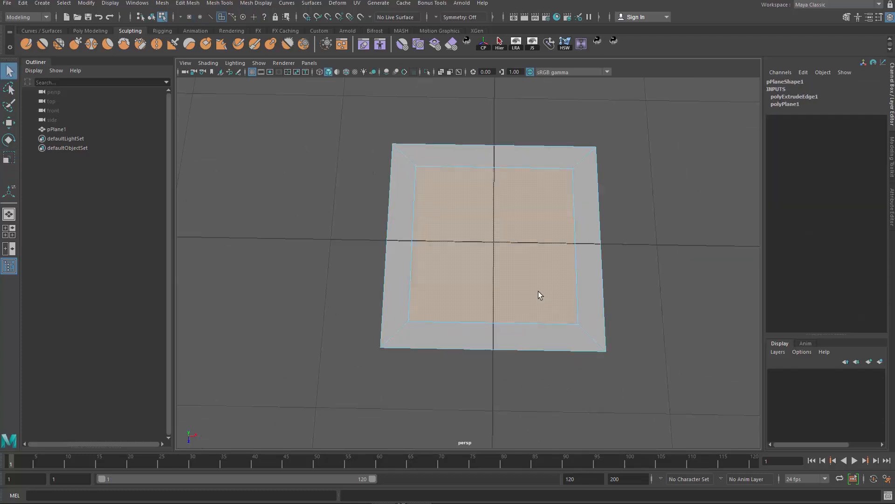
pyautogui.press('Delete')
pyautogui.keyDown('alt'); pyautogui.moveTo(578, 250); pyautogui.dragTo(487, 334, button='right'); pyautogui.keyUp('alt')
pyautogui.keyDown('alt'); pyautogui.moveTo(488, 333); pyautogui.dragTo(504, 307); pyautogui.keyUp('alt')
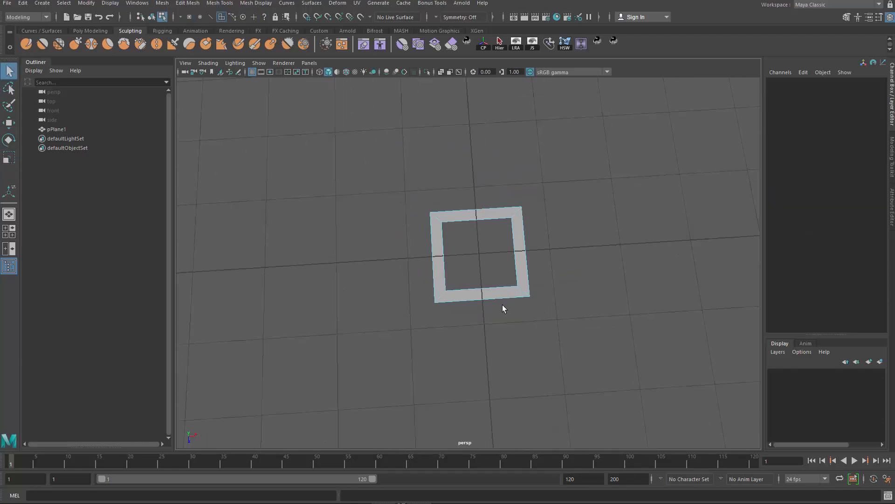
# Step: Rotate the square frame object -45 degrees around the Y axis into a diamond
pyautogui.moveTo(576, 263); pyautogui.dragTo(617, 132, button='right')
pyautogui.click(520, 247)
pyautogui.keyDown('alt'); pyautogui.moveTo(418, 351); pyautogui.dragTo(495, 297, button='right'); pyautogui.keyUp('alt')
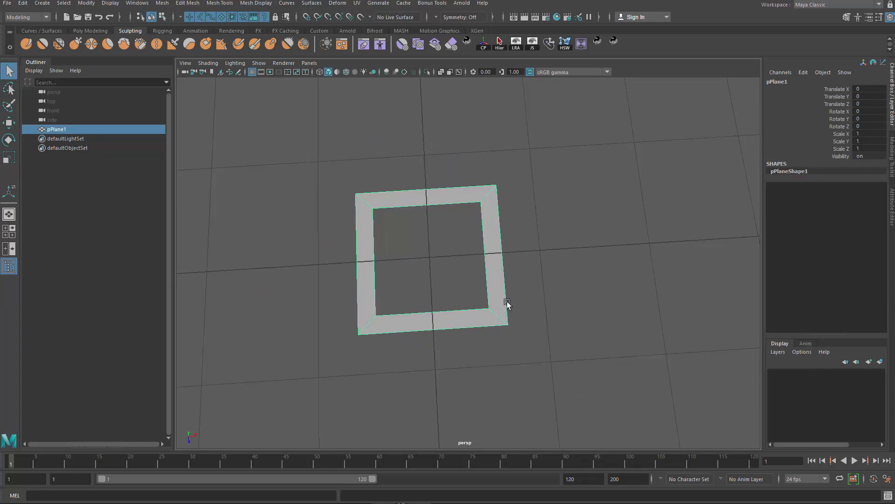
pyautogui.press('e')
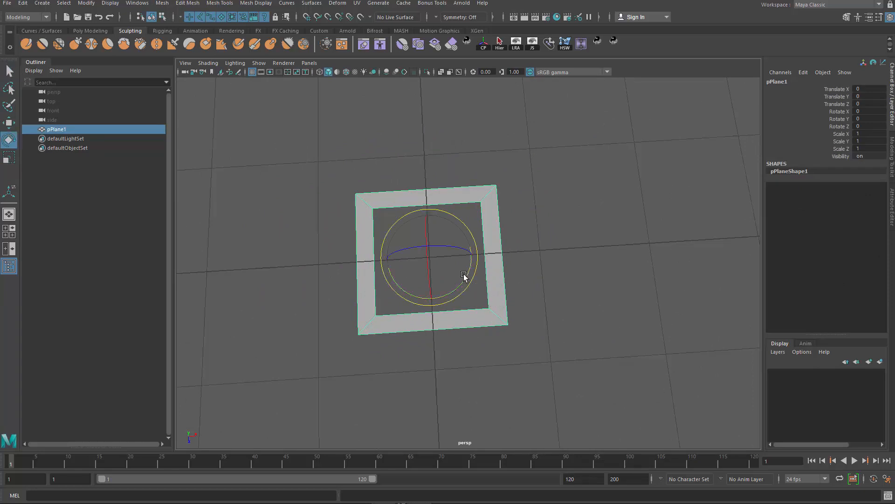
pyautogui.moveTo(464, 275); pyautogui.dragTo(458, 306)
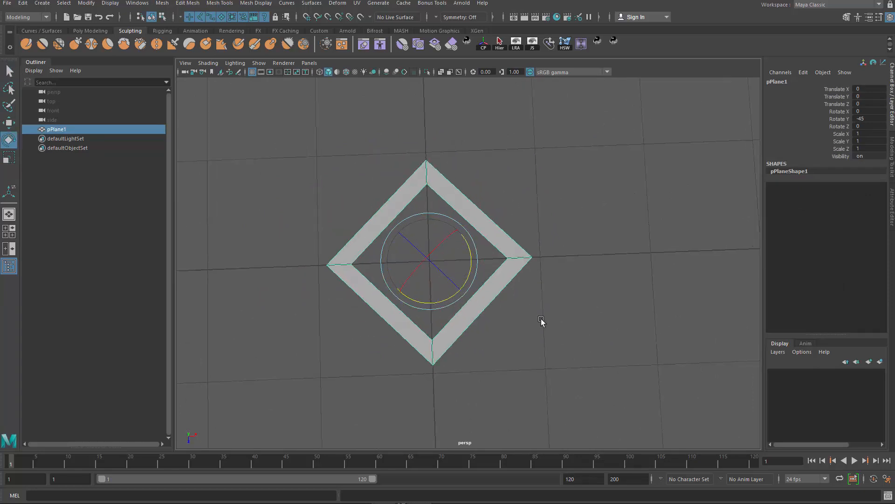
# Step: In the top view, scale the diamond frame uniformly to about 0.903 and freeze its transformations
pyautogui.press('space')
pyautogui.moveTo(549, 320); pyautogui.dragTo(480, 332)
pyautogui.press('f')
pyautogui.keyDown('alt'); pyautogui.moveTo(519, 305); pyautogui.dragTo(599, 424, button='right'); pyautogui.keyUp('alt')
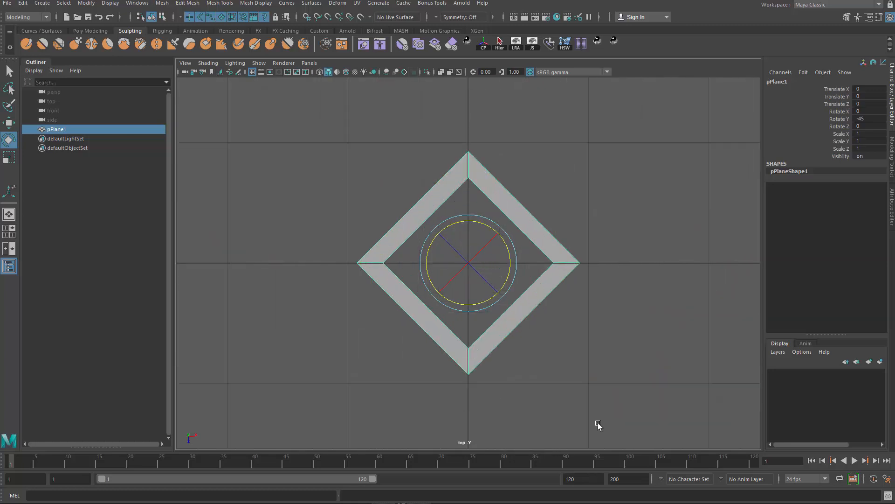
pyautogui.press('r')
pyautogui.moveTo(468, 262); pyautogui.dragTo(455, 268)
pyautogui.keyDown('alt'); pyautogui.moveTo(516, 312); pyautogui.dragTo(516, 314, button='middle'); pyautogui.keyUp('alt')
pyautogui.scroll(5, 514, 318)
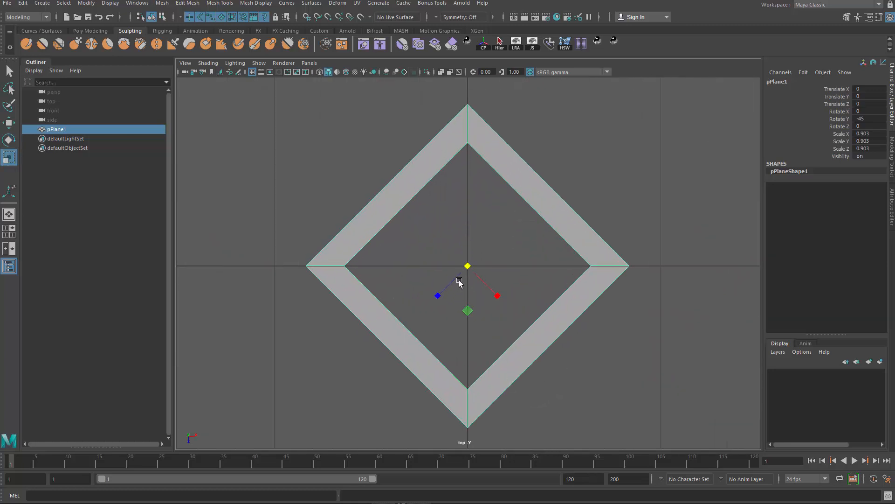
pyautogui.click(87, 3)
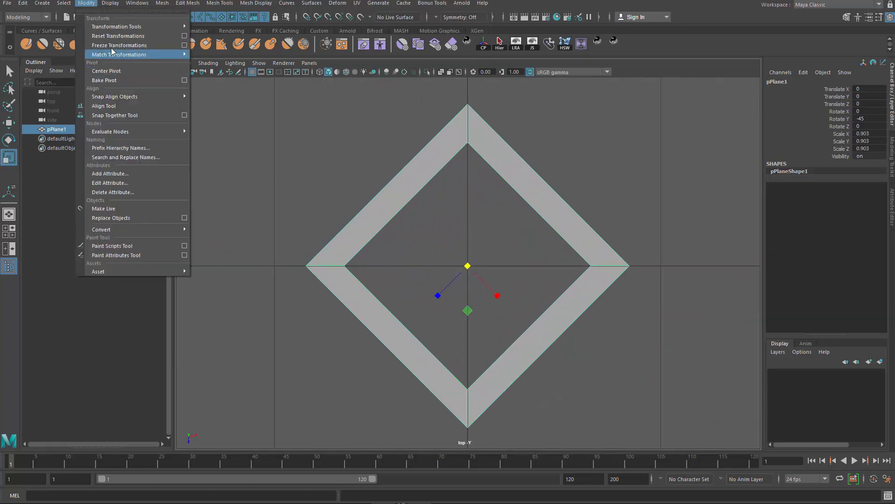
pyautogui.click(112, 44)
# Step: Split all four sides of the diamond frame across the middle using To Edge Ring and Split
pyautogui.press('q')
pyautogui.click(391, 197)
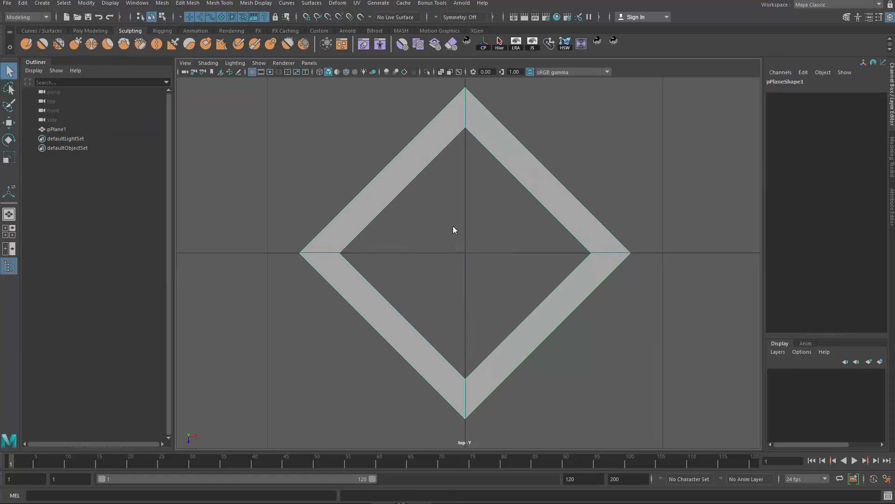
pyautogui.keyDown('ctrl'); pyautogui.moveTo(452, 226); pyautogui.dragTo(420, 245, button='right'); pyautogui.keyUp('ctrl')
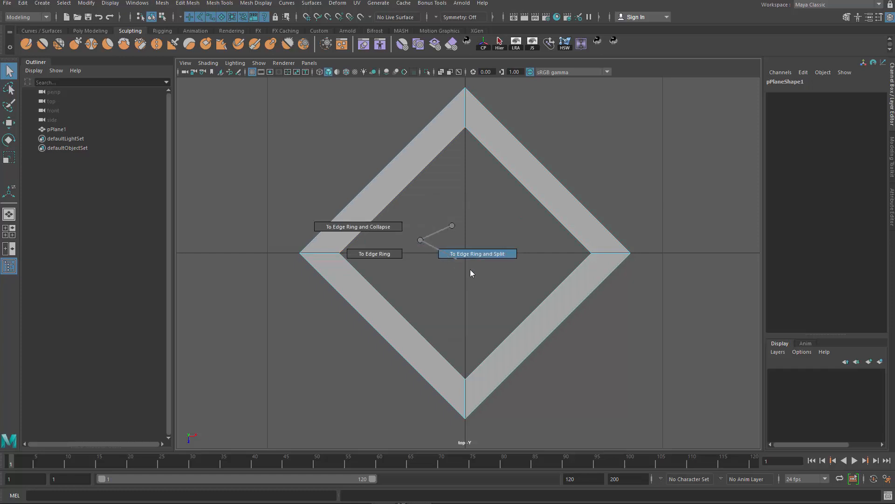
pyautogui.keyDown('ctrl'); pyautogui.moveTo(486, 282); pyautogui.dragTo(486, 283, button='right'); pyautogui.keyUp('ctrl')
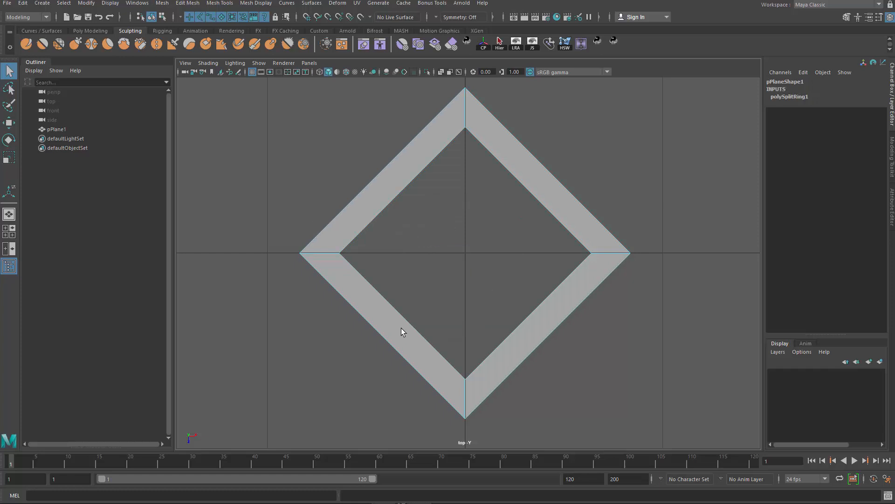
pyautogui.press('g')
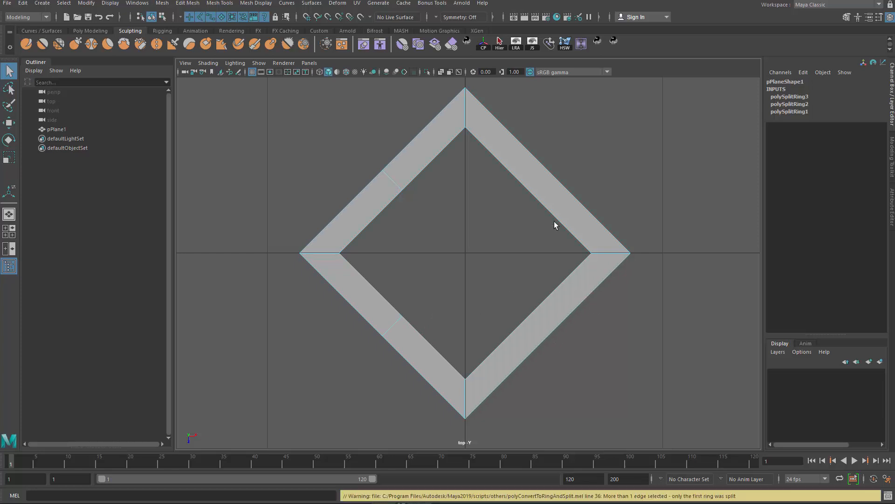
pyautogui.press('g')
pyautogui.press('g')
# Step: Bevel the four middle cross edges of the frame with a fraction of 0.81 and 2 segments
pyautogui.click(392, 189)
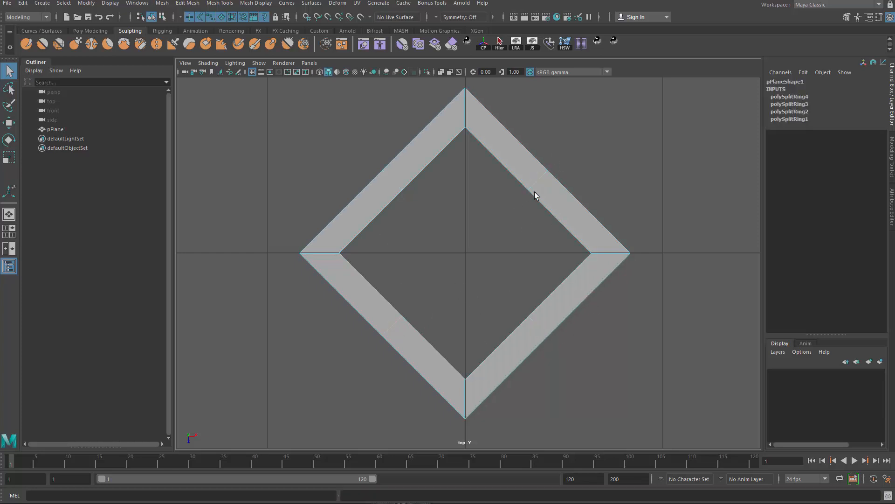
pyautogui.keyDown('shift'); pyautogui.moveTo(479, 192); pyautogui.dragTo(527, 197, button='right'); pyautogui.keyUp('shift')
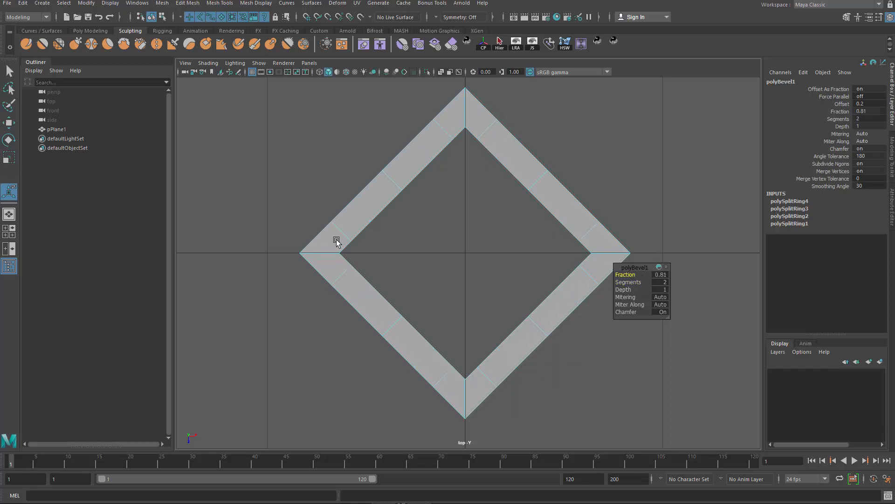
pyautogui.scroll(2, 460, 387)
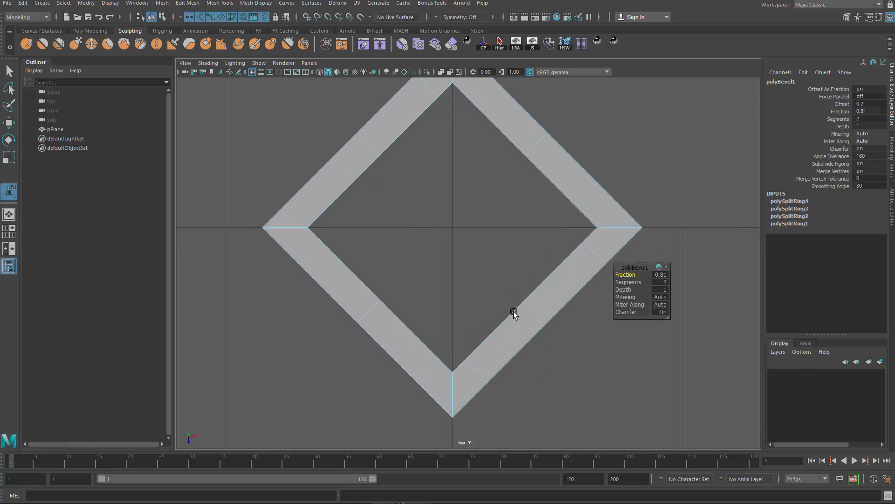
# Step: Return to selecting the whole diamond frame and delete its construction history
pyautogui.press('q')
pyautogui.click(578, 257)
pyautogui.click(578, 256)
pyautogui.scroll(-10, 447, 278)
pyautogui.hotkey('alt', 'shift', 'd')
pyautogui.scroll(4, 485, 281)
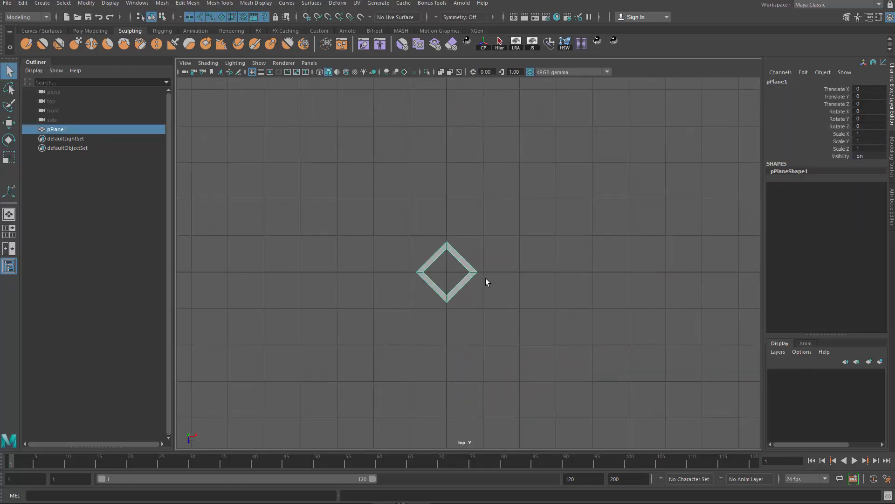
# Step: Reset the Duplicate Special options, set the geometry type to Instance, and create one instance of the frame
pyautogui.keyDown('alt'); pyautogui.moveTo(514, 303); pyautogui.dragTo(555, 343, button='middle'); pyautogui.keyUp('alt')
pyautogui.scroll(5, 360, 240)
pyautogui.click(23, 3)
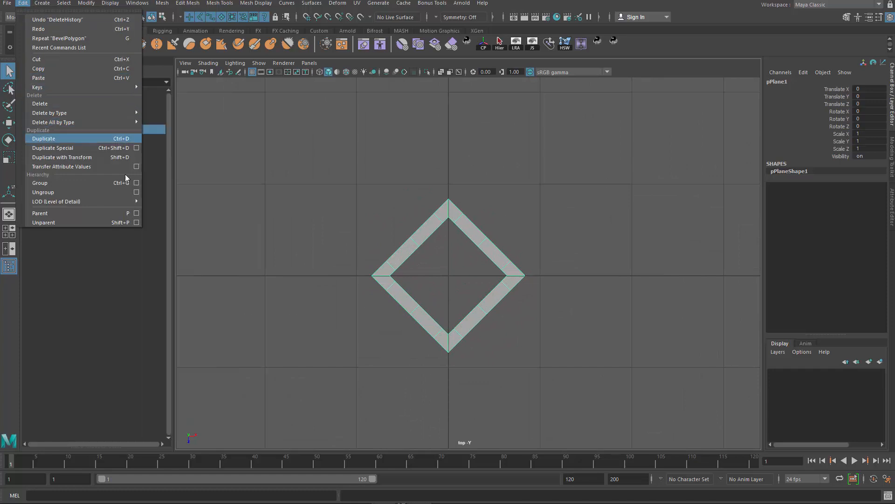
pyautogui.click(137, 148)
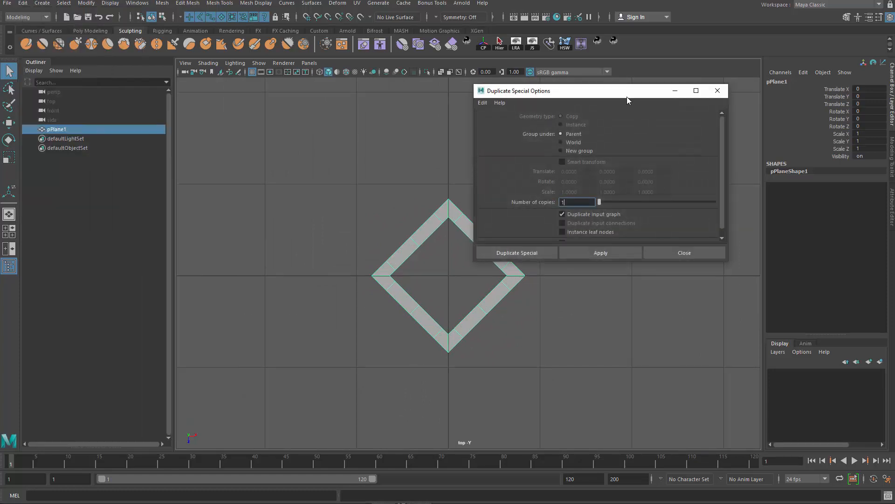
pyautogui.click(482, 104)
pyautogui.click(503, 125)
pyautogui.click(562, 124)
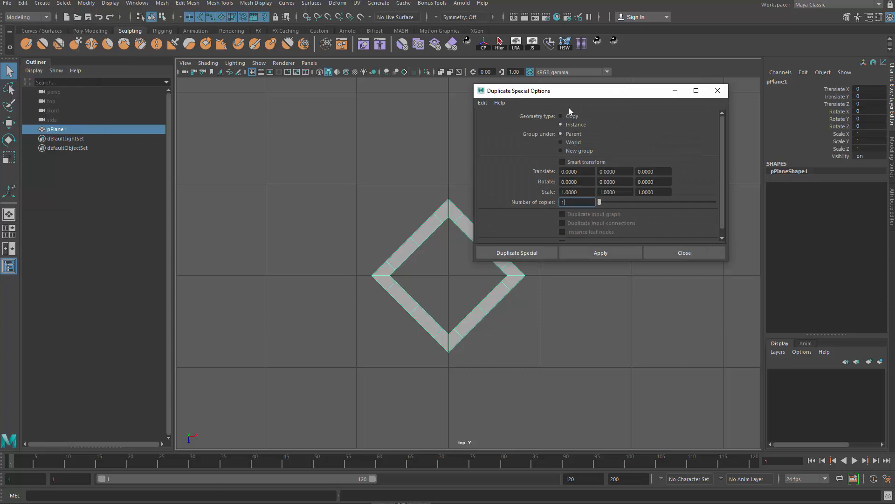
pyautogui.click(615, 254)
# Step: Move the instanced frame to X -1, snapped to the grid
pyautogui.keyDown('alt'); pyautogui.moveTo(380, 275); pyautogui.dragTo(336, 286, button='middle'); pyautogui.keyUp('alt')
pyautogui.press('w')
pyautogui.scroll(-4, 472, 294)
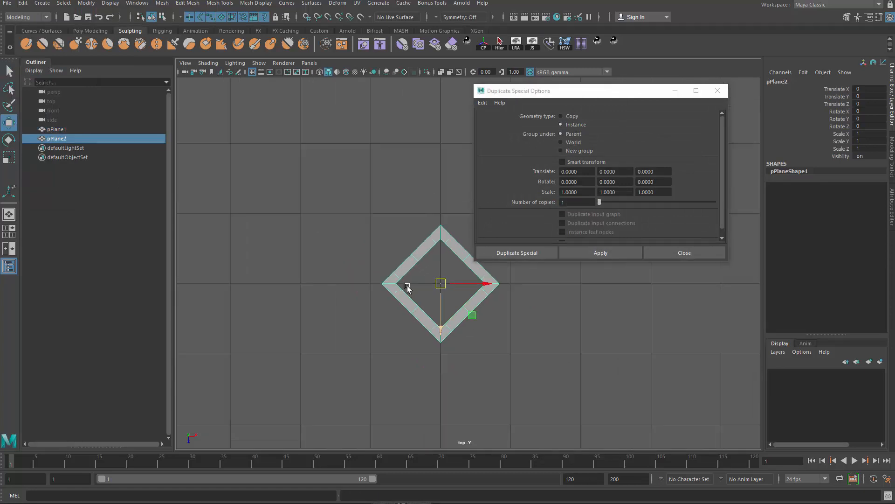
pyautogui.scroll(2, 472, 297)
pyautogui.keyDown('alt'); pyautogui.moveTo(472, 296); pyautogui.dragTo(483, 316, button='middle'); pyautogui.keyUp('alt')
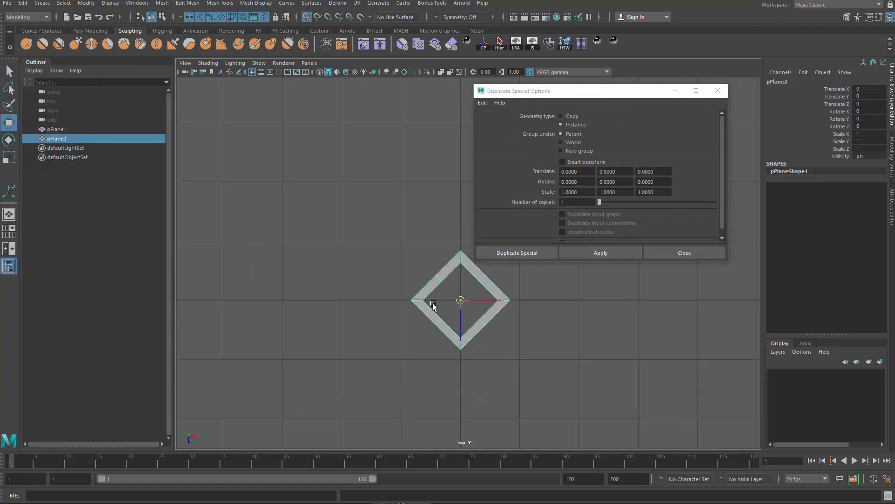
pyautogui.moveTo(433, 304); pyautogui.dragTo(395, 308, button='middle')
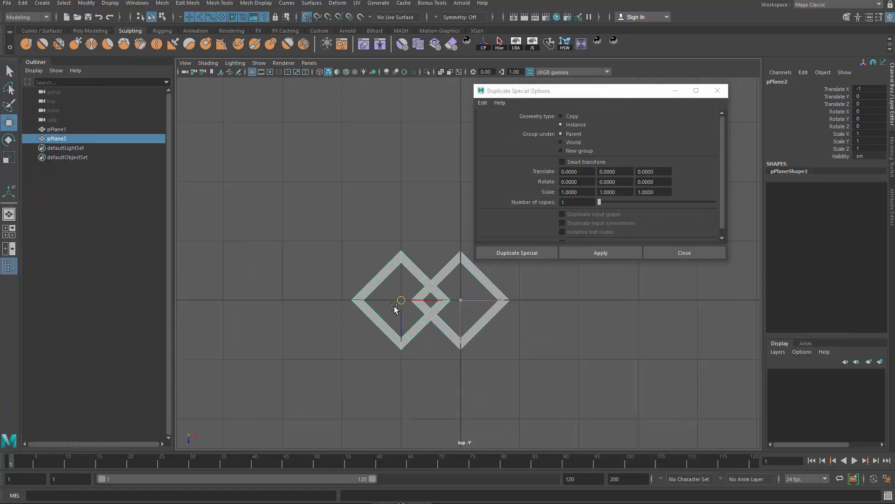
# Step: Create three more frame instances and snap them to X 1, Z -1 and Z 1 around the centre frame
pyautogui.click(601, 254)
pyautogui.moveTo(402, 302); pyautogui.dragTo(460, 243, button='middle')
pyautogui.keyDown('alt'); pyautogui.moveTo(412, 280); pyautogui.dragTo(310, 292, button='middle'); pyautogui.keyUp('alt')
pyautogui.click(602, 253)
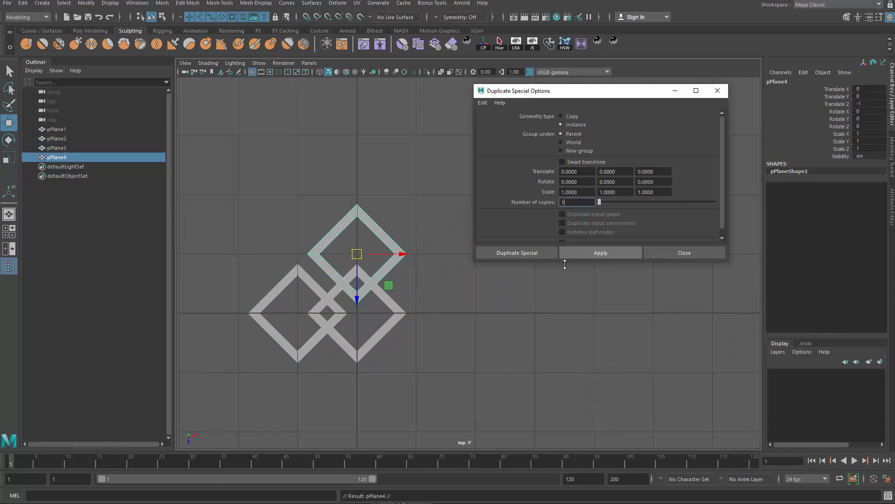
pyautogui.moveTo(358, 258); pyautogui.dragTo(363, 360, button='middle')
pyautogui.click(601, 252)
# Step: Scale all vertices of the centre frame down uniformly so the frames overlap only at their corners, and close the duplicate options
pyautogui.press('q')
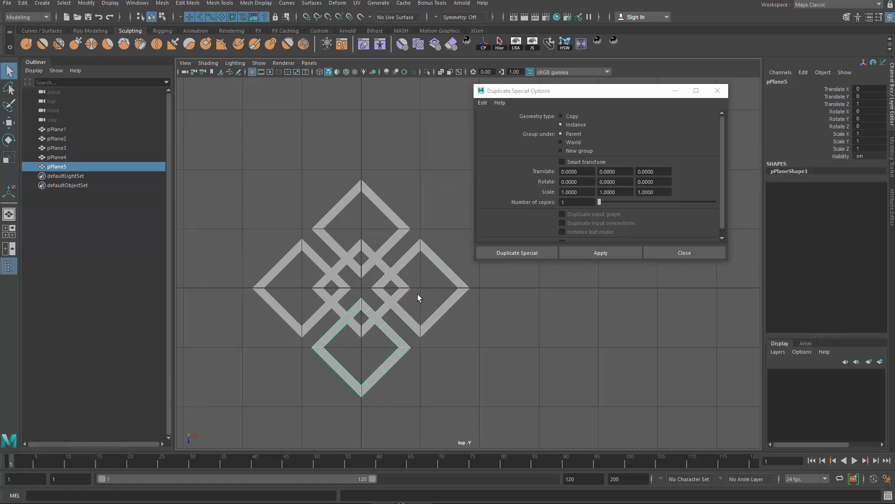
pyautogui.click(417, 294)
pyautogui.click(406, 292)
pyautogui.press('F9')
pyautogui.moveTo(296, 232); pyautogui.dragTo(419, 345)
pyautogui.keyDown('alt'); pyautogui.moveTo(427, 350); pyautogui.dragTo(496, 362, button='right'); pyautogui.keyUp('alt')
pyautogui.press('r')
pyautogui.moveTo(364, 291); pyautogui.dragTo(352, 293)
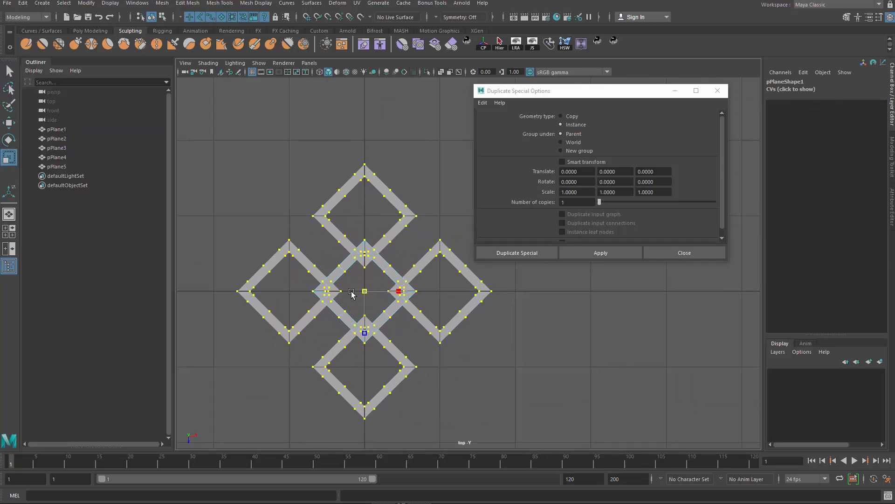
pyautogui.keyDown('alt'); pyautogui.moveTo(366, 293); pyautogui.dragTo(372, 293, button='middle'); pyautogui.keyUp('alt')
pyautogui.keyDown('alt'); pyautogui.moveTo(372, 293); pyautogui.dragTo(467, 294, button='right'); pyautogui.keyUp('alt')
pyautogui.click(717, 91)
# Step: In the perspective view, lower one vertex pair beside the centre frame's -Z corner and raise the pair on the corner's other side
pyautogui.keyDown('alt'); pyautogui.moveTo(346, 291); pyautogui.dragTo(458, 225, button='middle'); pyautogui.keyUp('alt')
pyautogui.keyDown('alt'); pyautogui.moveTo(458, 225); pyautogui.dragTo(553, 222, button='right'); pyautogui.keyUp('alt')
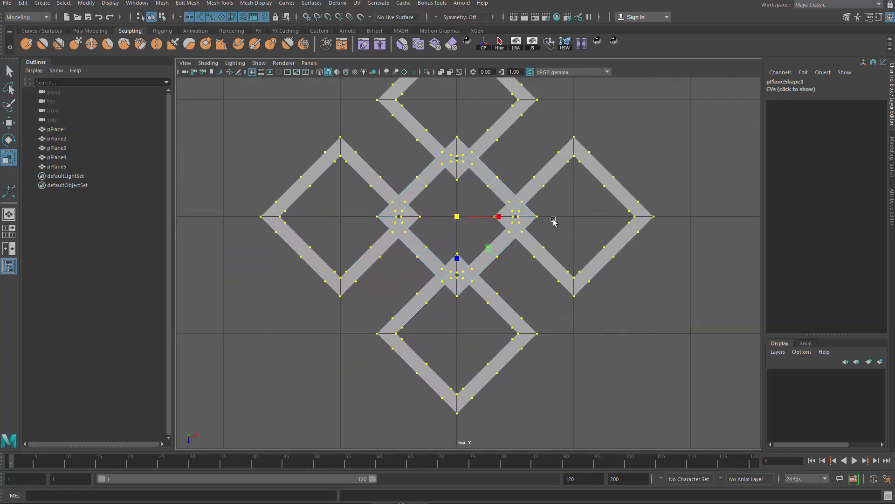
pyautogui.press('space')
pyautogui.press('space')
pyautogui.keyDown('alt'); pyautogui.moveTo(514, 220); pyautogui.dragTo(536, 186); pyautogui.keyUp('alt')
pyautogui.keyDown('alt'); pyautogui.moveTo(536, 187); pyautogui.dragTo(491, 354, button='right'); pyautogui.keyUp('alt')
pyautogui.keyDown('alt'); pyautogui.moveTo(415, 311); pyautogui.dragTo(461, 320, button='middle'); pyautogui.keyUp('alt')
pyautogui.keyDown('alt'); pyautogui.moveTo(462, 319); pyautogui.dragTo(492, 328, button='right'); pyautogui.keyUp('alt')
pyautogui.press('q')
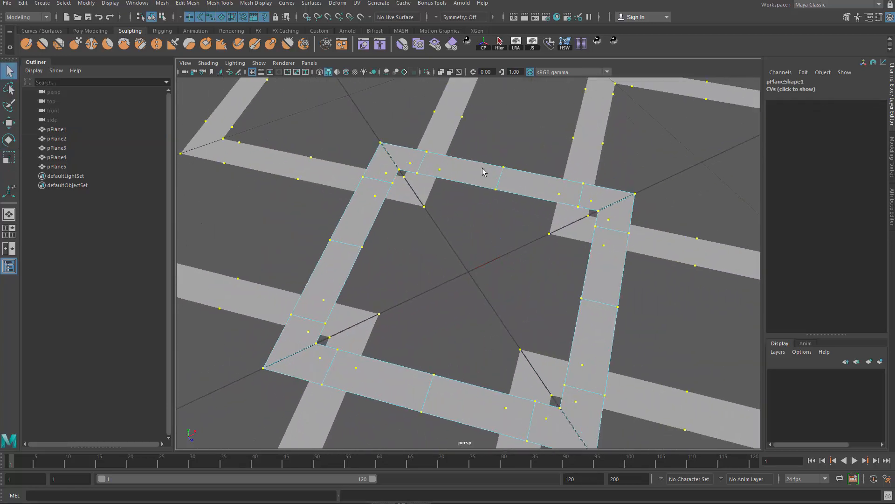
pyautogui.click(472, 247)
pyautogui.keyDown('alt'); pyautogui.moveTo(469, 257); pyautogui.dragTo(509, 320, button='middle'); pyautogui.keyUp('alt')
pyautogui.keyDown('alt'); pyautogui.moveTo(508, 320); pyautogui.dragTo(523, 373, button='right'); pyautogui.keyUp('alt')
pyautogui.keyDown('alt'); pyautogui.moveTo(523, 373); pyautogui.dragTo(391, 254); pyautogui.keyUp('alt')
pyautogui.keyDown('alt'); pyautogui.moveTo(390, 253); pyautogui.dragTo(419, 300, button='middle'); pyautogui.keyUp('alt')
pyautogui.click(396, 235)
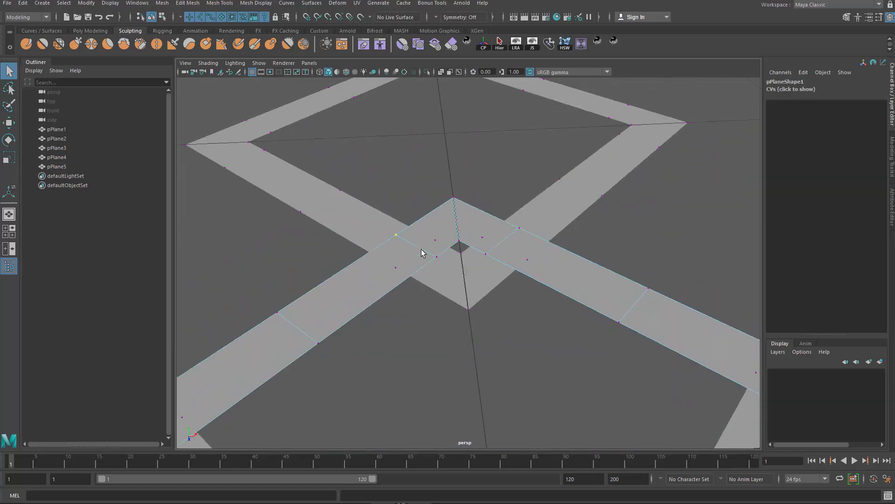
pyautogui.keyDown('shift'); pyautogui.click(436, 256); pyautogui.keyUp('shift')
pyautogui.keyDown('alt'); pyautogui.moveTo(442, 294); pyautogui.dragTo(424, 280); pyautogui.keyUp('alt')
pyautogui.keyDown('alt'); pyautogui.moveTo(424, 279); pyautogui.dragTo(459, 220, button='right'); pyautogui.keyUp('alt')
pyautogui.press('w')
pyautogui.keyDown('alt'); pyautogui.moveTo(460, 219); pyautogui.dragTo(575, 267); pyautogui.keyUp('alt')
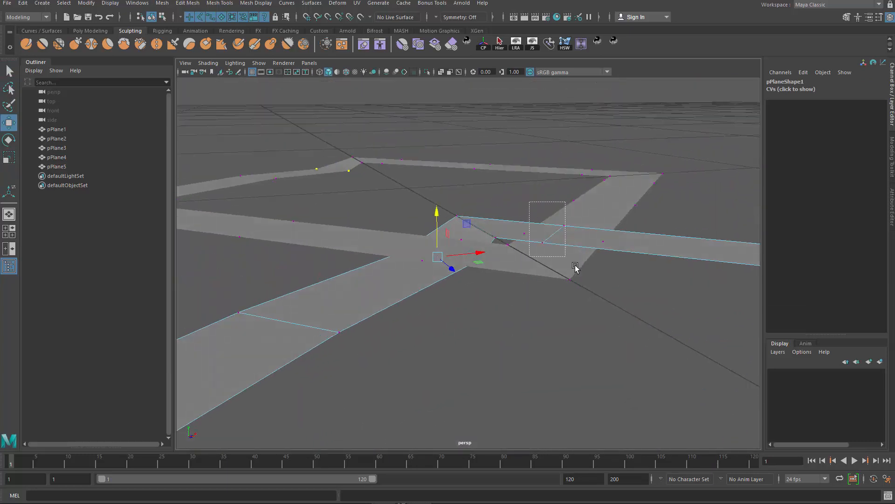
pyautogui.moveTo(554, 189); pyautogui.dragTo(555, 184)
# Step: On the frame at Z -1, raise the vertex pair crossing the centre frame's lowered strip
pyautogui.press('F8')
pyautogui.click(554, 274)
pyautogui.keyDown('alt'); pyautogui.moveTo(560, 293); pyautogui.dragTo(479, 262); pyautogui.keyUp('alt')
pyautogui.moveTo(479, 264); pyautogui.dragTo(415, 267, button='right')
pyautogui.moveTo(404, 227); pyautogui.dragTo(489, 265)
pyautogui.click(658, 230)
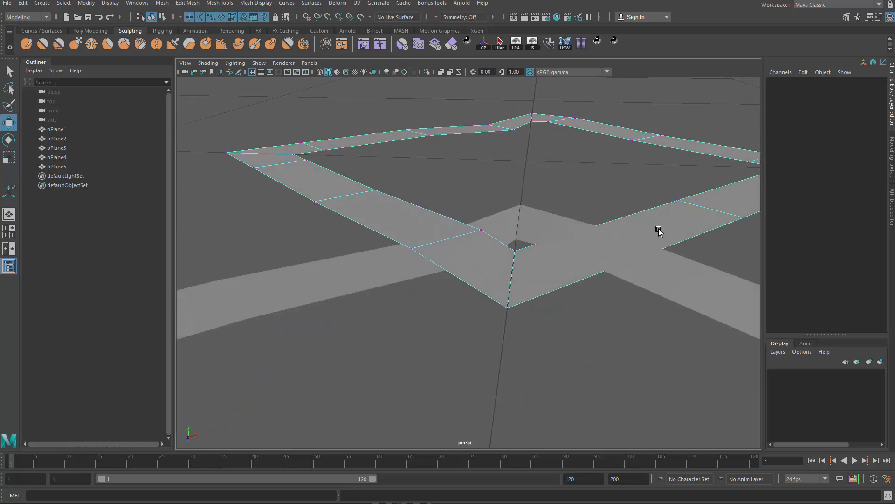
# Step: Lower the vertex pair on the other side of that frame's corner so it passes under the centre frame's raised strip
pyautogui.moveTo(590, 251); pyautogui.dragTo(646, 301)
pyautogui.keyDown('alt'); pyautogui.moveTo(646, 301); pyautogui.dragTo(485, 205, button='right'); pyautogui.keyUp('alt')
pyautogui.keyDown('alt'); pyautogui.moveTo(485, 205); pyautogui.dragTo(514, 223); pyautogui.keyUp('alt')
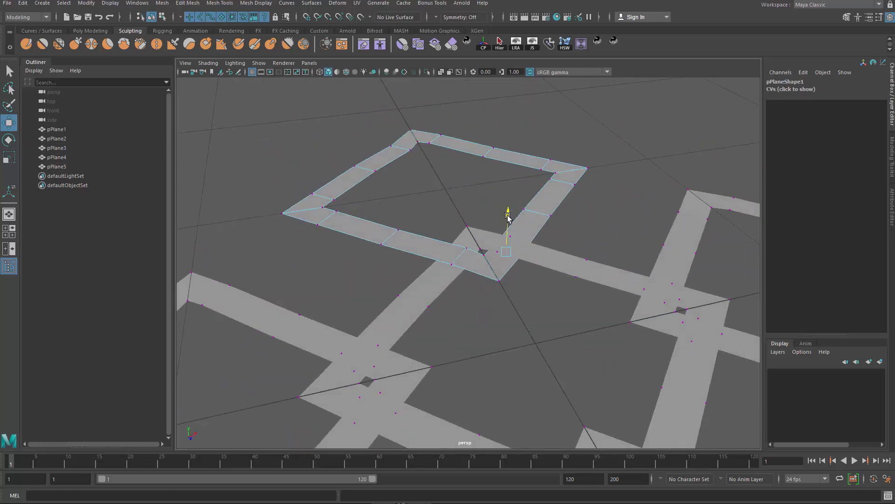
pyautogui.keyDown('alt'); pyautogui.moveTo(578, 265); pyautogui.dragTo(413, 277); pyautogui.keyUp('alt')
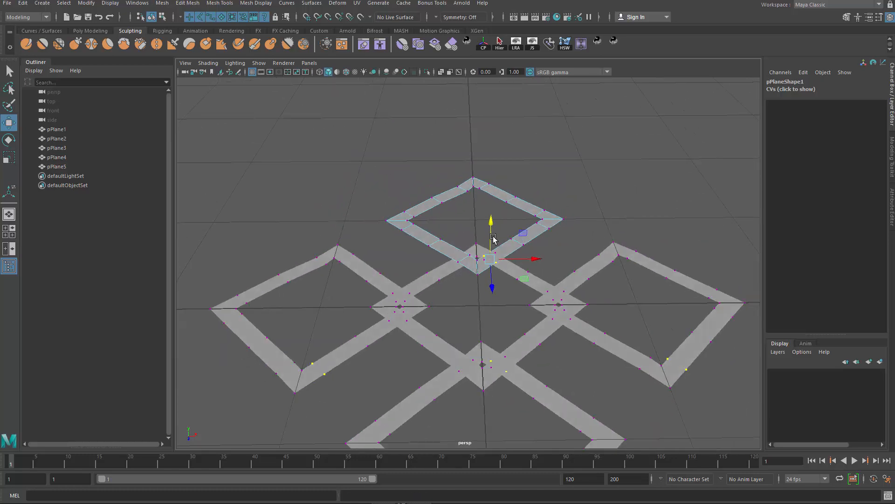
pyautogui.moveTo(493, 239)
pyautogui.mouseDown()
pyautogui.moveTo(486, 213)
pyautogui.moveTo(489, 228)
pyautogui.mouseUp()
pyautogui.hotkey('ctrl', 'z')
pyautogui.keyDown('alt'); pyautogui.moveTo(416, 270); pyautogui.dragTo(384, 269); pyautogui.keyUp('alt')
pyautogui.keyDown('alt'); pyautogui.moveTo(410, 268); pyautogui.dragTo(575, 255, button='right'); pyautogui.keyUp('alt')
pyautogui.moveTo(556, 225); pyautogui.dragTo(558, 233)
pyautogui.keyDown('alt'); pyautogui.moveTo(558, 233); pyautogui.dragTo(411, 270, button='right'); pyautogui.keyUp('alt')
pyautogui.keyDown('alt'); pyautogui.moveTo(411, 268); pyautogui.dragTo(569, 218); pyautogui.keyUp('alt')
# Step: At the centre frame's -X corner, raise the vertex pair on the -Z side and lower the pair on the +Z side
pyautogui.moveTo(435, 270); pyautogui.dragTo(452, 254, button='right')
pyautogui.keyDown('alt'); pyautogui.moveTo(452, 254); pyautogui.dragTo(496, 208, button='middle'); pyautogui.keyUp('alt')
pyautogui.scroll(3, 496, 208)
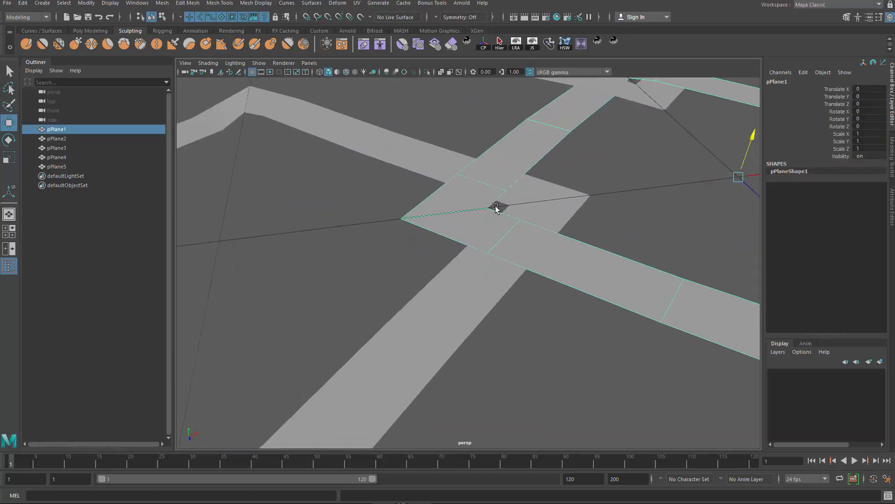
pyautogui.keyDown('alt'); pyautogui.moveTo(470, 201); pyautogui.dragTo(415, 206); pyautogui.keyUp('alt')
pyautogui.moveTo(415, 208); pyautogui.dragTo(391, 204, button='right')
pyautogui.moveTo(406, 172); pyautogui.dragTo(445, 209)
pyautogui.moveTo(442, 211); pyautogui.dragTo(469, 243)
pyautogui.hotkey('ctrl', 'z')
pyautogui.press('w')
pyautogui.keyDown('alt'); pyautogui.moveTo(439, 191); pyautogui.dragTo(259, 220); pyautogui.keyUp('alt')
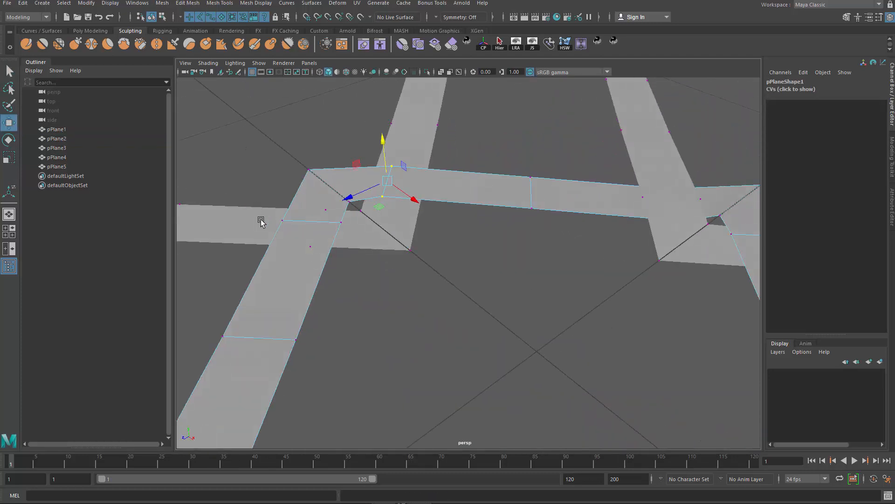
pyautogui.moveTo(302, 194); pyautogui.dragTo(582, 222)
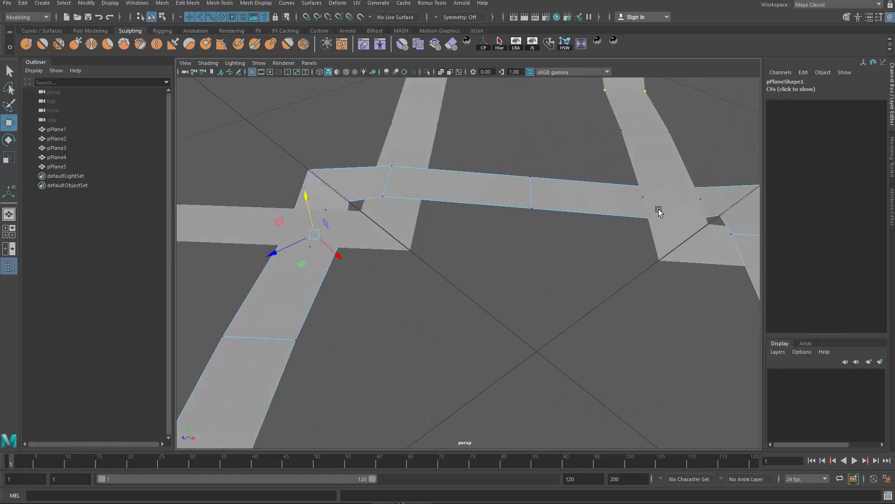
# Step: Offset the corner vertex pairs of the frame at X -1 vertically so they interlace with the centre frame's strips
pyautogui.click(411, 219)
pyautogui.moveTo(400, 220); pyautogui.dragTo(354, 164)
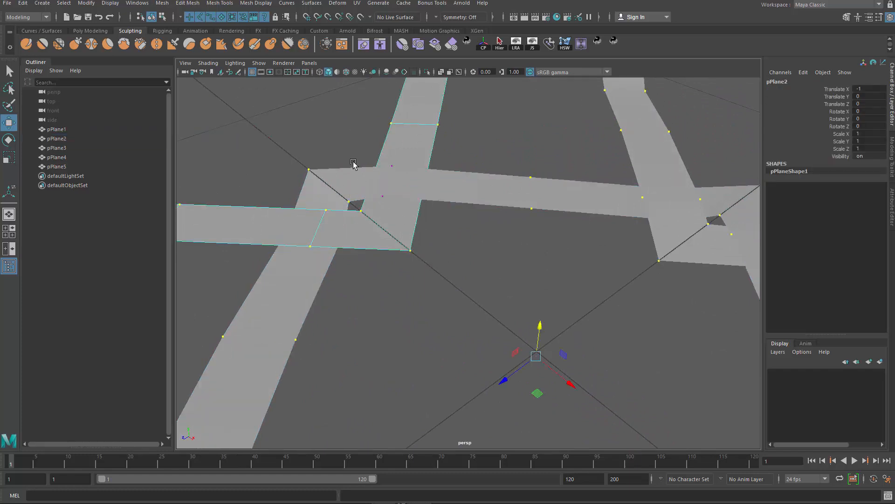
pyautogui.keyDown('alt'); pyautogui.moveTo(412, 170); pyautogui.dragTo(350, 206); pyautogui.keyUp('alt')
pyautogui.moveTo(347, 204); pyautogui.dragTo(398, 266)
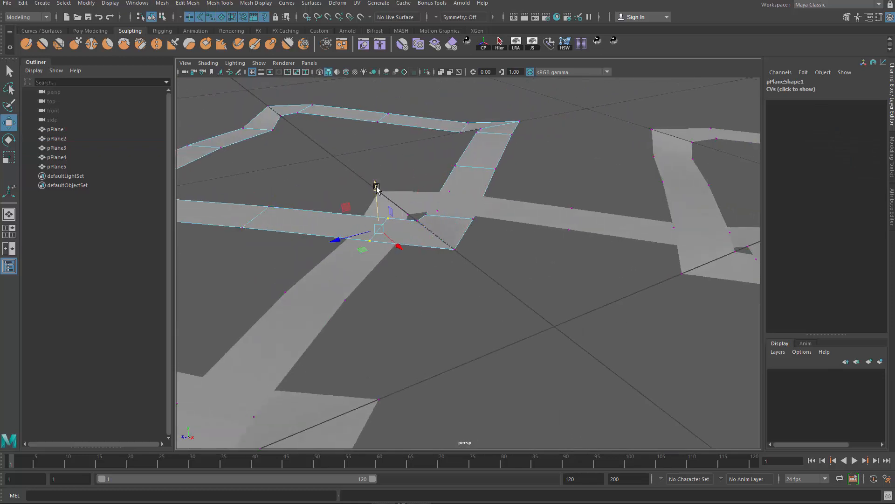
pyautogui.moveTo(319, 280); pyautogui.dragTo(359, 261, button='right')
# Step: Select the centre frame and turn on smooth mesh preview to check the woven corners
pyautogui.keyDown('alt'); pyautogui.moveTo(359, 270); pyautogui.dragTo(266, 336); pyautogui.keyUp('alt')
pyautogui.keyDown('alt'); pyautogui.moveTo(266, 336); pyautogui.dragTo(406, 226, button='middle'); pyautogui.keyUp('alt')
pyautogui.keyDown('alt'); pyautogui.moveTo(406, 226); pyautogui.dragTo(440, 359); pyautogui.keyUp('alt')
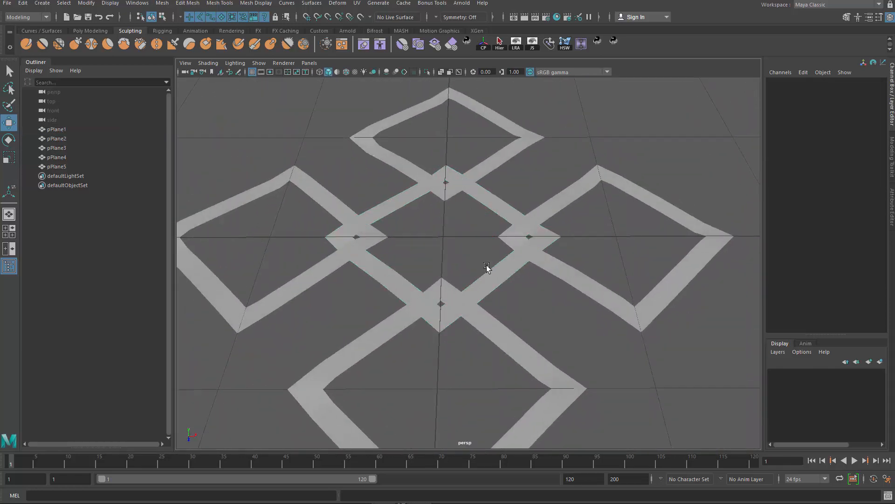
pyautogui.scroll(-3, 513, 294)
pyautogui.keyDown('alt'); pyautogui.moveTo(517, 296); pyautogui.dragTo(390, 286); pyautogui.keyUp('alt')
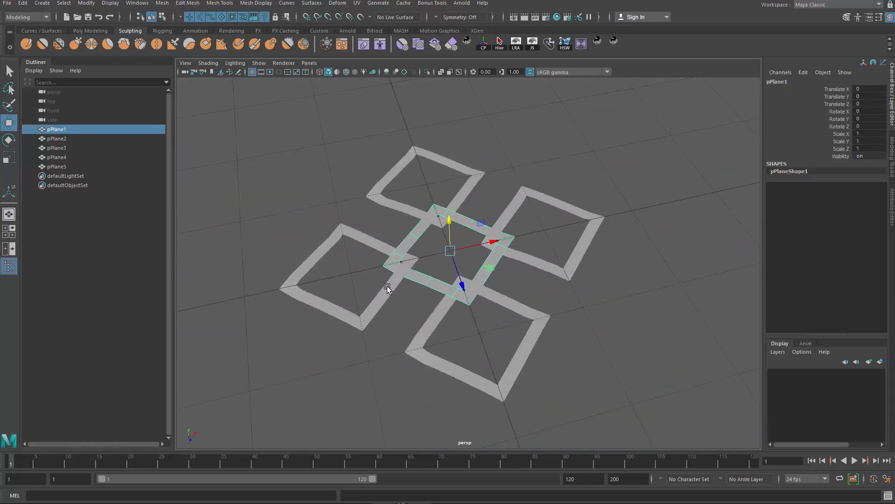
pyautogui.scroll(3, 471, 298)
pyautogui.press('3')
pyautogui.keyDown('alt'); pyautogui.moveTo(471, 294); pyautogui.dragTo(461, 275); pyautogui.keyUp('alt')
pyautogui.click(521, 306)
pyautogui.keyDown('alt'); pyautogui.moveTo(462, 275); pyautogui.dragTo(500, 304, button='right'); pyautogui.keyUp('alt')
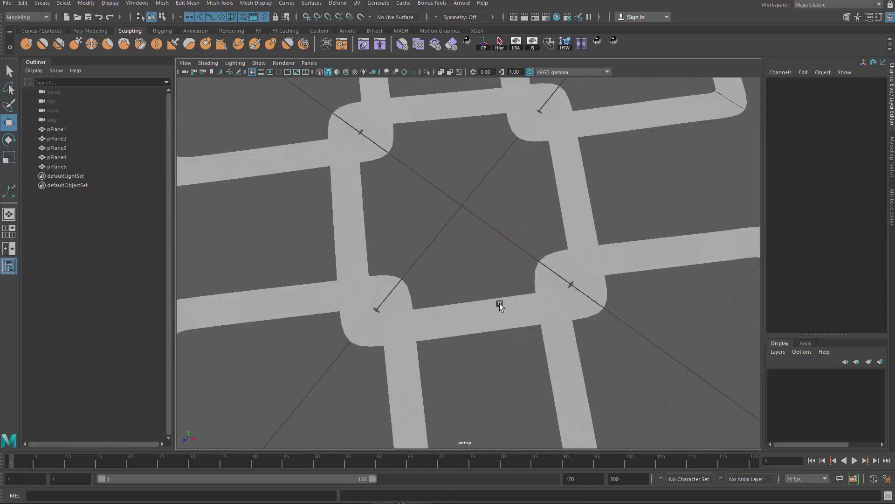
# Step: Select the centre frame's outer border edge loop and scale it slightly inward to narrow the bands
pyautogui.click(503, 310)
pyautogui.keyDown('alt'); pyautogui.moveTo(505, 313); pyautogui.dragTo(546, 308); pyautogui.keyUp('alt')
pyautogui.keyDown('alt'); pyautogui.moveTo(545, 308); pyautogui.dragTo(384, 300, button='right'); pyautogui.keyUp('alt')
pyautogui.keyDown('alt'); pyautogui.moveTo(384, 300); pyautogui.dragTo(422, 301); pyautogui.keyUp('alt')
pyautogui.moveTo(423, 301); pyautogui.dragTo(413, 259, button='right')
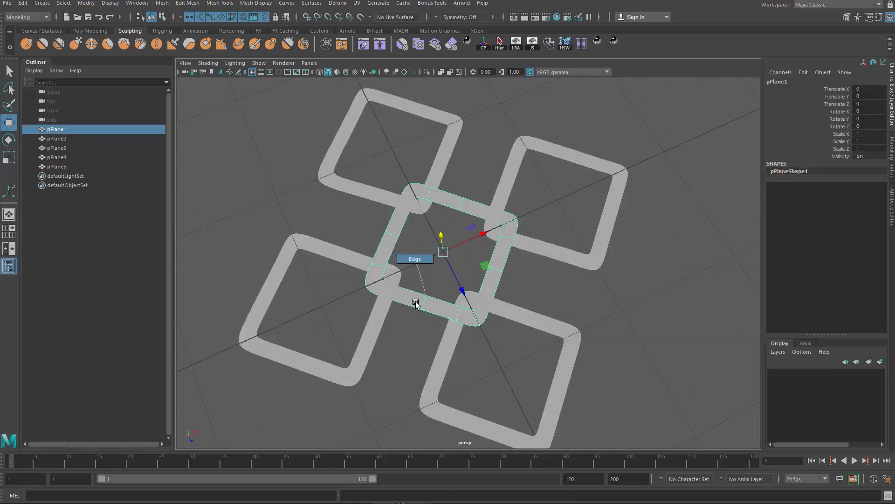
pyautogui.click(436, 315)
pyautogui.doubleClick(436, 315)
pyautogui.click(443, 251)
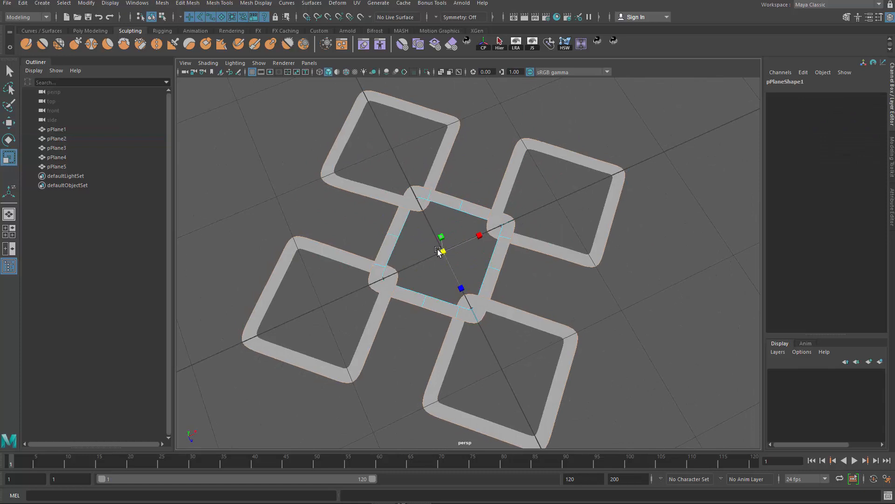
pyautogui.scroll(-3, 504, 291)
pyautogui.keyDown('alt'); pyautogui.moveTo(505, 291); pyautogui.dragTo(480, 284); pyautogui.keyUp('alt')
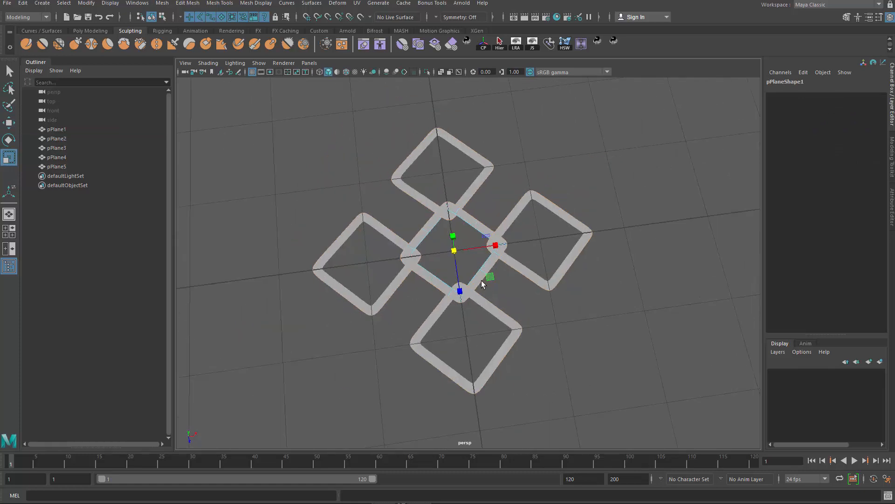
# Step: Select all the faces of the centre frame and extrude them
pyautogui.press('q')
pyautogui.moveTo(480, 284); pyautogui.dragTo(553, 235, button='right')
pyautogui.keyDown('alt'); pyautogui.moveTo(495, 290); pyautogui.dragTo(459, 268); pyautogui.keyUp('alt')
pyautogui.keyDown('alt'); pyautogui.moveTo(459, 268); pyautogui.dragTo(546, 359, button='right'); pyautogui.keyUp('alt')
pyautogui.moveTo(508, 280); pyautogui.dragTo(508, 298, button='right')
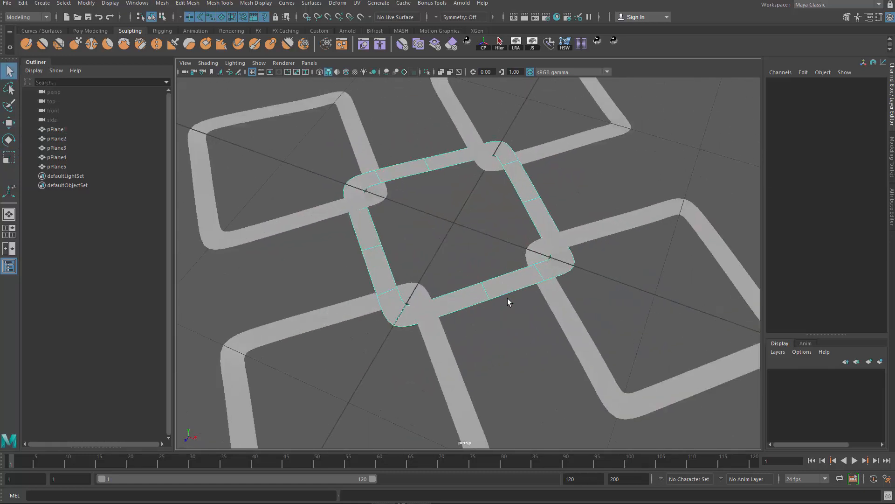
pyautogui.doubleClick(508, 289)
pyautogui.keyDown('alt'); pyautogui.moveTo(486, 273); pyautogui.dragTo(483, 194); pyautogui.keyUp('alt')
pyautogui.hotkey('ctrl', 'e')
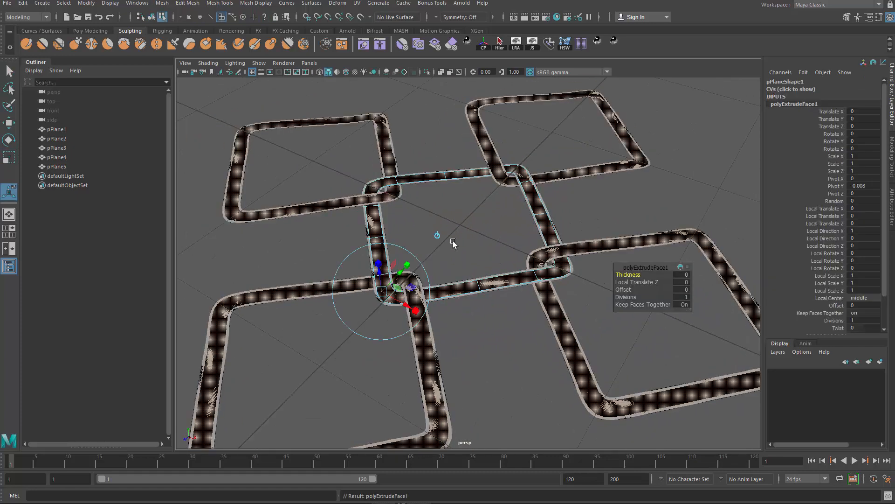
# Step: Move the extruded faces upward to give the flat bands a tube-like thickness
pyautogui.scroll(3, 430, 257)
pyautogui.scroll(-3, 411, 255)
pyautogui.press('w')
pyautogui.keyDown('alt'); pyautogui.moveTo(444, 225); pyautogui.dragTo(330, 252); pyautogui.keyUp('alt')
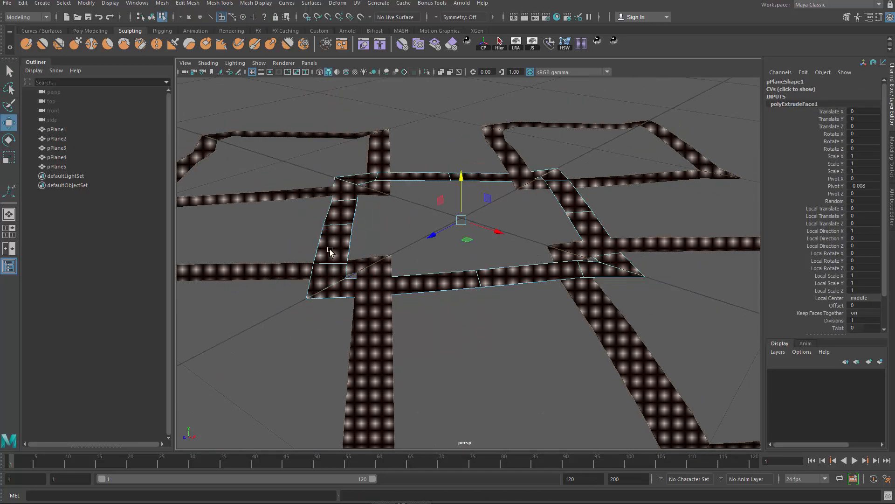
pyautogui.moveTo(462, 179); pyautogui.dragTo(465, 160)
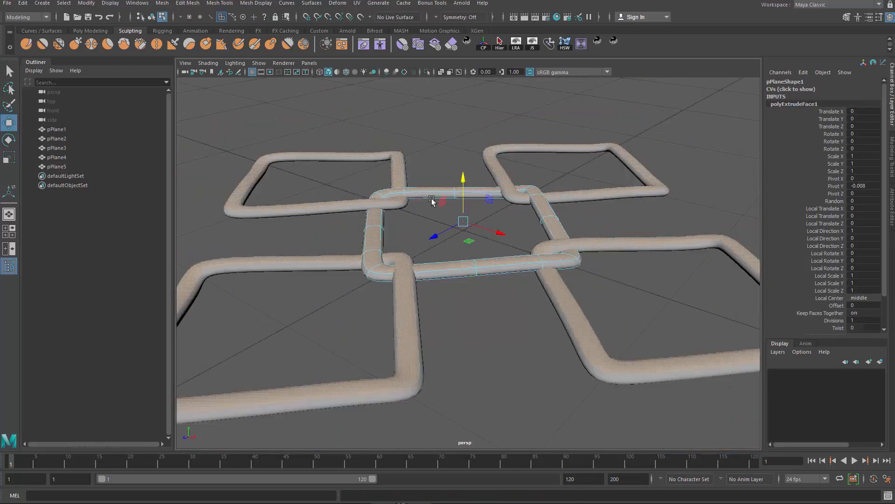
# Step: Return to object mode, select the centre frame and inspect the interlocking corners from above
pyautogui.keyDown('alt'); pyautogui.moveTo(467, 233); pyautogui.dragTo(533, 266); pyautogui.keyUp('alt')
pyautogui.press('q')
pyautogui.click(508, 262)
pyautogui.keyDown('alt'); pyautogui.moveTo(422, 224); pyautogui.dragTo(354, 252, button='right'); pyautogui.keyUp('alt')
pyautogui.keyDown('alt'); pyautogui.moveTo(355, 252); pyautogui.dragTo(353, 330); pyautogui.keyUp('alt')
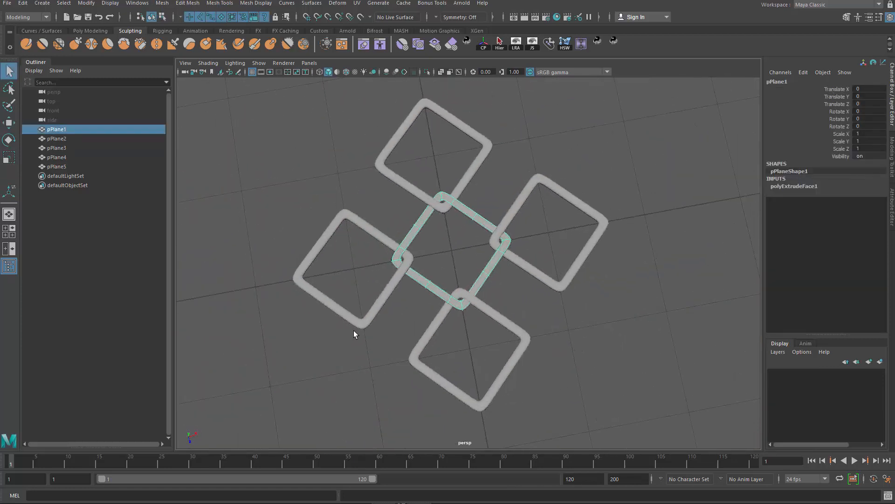
pyautogui.keyDown('alt'); pyautogui.moveTo(354, 330); pyautogui.dragTo(483, 294, button='right'); pyautogui.keyUp('alt')
pyautogui.keyDown('alt'); pyautogui.moveTo(483, 294); pyautogui.dragTo(491, 289); pyautogui.keyUp('alt')
# Step: Scale all of the centre frame's vertices slightly inward to reduce the overlap at the corners
pyautogui.press('F9')
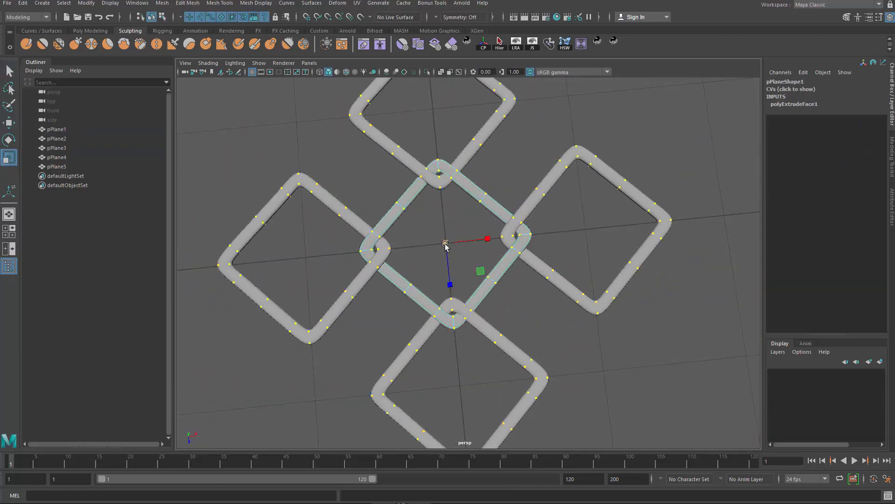
pyautogui.scroll(-3, 446, 246)
pyautogui.moveTo(445, 246)
pyautogui.mouseDown()
pyautogui.moveTo(473, 247)
pyautogui.moveTo(440, 245)
pyautogui.mouseUp()
pyautogui.scroll(3, 473, 247)
pyautogui.keyDown('alt'); pyautogui.moveTo(527, 299); pyautogui.dragTo(458, 269, button='right'); pyautogui.keyUp('alt')
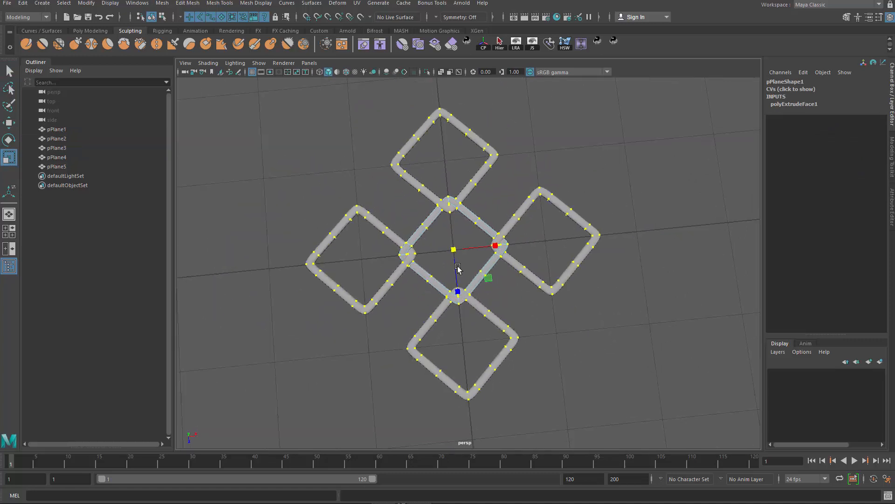
# Step: Return to object mode and examine how the thickened frames cross at their corners from a low angle
pyautogui.keyDown('alt'); pyautogui.moveTo(458, 268); pyautogui.dragTo(484, 272); pyautogui.keyUp('alt')
pyautogui.press('q')
pyautogui.moveTo(484, 271); pyautogui.dragTo(502, 258, button='right')
pyautogui.scroll(-5, 312, 279)
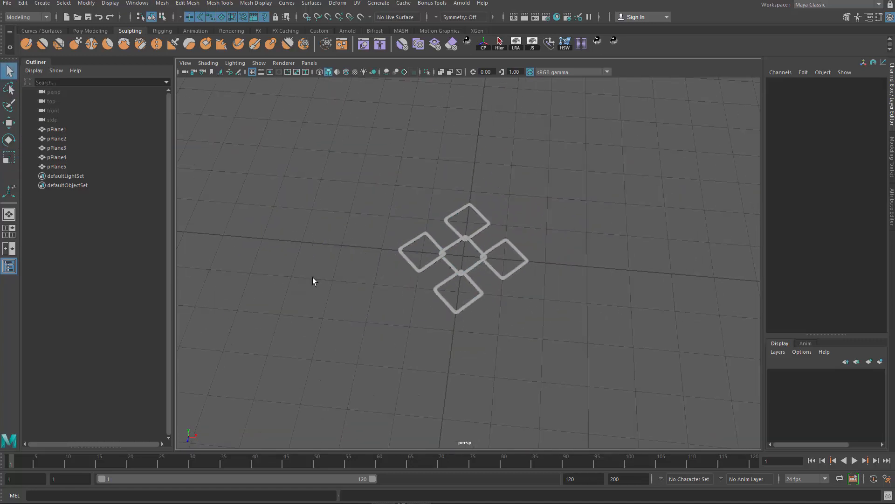
pyautogui.keyDown('alt'); pyautogui.moveTo(313, 279); pyautogui.dragTo(477, 333); pyautogui.keyUp('alt')
pyautogui.scroll(5, 477, 333)
pyautogui.scroll(-4, 476, 333)
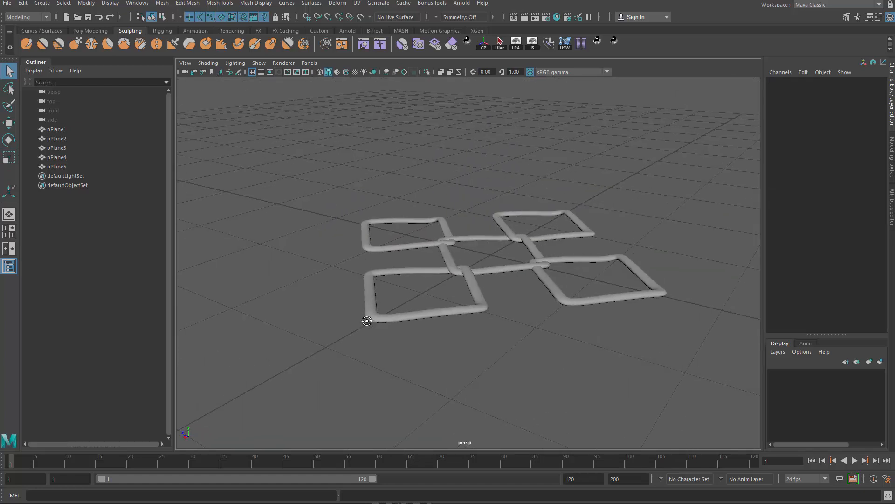
pyautogui.keyDown('alt'); pyautogui.moveTo(364, 320); pyautogui.dragTo(368, 286); pyautogui.keyUp('alt')
pyautogui.scroll(8, 543, 360)
pyautogui.scroll(5, 444, 312)
pyautogui.click(445, 285)
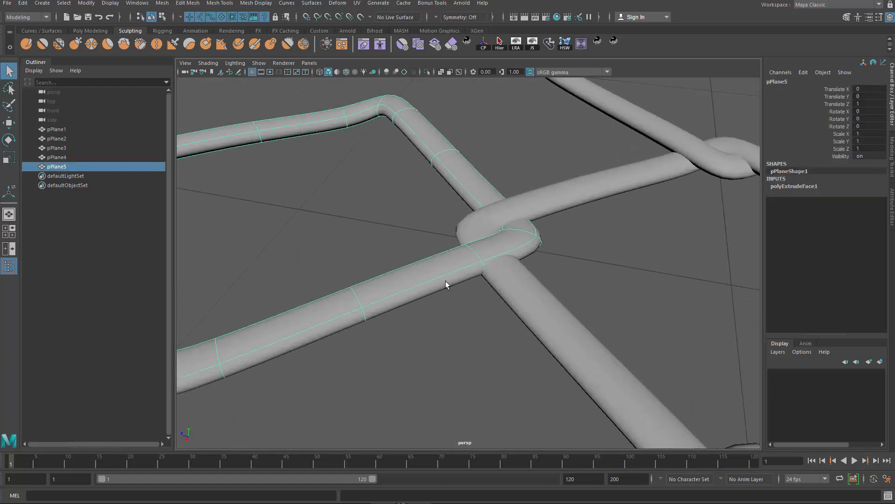
pyautogui.moveTo(446, 284); pyautogui.dragTo(446, 251, button='right')
pyautogui.click(472, 253)
pyautogui.press('w')
pyautogui.keyDown('alt'); pyautogui.moveTo(492, 236); pyautogui.dragTo(492, 209); pyautogui.keyUp('alt')
pyautogui.keyDown('alt'); pyautogui.moveTo(519, 243); pyautogui.dragTo(436, 308); pyautogui.keyUp('alt')
pyautogui.click(474, 252)
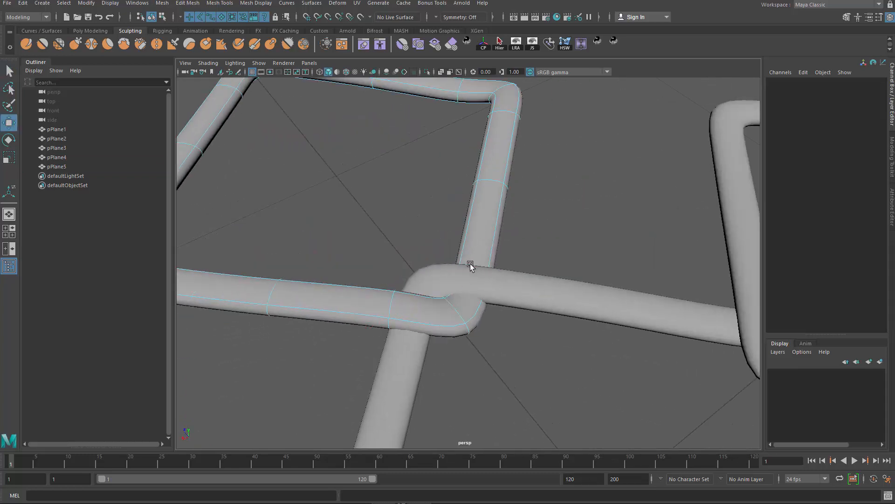
# Step: Adjust the heights of the centre frame's edge loops on both sides of its +Z corner to separate the crossing bands
pyautogui.click(452, 272)
pyautogui.click(522, 275)
pyautogui.press('F10')
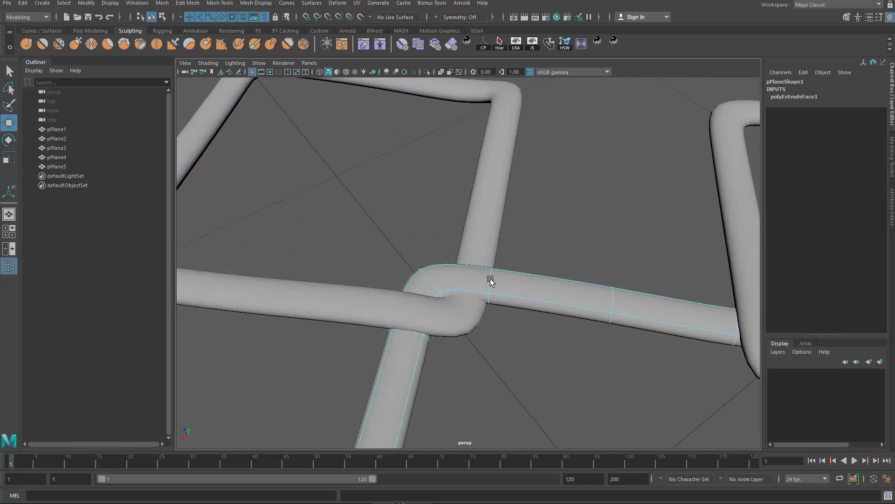
pyautogui.keyDown('alt'); pyautogui.moveTo(521, 265); pyautogui.dragTo(482, 240); pyautogui.keyUp('alt')
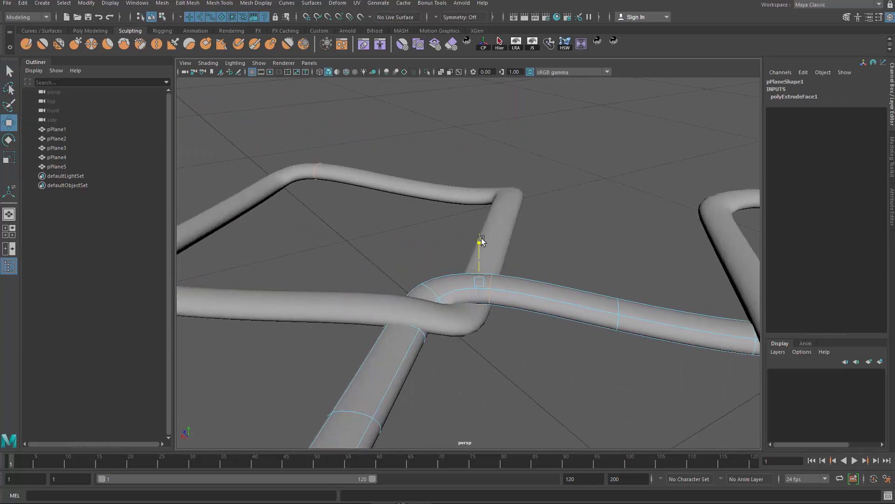
pyautogui.keyDown('alt'); pyautogui.moveTo(412, 332); pyautogui.dragTo(396, 317); pyautogui.keyUp('alt')
pyautogui.doubleClick(396, 316)
pyautogui.moveTo(400, 287); pyautogui.dragTo(401, 293)
# Step: Adjust the heights of further edge loops beside the centre frame's corners, checking the crossings in wireframe display
pyautogui.moveTo(467, 304)
pyautogui.keyDown('alt'); pyautogui.mouseDown()
pyautogui.moveTo(541, 331)
pyautogui.moveTo(698, 312)
pyautogui.moveTo(492, 296)
pyautogui.moveTo(492, 311)
pyautogui.moveTo(475, 296)
pyautogui.mouseUp(); pyautogui.keyUp('alt')
pyautogui.doubleClick(480, 300)
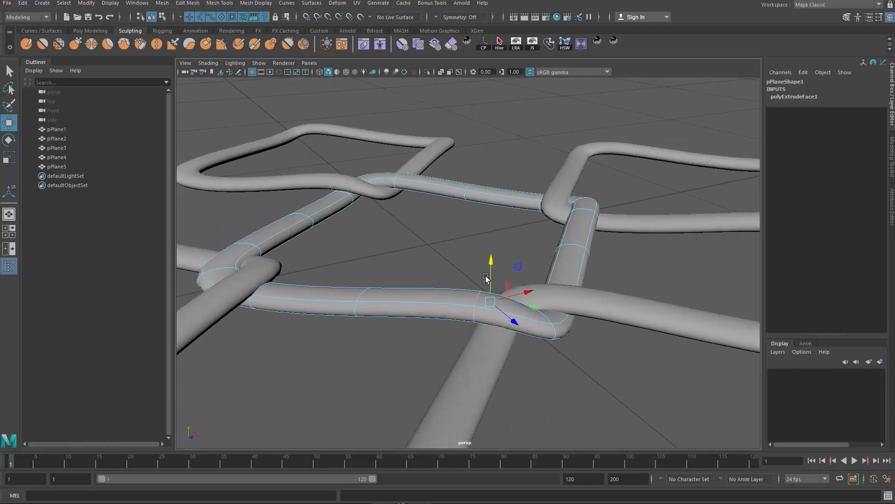
pyautogui.keyDown('alt'); pyautogui.moveTo(377, 289); pyautogui.dragTo(410, 302); pyautogui.keyUp('alt')
pyautogui.doubleClick(388, 283)
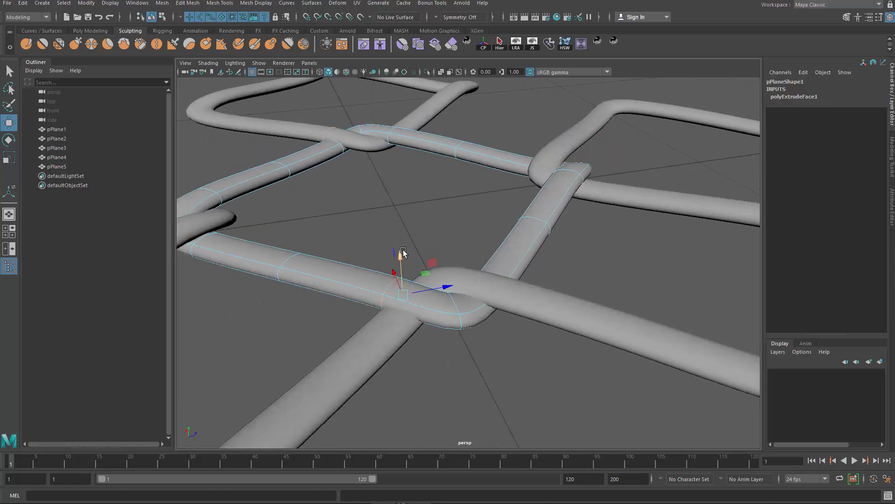
pyautogui.keyDown('alt'); pyautogui.moveTo(449, 296); pyautogui.dragTo(514, 280); pyautogui.keyUp('alt')
pyautogui.press('4')
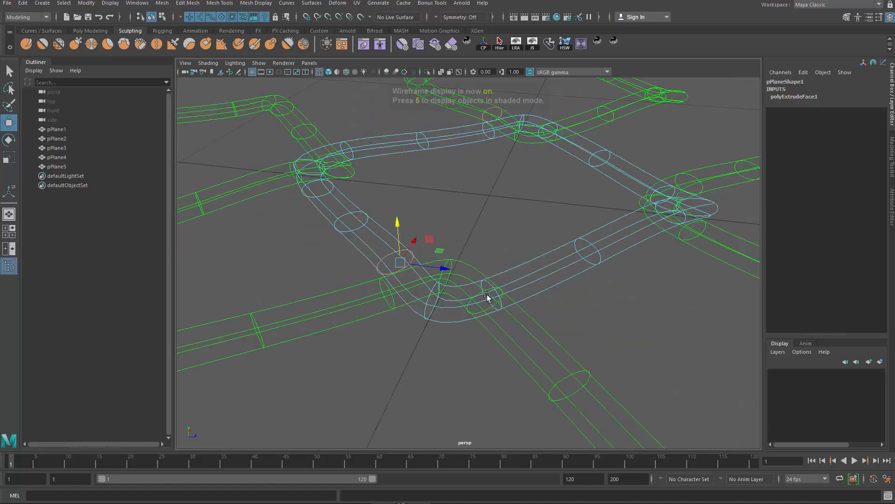
pyautogui.press('5')
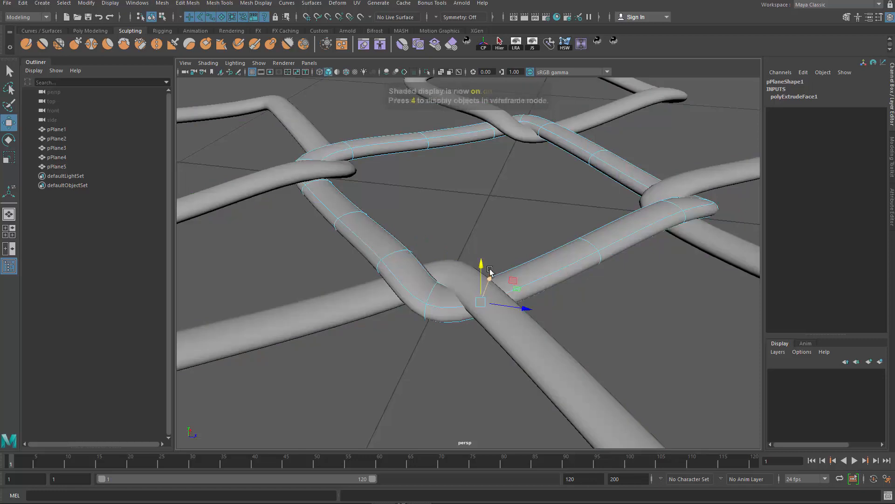
# Step: Return to object mode, clear the selection and check the woven frames as a whole
pyautogui.moveTo(499, 285)
pyautogui.keyDown('alt'); pyautogui.mouseDown()
pyautogui.moveTo(421, 319)
pyautogui.moveTo(289, 308)
pyautogui.mouseUp(); pyautogui.keyUp('alt')
pyautogui.keyDown('alt'); pyautogui.moveTo(527, 322); pyautogui.dragTo(536, 283); pyautogui.keyUp('alt')
pyautogui.press('q')
pyautogui.moveTo(543, 280); pyautogui.dragTo(398, 256, button='right')
pyautogui.click(648, 253)
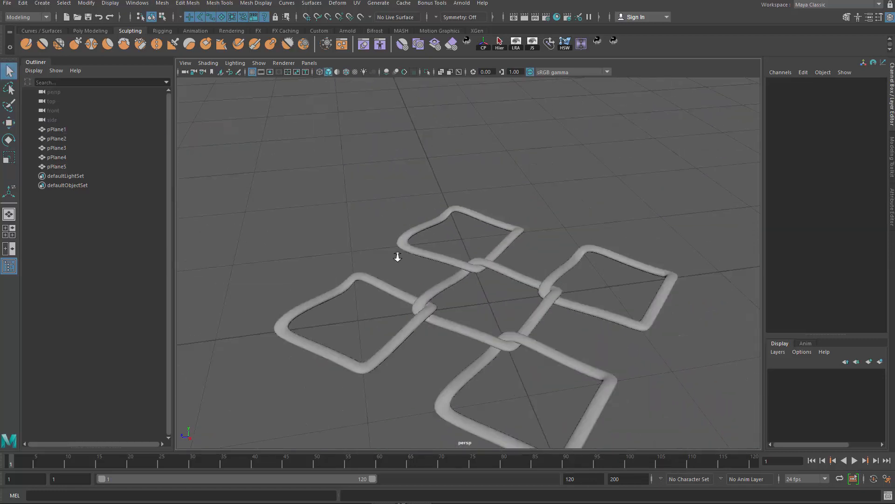
pyautogui.keyDown('alt'); pyautogui.moveTo(398, 256); pyautogui.dragTo(385, 350); pyautogui.keyUp('alt')
# Step: Select the centre frame and delete its construction history
pyautogui.moveTo(426, 262); pyautogui.dragTo(438, 276)
pyautogui.keyDown('alt'); pyautogui.moveTo(452, 308); pyautogui.dragTo(474, 336); pyautogui.keyUp('alt')
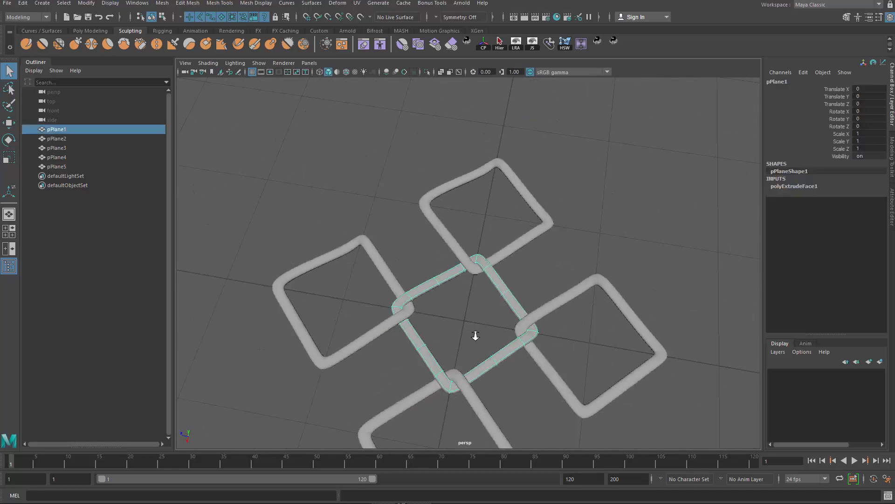
pyautogui.scroll(5, 474, 335)
pyautogui.keyDown('alt'); pyautogui.moveTo(473, 336); pyautogui.dragTo(473, 292, button='middle'); pyautogui.keyUp('alt')
pyautogui.keyDown('alt'); pyautogui.moveTo(474, 292); pyautogui.dragTo(427, 294); pyautogui.keyUp('alt')
pyautogui.keyDown('alt'); pyautogui.moveTo(384, 244); pyautogui.dragTo(360, 230); pyautogui.keyUp('alt')
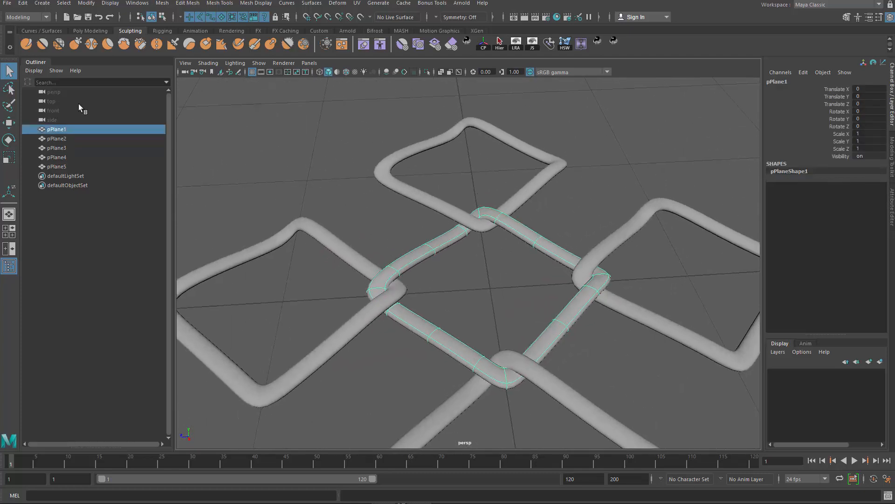
# Step: Export the selected centre frame as an OBJ file named fishnet to the Desktop
pyautogui.click(9, 10)
pyautogui.click(91, 127)
pyautogui.click(149, 52)
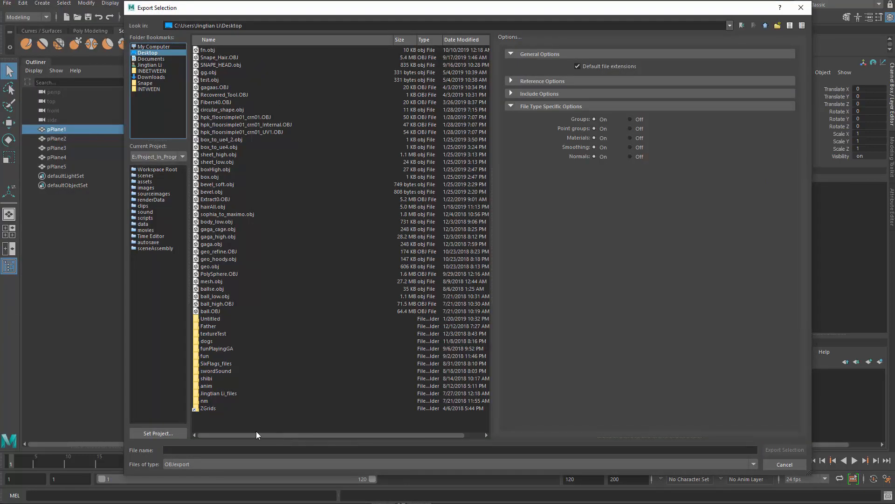
pyautogui.click(224, 452)
pyautogui.write('f')
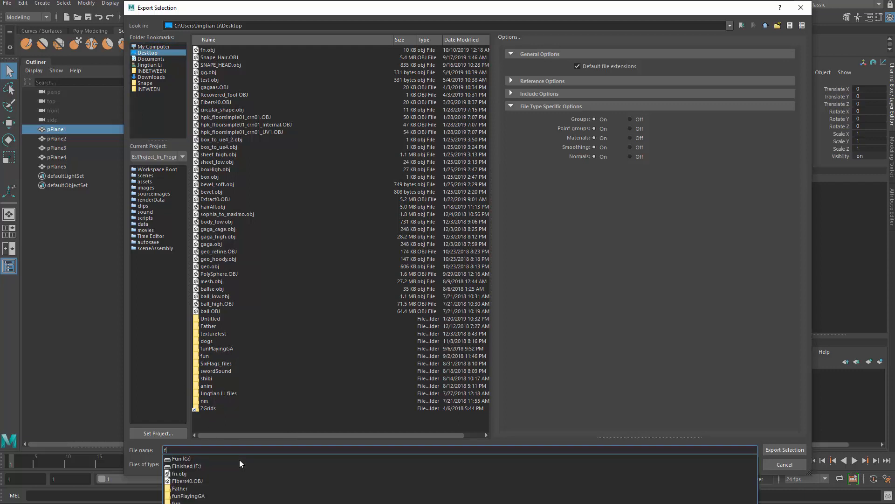
pyautogui.write('ishnet')
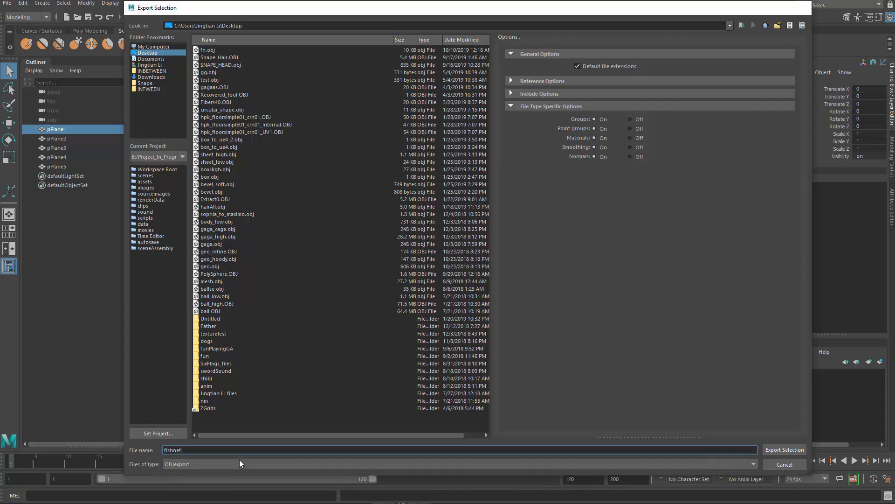
pyautogui.press('Return')
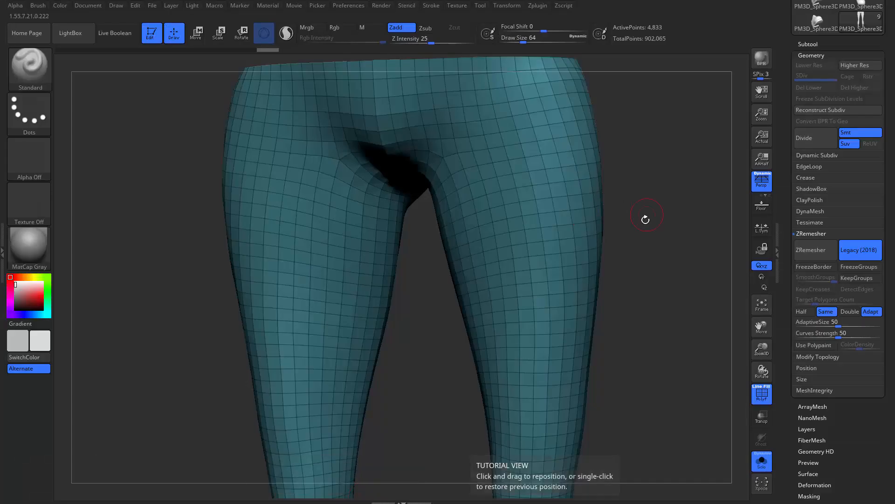
# Step: Switch to ZBrush, make Sphere3D the active tool and import the fishnet mesh from the Desktop
pyautogui.scroll(5, 820, 47)
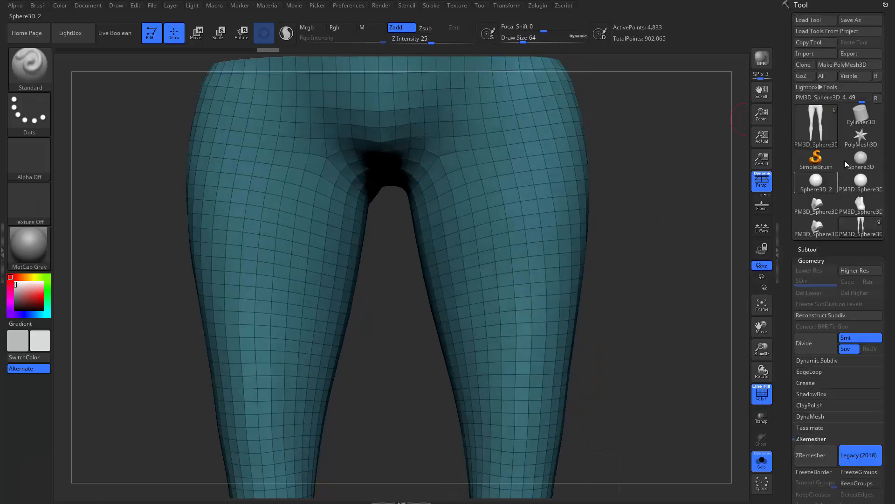
pyautogui.click(870, 161)
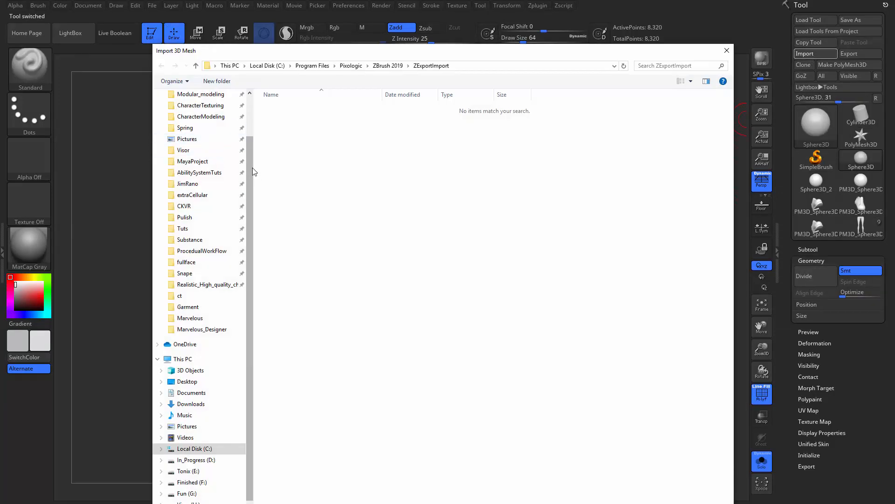
pyautogui.moveTo(251, 167); pyautogui.dragTo(246, 111)
pyautogui.click(208, 113)
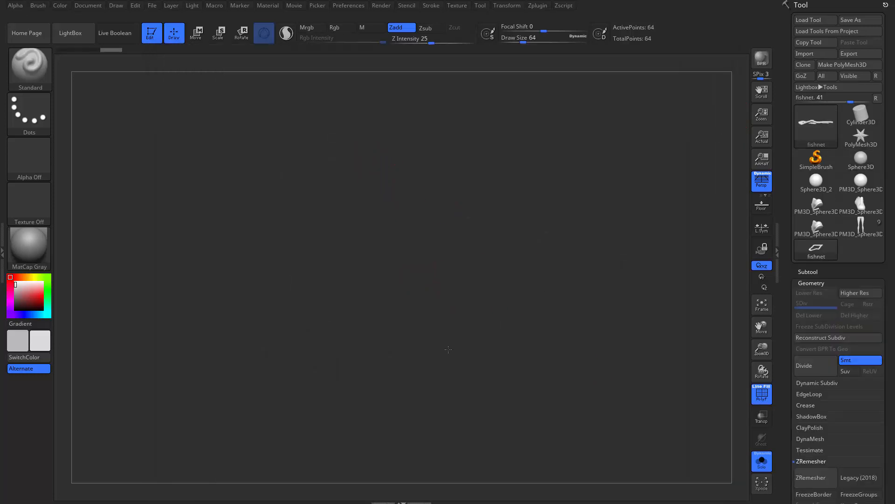
# Step: Keep the fishnet mesh in 3D mode, orient it as a front-facing, centred diamond and turn off perspective
pyautogui.moveTo(477, 365); pyautogui.dragTo(496, 369)
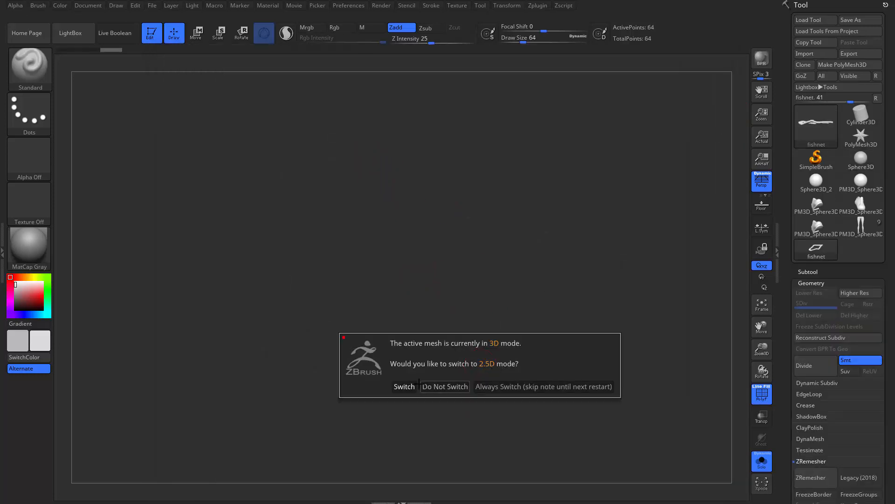
pyautogui.click(447, 387)
pyautogui.moveTo(432, 376); pyautogui.dragTo(661, 283)
pyautogui.keyDown('alt'); pyautogui.moveTo(562, 320); pyautogui.dragTo(434, 265); pyautogui.keyUp('alt')
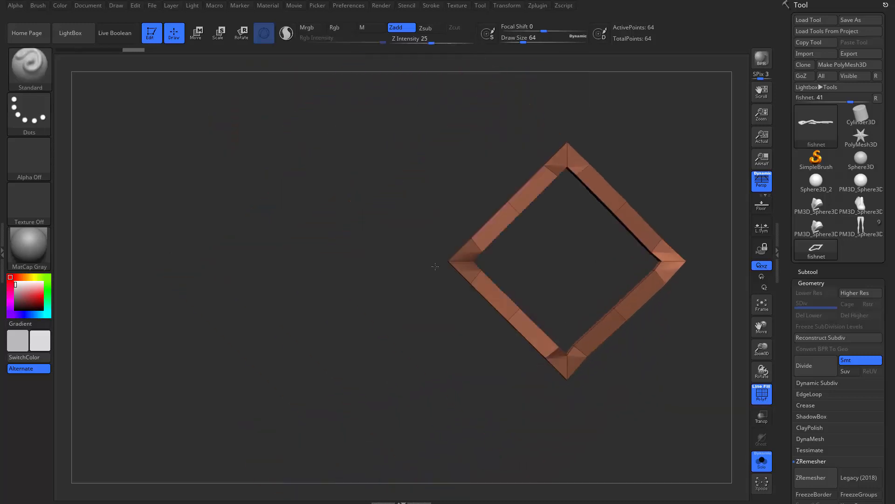
pyautogui.keyDown('alt'); pyautogui.moveTo(703, 365); pyautogui.dragTo(570, 381); pyautogui.keyUp('alt')
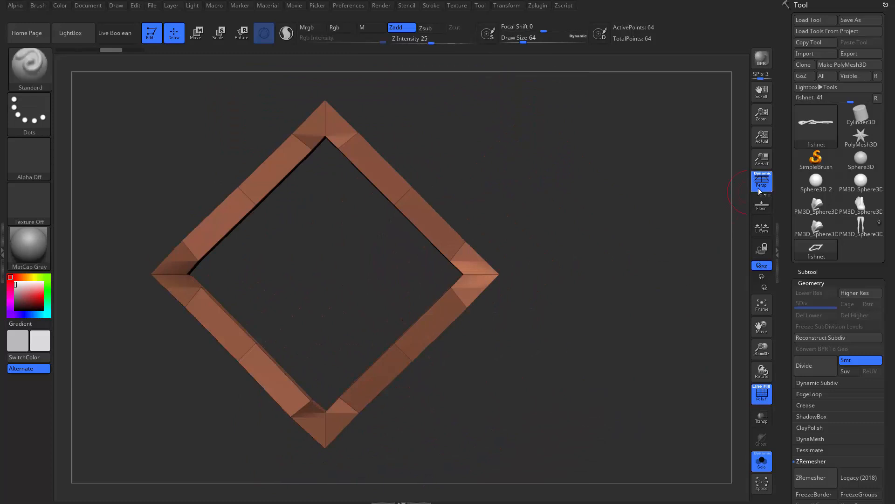
pyautogui.press('p')
pyautogui.keyDown('alt'); pyautogui.moveTo(527, 360); pyautogui.dragTo(272, 213); pyautogui.keyUp('alt')
# Step: Create a new InsertMesh brush from the fishnet diamond and make a NanoMesh brush from it
pyautogui.click(35, 6)
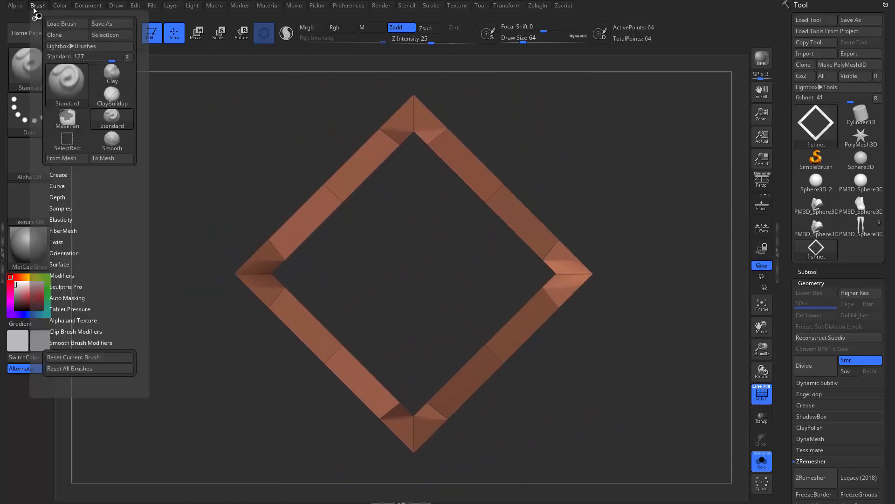
pyautogui.click(73, 177)
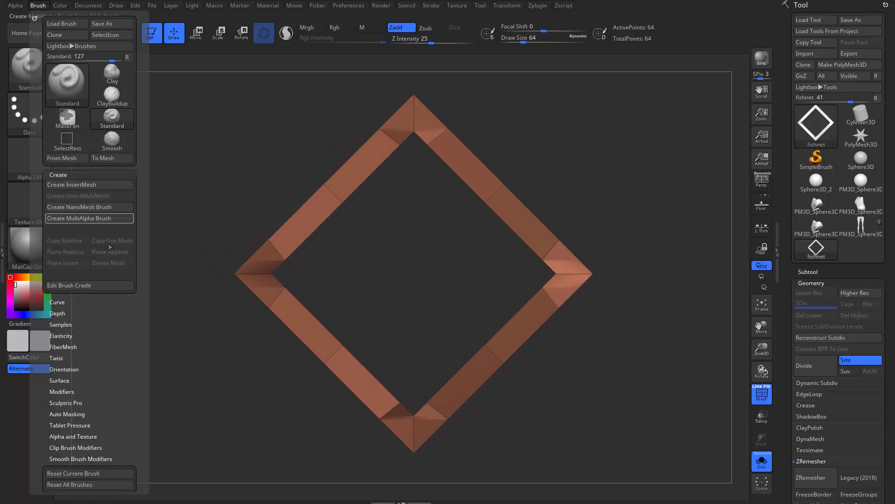
pyautogui.click(90, 185)
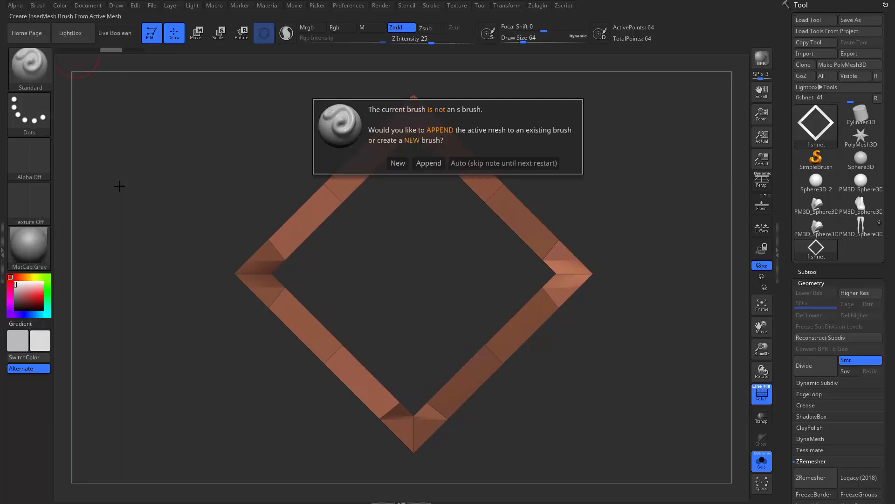
pyautogui.click(386, 165)
pyautogui.click(37, 6)
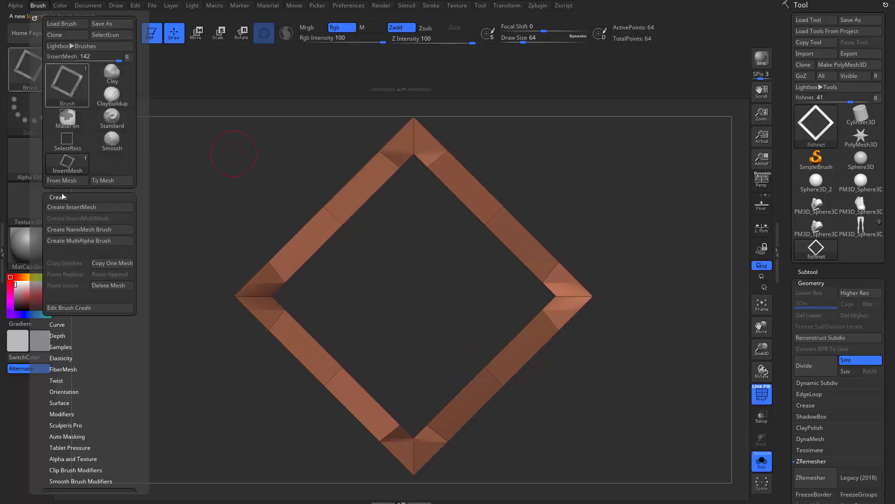
pyautogui.click(78, 231)
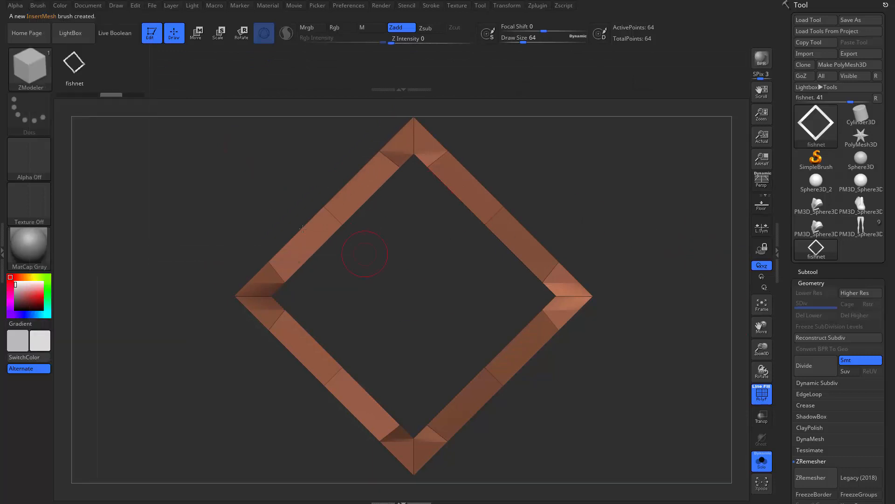
# Step: Make the low-poly trousers the active tool for the fishnet NanoMesh brush and face them frontally
pyautogui.click(39, 78)
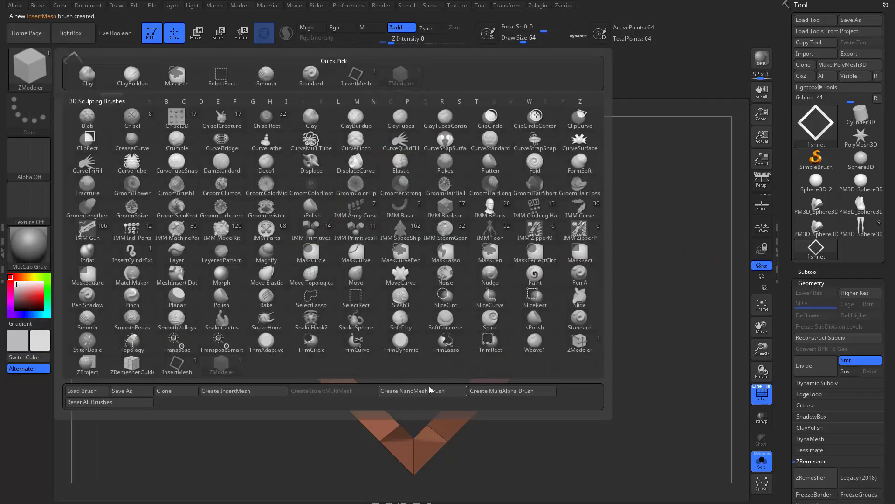
pyautogui.moveTo(636, 185)
pyautogui.keyDown('alt'); pyautogui.mouseDown()
pyautogui.moveTo(646, 200)
pyautogui.moveTo(626, 198)
pyautogui.mouseUp(); pyautogui.keyUp('alt')
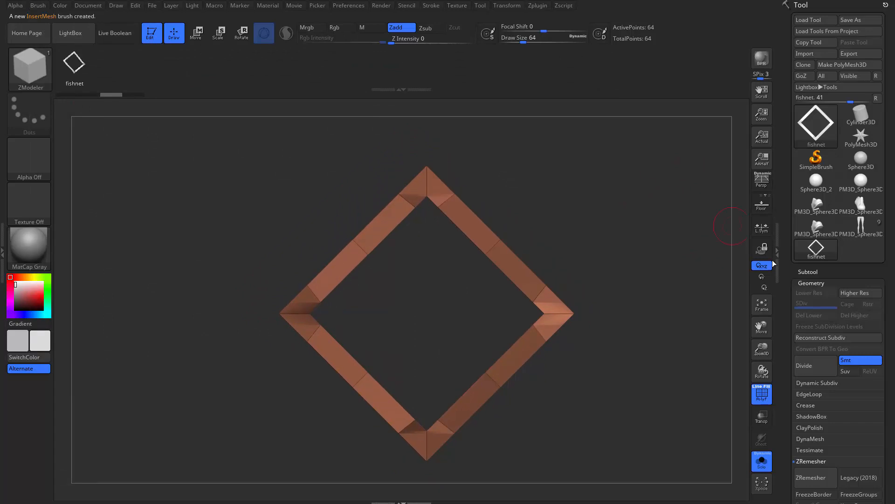
pyautogui.click(875, 235)
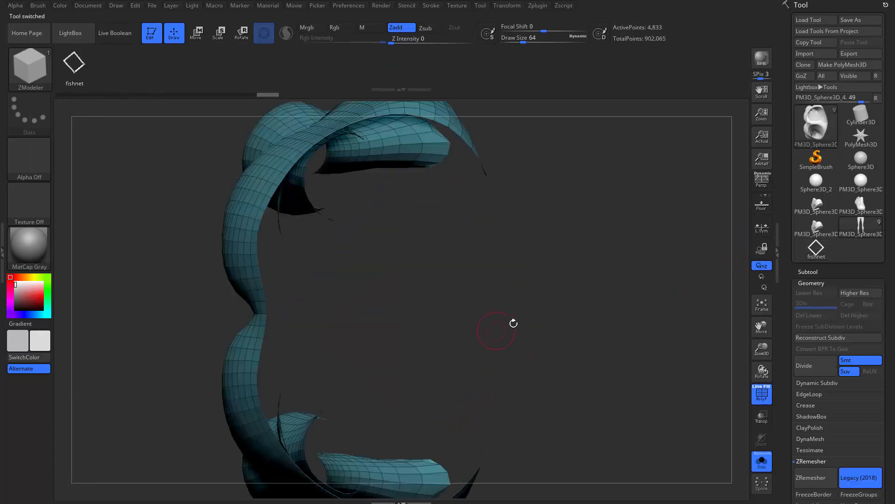
pyautogui.moveTo(513, 324); pyautogui.dragTo(624, 378)
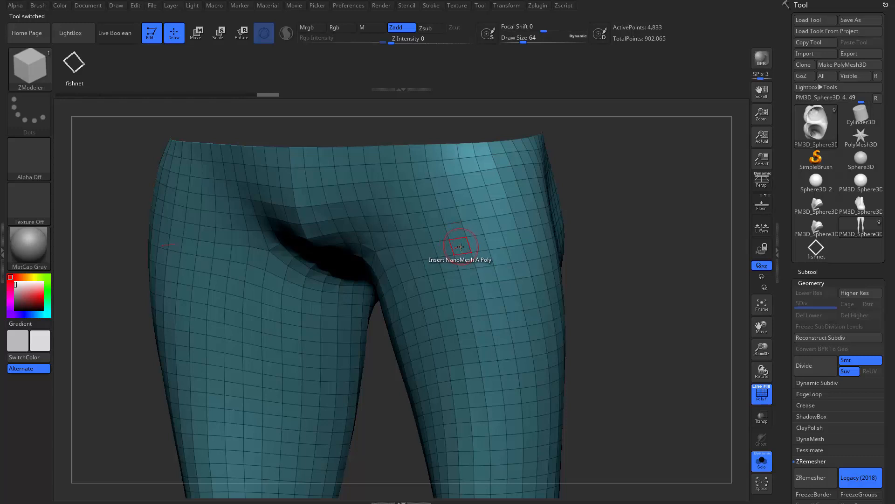
# Step: Set the ZModeler Insert NanoMesh target to All Polygons and cover the trousers with the fishnet mesh
pyautogui.press('space')
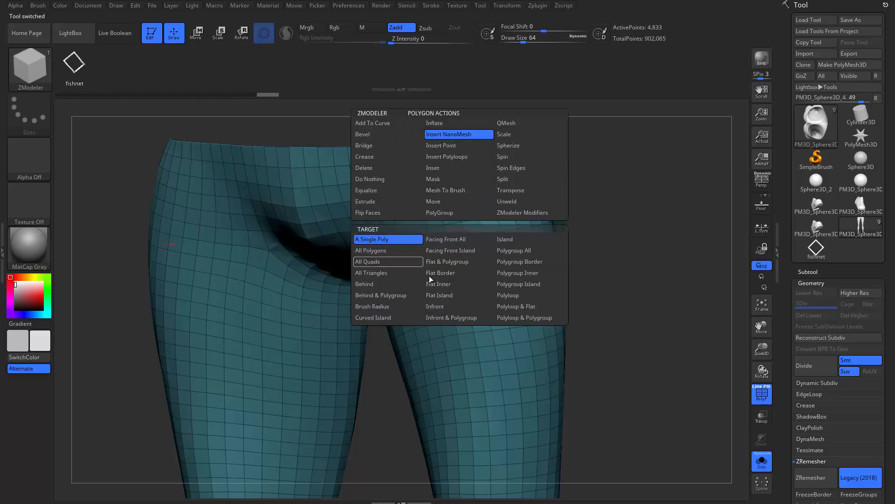
pyautogui.click(373, 250)
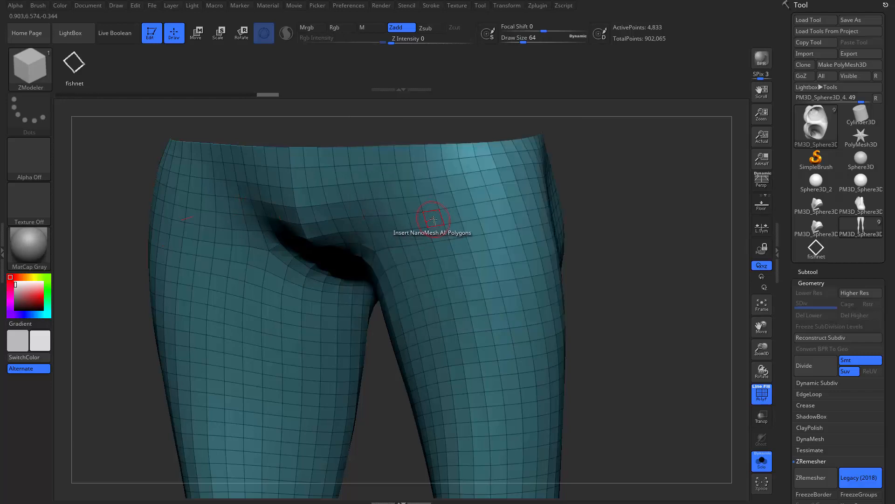
pyautogui.moveTo(433, 220); pyautogui.dragTo(434, 277)
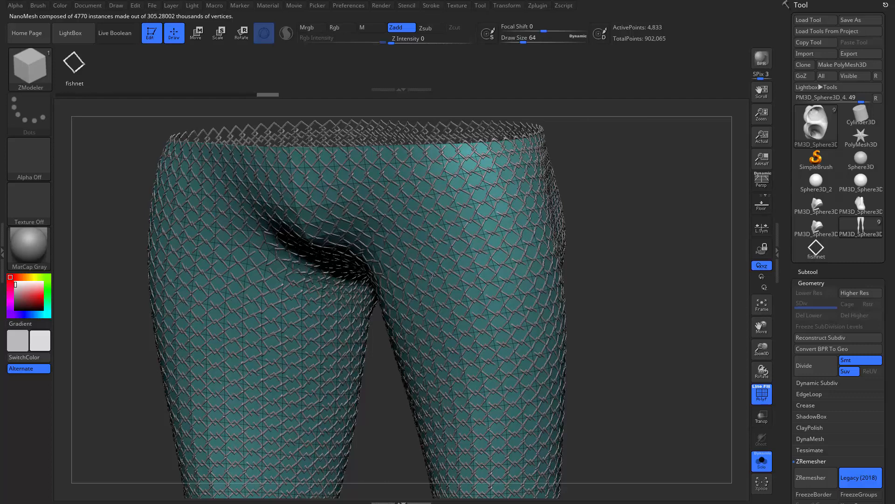
# Step: Set the fishnet NanoMesh to Fill placement with size 1.31696 and Z rotation 0
pyautogui.moveTo(639, 296); pyautogui.dragTo(554, 426)
pyautogui.keyDown('ctrl'); pyautogui.moveTo(553, 426); pyautogui.dragTo(557, 445, button='right'); pyautogui.keyUp('ctrl')
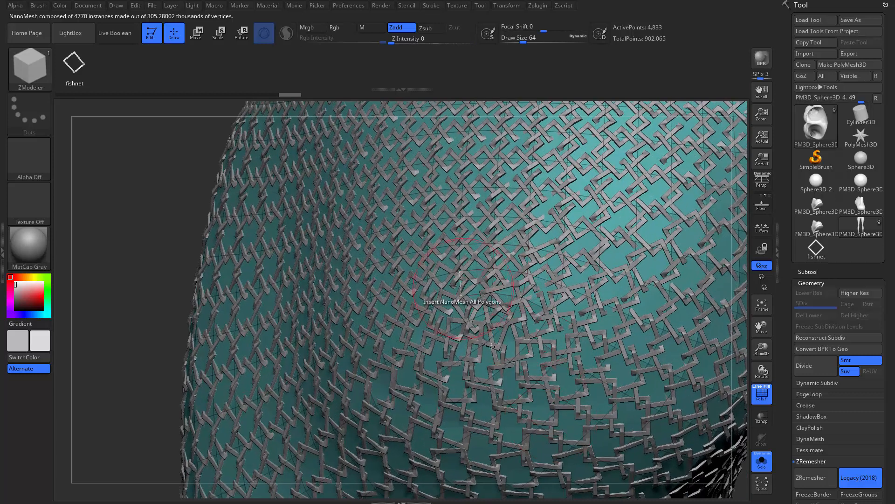
pyautogui.keyDown('alt'); pyautogui.moveTo(476, 347); pyautogui.dragTo(390, 304, button='right'); pyautogui.keyUp('alt')
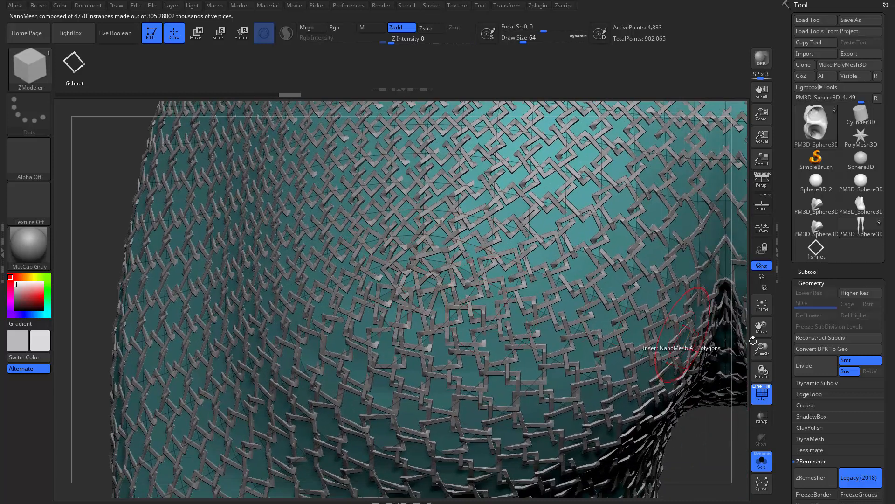
pyautogui.scroll(-8, 798, 310)
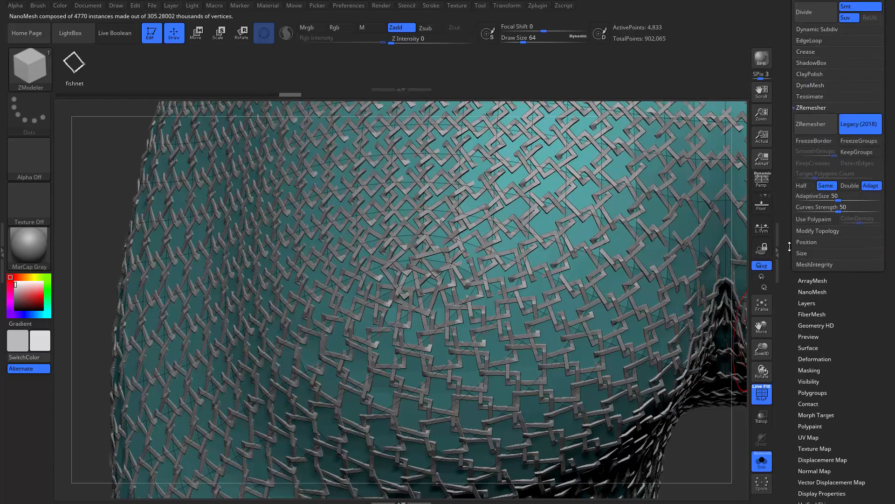
pyautogui.scroll(5, 800, 327)
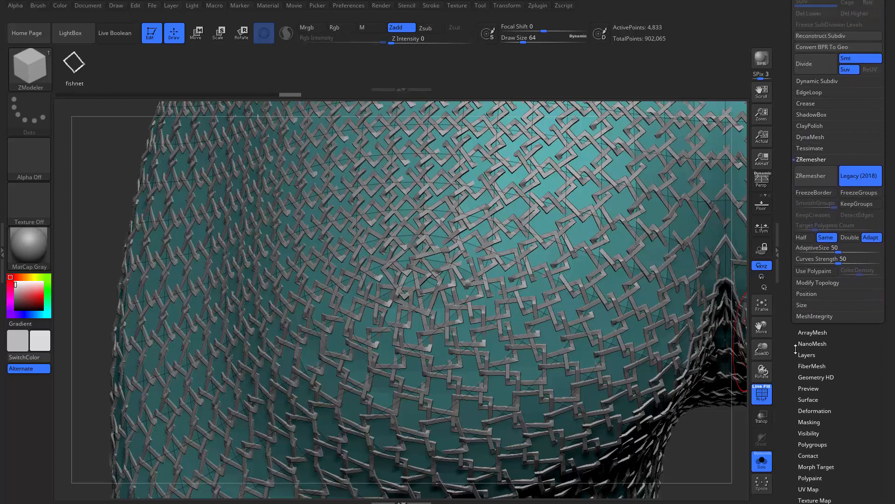
pyautogui.click(812, 343)
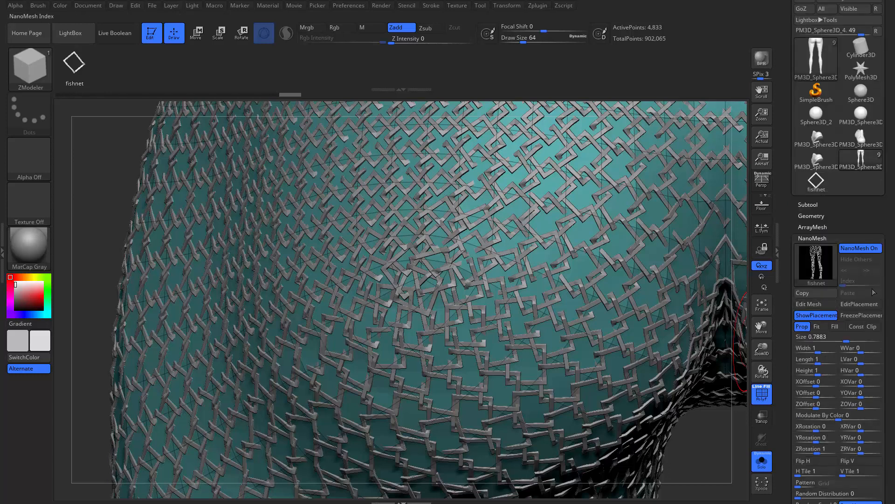
pyautogui.click(837, 327)
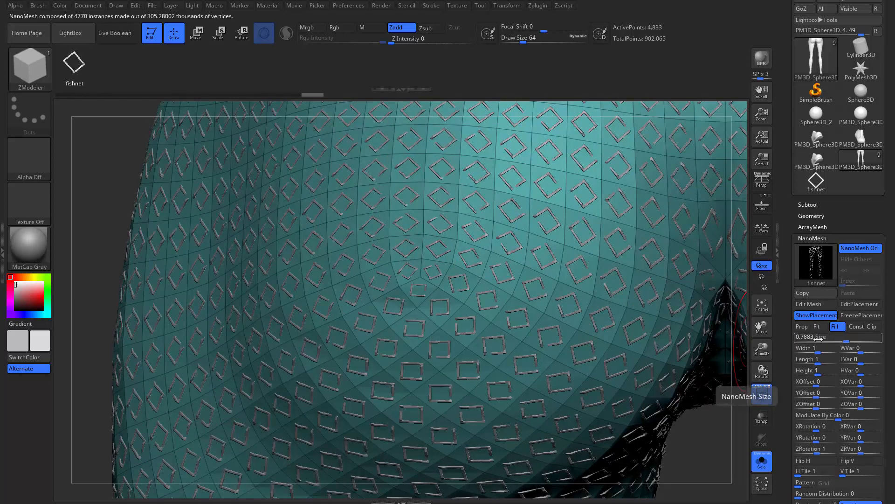
pyautogui.moveTo(849, 340); pyautogui.dragTo(852, 340)
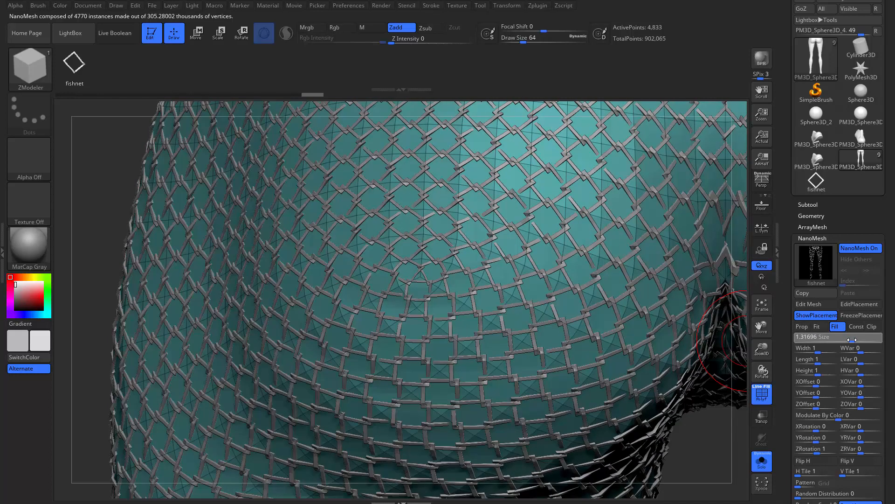
pyautogui.moveTo(593, 340)
pyautogui.mouseDown(button='right')
pyautogui.moveTo(536, 247)
pyautogui.moveTo(574, 242)
pyautogui.moveTo(564, 262)
pyautogui.moveTo(280, 296)
pyautogui.moveTo(534, 261)
pyautogui.moveTo(539, 243)
pyautogui.mouseUp(button='right')
pyautogui.moveTo(620, 330)
pyautogui.keyDown('ctrl'); pyautogui.mouseDown(button='right')
pyautogui.moveTo(618, 261)
pyautogui.moveTo(607, 337)
pyautogui.mouseUp(button='right'); pyautogui.keyUp('ctrl')
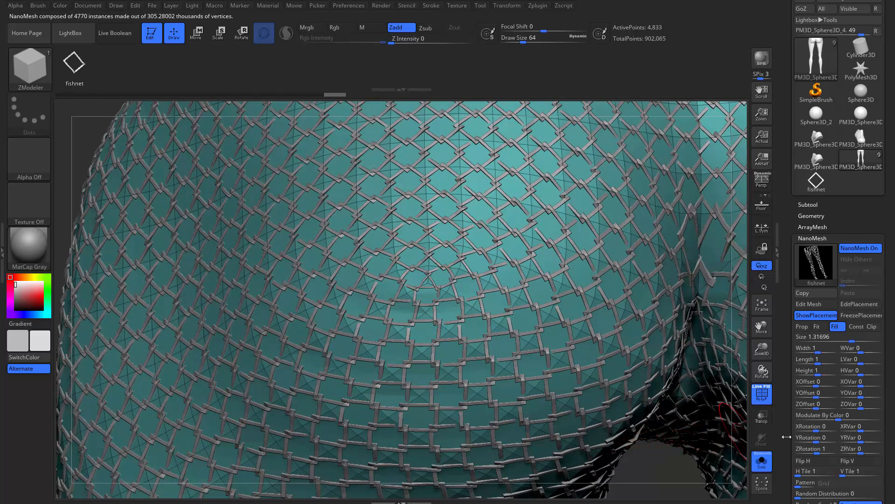
pyautogui.moveTo(788, 449); pyautogui.dragTo(787, 424)
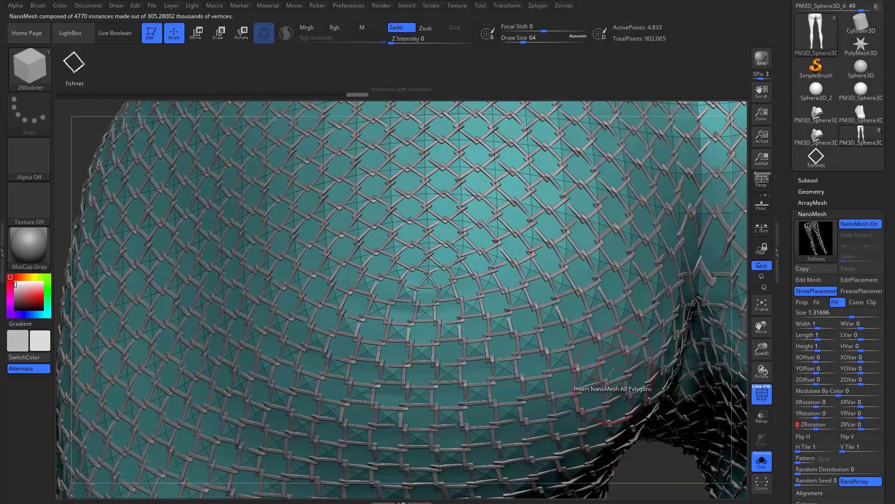
# Step: Convert the fishnet NanoMesh on the trousers into real geometry with Convert BPR To Geo
pyautogui.keyDown('alt'); pyautogui.moveTo(578, 383); pyautogui.dragTo(648, 413, button='right'); pyautogui.keyUp('alt')
pyautogui.keyDown('alt'); pyautogui.moveTo(628, 258); pyautogui.dragTo(522, 219, button='right'); pyautogui.keyUp('alt')
pyautogui.moveTo(552, 259); pyautogui.dragTo(600, 255, button='right')
pyautogui.click(817, 192)
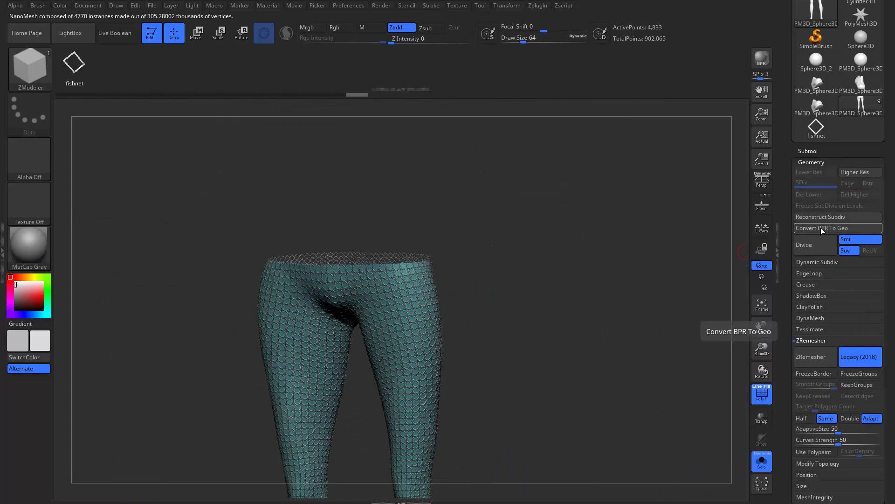
pyautogui.click(821, 227)
# Step: Isolate the converted fishnet by hiding the underlying trousers surface, and delete the hidden geometry
pyautogui.keyDown('alt'); pyautogui.moveTo(510, 307); pyautogui.dragTo(567, 359, button='right'); pyautogui.keyUp('alt')
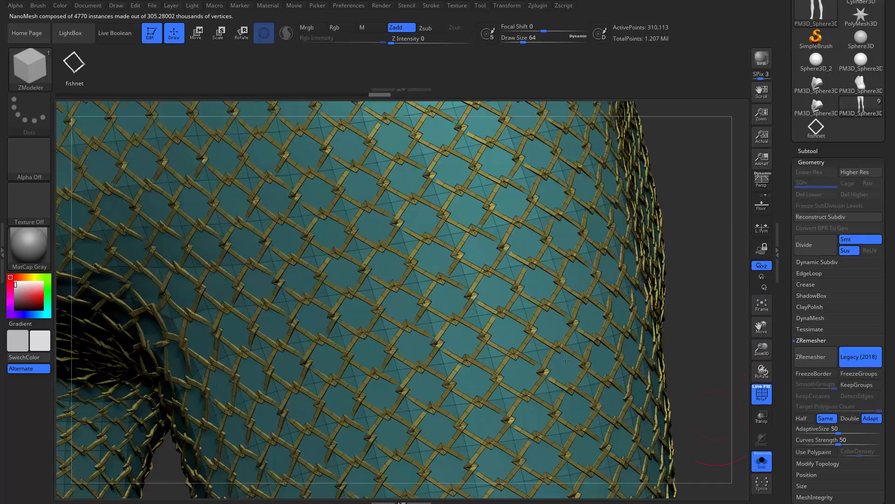
pyautogui.keyDown('alt'); pyautogui.moveTo(407, 260); pyautogui.dragTo(461, 369, button='right'); pyautogui.keyUp('alt')
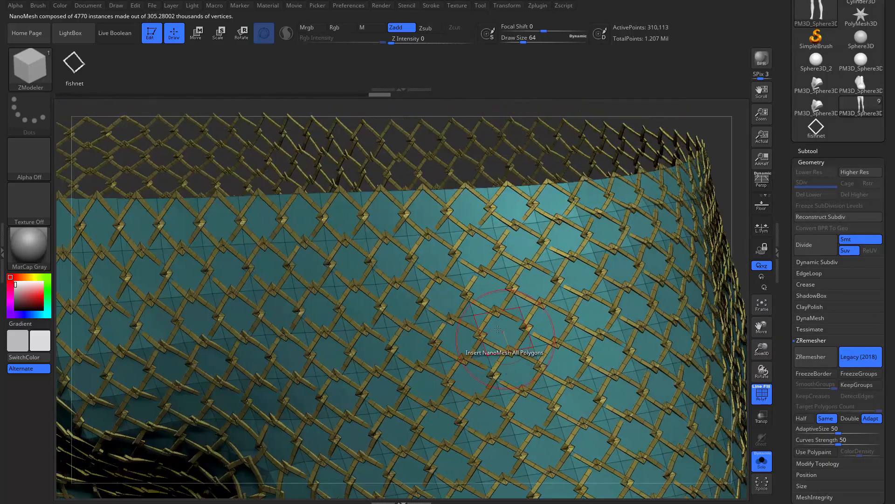
pyautogui.keyDown('ctrl'); pyautogui.keyDown('shift'); pyautogui.click(473, 316); pyautogui.keyUp('shift'); pyautogui.keyUp('ctrl')
pyautogui.keyDown('ctrl'); pyautogui.keyDown('shift'); pyautogui.click(478, 322); pyautogui.keyUp('shift'); pyautogui.keyUp('ctrl')
pyautogui.keyDown('alt'); pyautogui.moveTo(518, 367); pyautogui.dragTo(522, 210, button='right'); pyautogui.keyUp('alt')
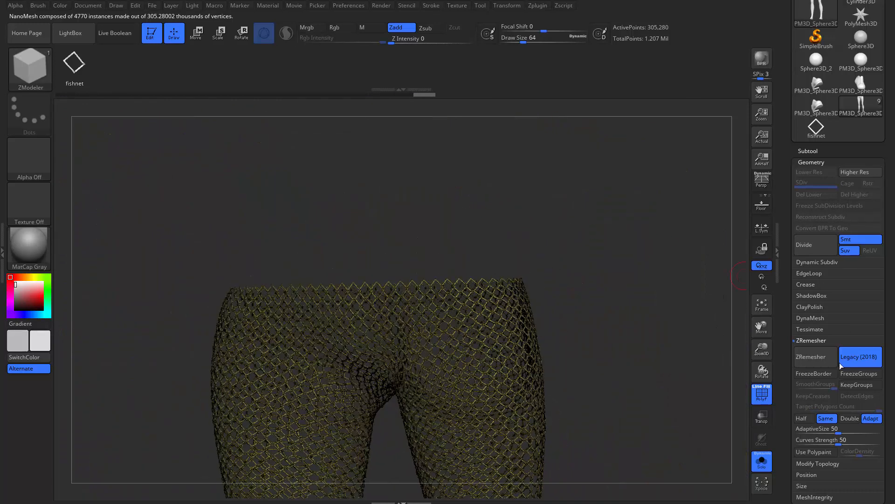
pyautogui.moveTo(787, 409); pyautogui.dragTo(797, 358)
pyautogui.click(817, 351)
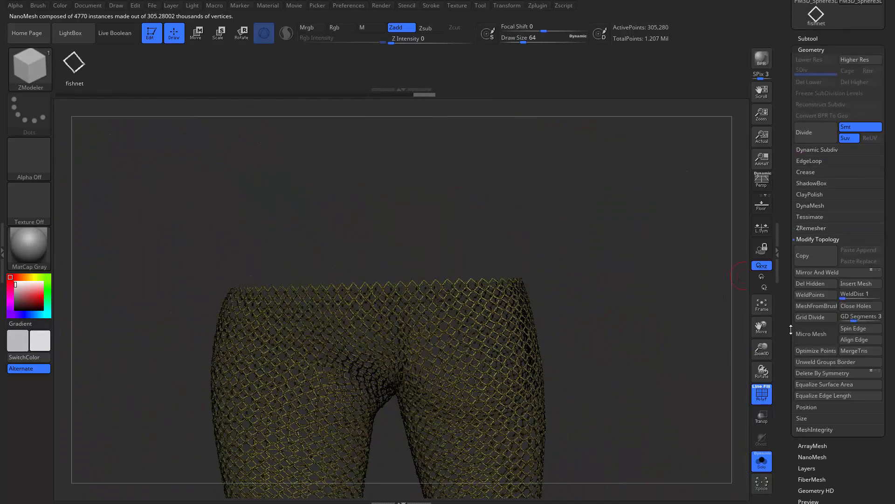
# Step: Turn off the polyframe display and activate Dynamic Subdiv on the fishnet, always accepting its auto-activation
pyautogui.hotkey('shift', 'f')
pyautogui.keyDown('ctrl'); pyautogui.moveTo(671, 386); pyautogui.dragTo(676, 314, button='right'); pyautogui.keyUp('ctrl')
pyautogui.press('d')
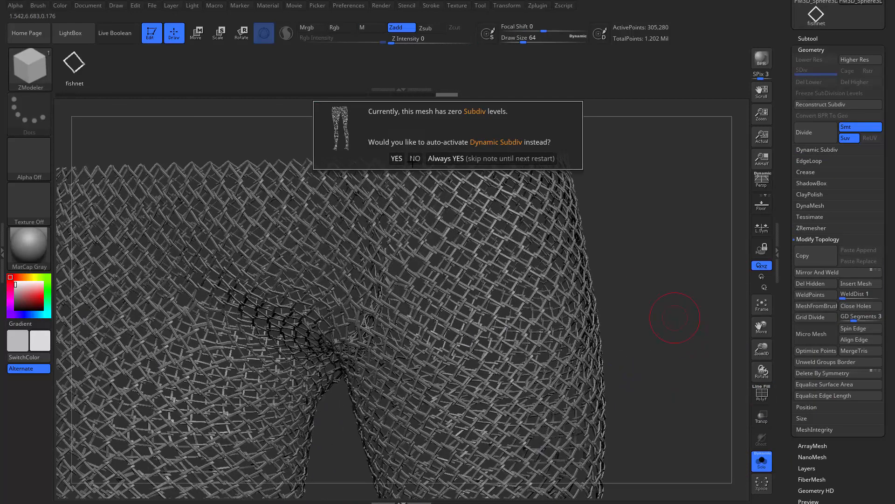
pyautogui.click(446, 159)
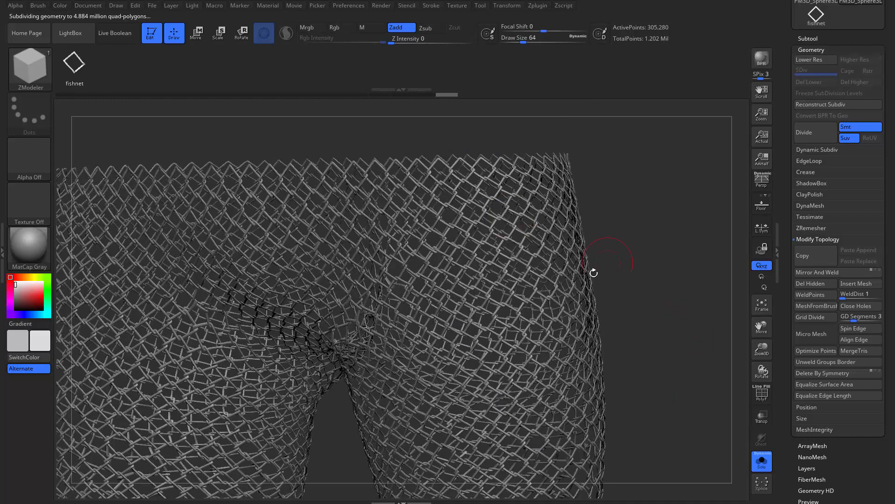
# Step: Show the other subtools and examine from several angles how the fishnet sits against the leg surface
pyautogui.hotkey('shift', 'f')
pyautogui.hotkey('shift', 'f')
pyautogui.keyDown('shift'); pyautogui.moveTo(691, 299); pyautogui.dragTo(598, 334, button='right'); pyautogui.keyUp('shift')
pyautogui.moveTo(586, 430)
pyautogui.keyDown('alt'); pyautogui.mouseDown(button='right')
pyautogui.moveTo(584, 324)
pyautogui.moveTo(591, 332)
pyautogui.mouseUp(button='right'); pyautogui.keyUp('alt')
pyautogui.press('s')
pyautogui.moveTo(569, 332); pyautogui.dragTo(597, 332)
pyautogui.moveTo(578, 360)
pyautogui.keyDown('alt'); pyautogui.mouseDown(button='right')
pyautogui.moveTo(589, 298)
pyautogui.moveTo(621, 310)
pyautogui.moveTo(568, 327)
pyautogui.moveTo(574, 309)
pyautogui.moveTo(492, 324)
pyautogui.mouseUp(button='right'); pyautogui.keyUp('alt')
pyautogui.hotkey('alt', 's')
pyautogui.hotkey('alt', 's')
pyautogui.hotkey('shift', 'f')
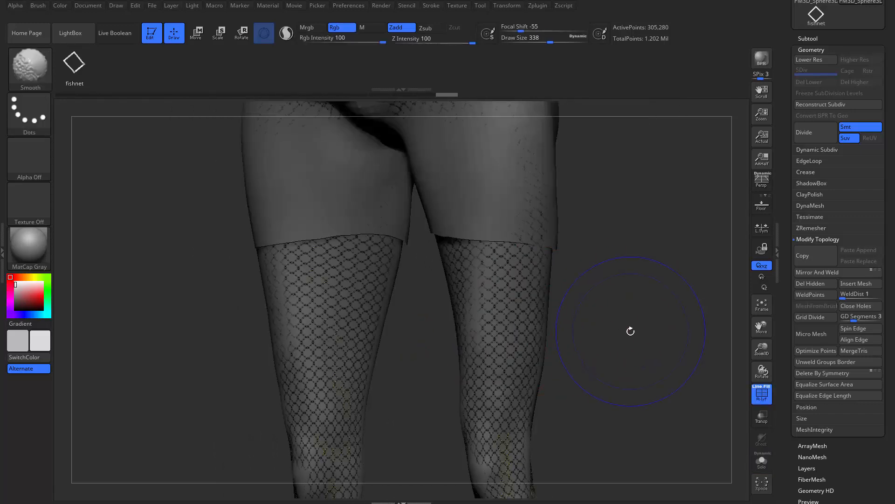
pyautogui.hotkey('shift', 'f')
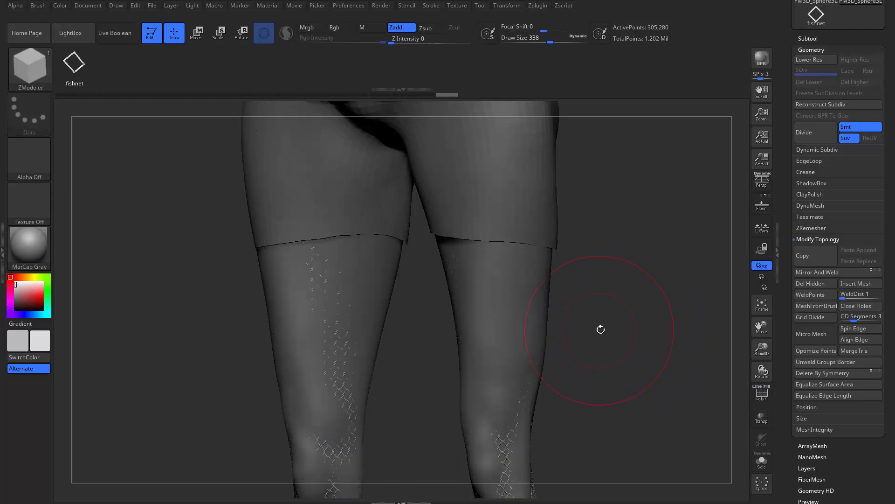
pyautogui.hotkey('alt', 's')
pyautogui.hotkey('alt', 's')
pyautogui.moveTo(555, 329); pyautogui.dragTo(630, 314, button='right')
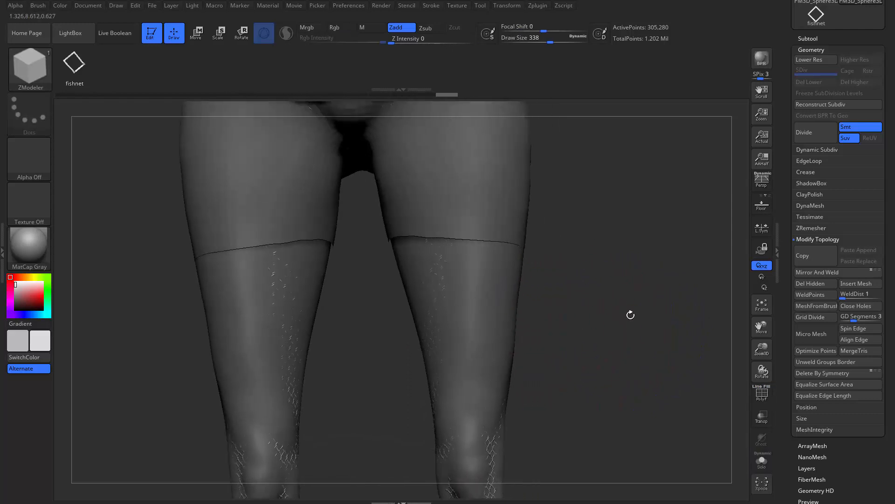
# Step: Isolate the trousers again and undo the fishnet's subdivision, hidden-geometry deletion, geometry conversion and NanoMesh insertion
pyautogui.hotkey('alt', 's')
pyautogui.press('ctrl')
pyautogui.hotkey('alt', 's')
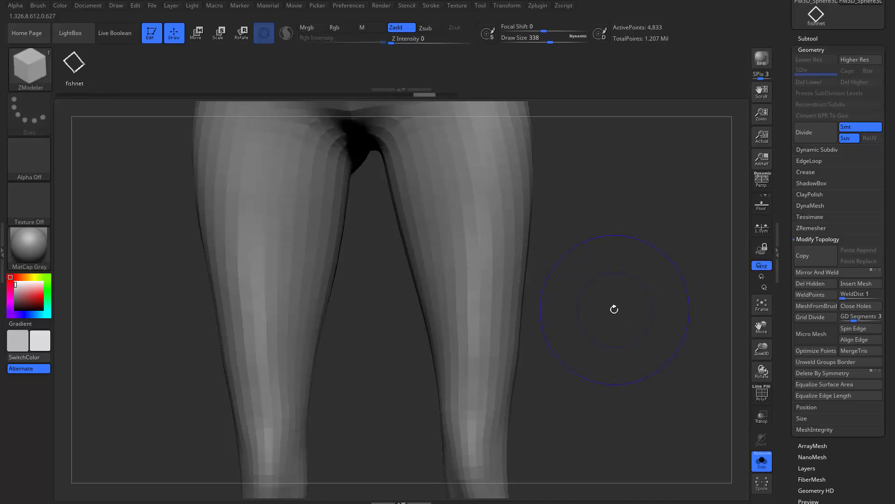
pyautogui.hotkey('shift', 'f')
pyautogui.hotkey('ctrl', 'z')
pyautogui.hotkey('ctrl', 'z')
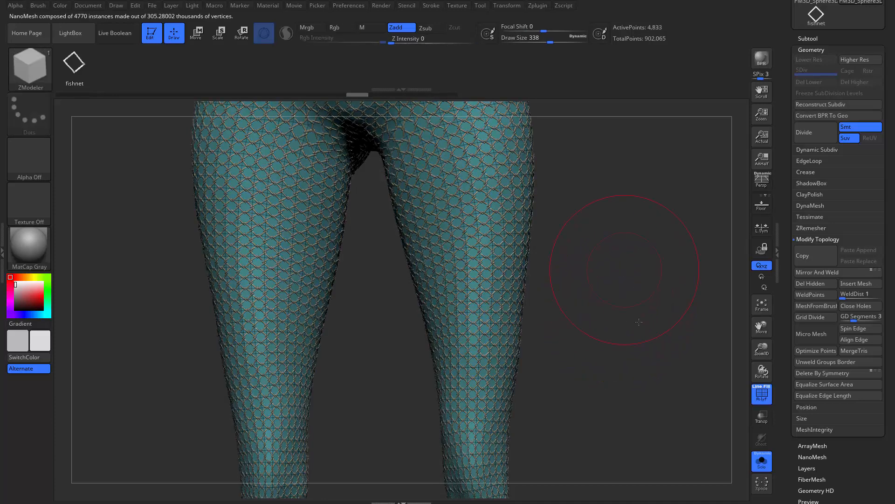
pyautogui.keyDown('alt'); pyautogui.moveTo(632, 269); pyautogui.dragTo(642, 332, button='right'); pyautogui.keyUp('alt')
pyautogui.hotkey('ctrl', 'z')
pyautogui.hotkey('ctrl', 'z')
pyautogui.hotkey('ctrl', 'z')
pyautogui.hotkey('ctrl', 'z')
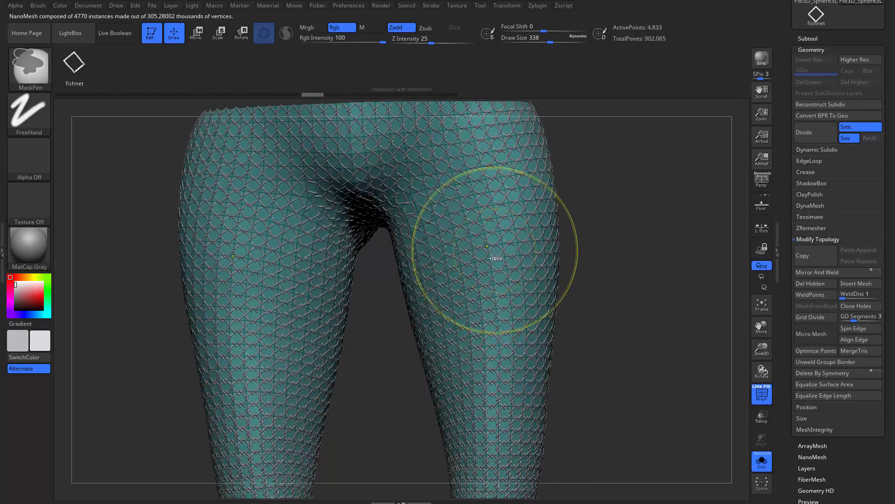
# Step: Inflate the bare low-poly trousers slightly with the Inflate deformation
pyautogui.moveTo(648, 250); pyautogui.dragTo(679, 266, button='right')
pyautogui.moveTo(791, 375); pyautogui.dragTo(792, 356)
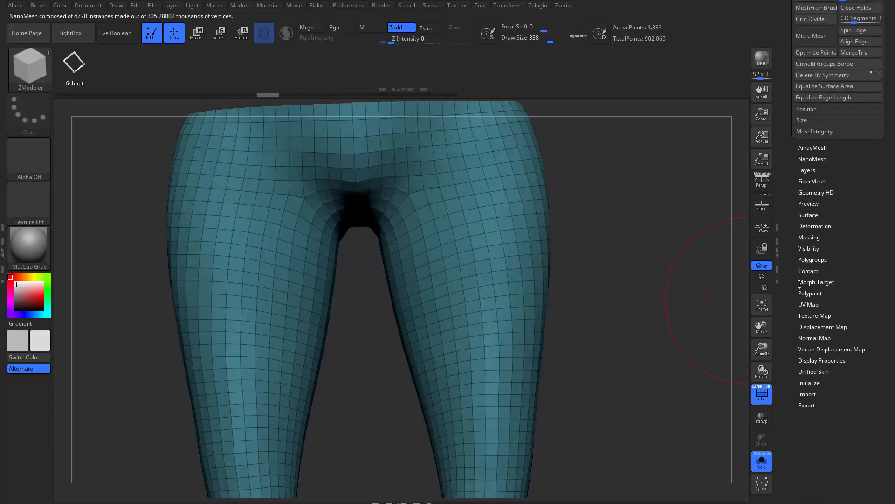
pyautogui.click(811, 225)
pyautogui.moveTo(842, 310); pyautogui.dragTo(846, 310)
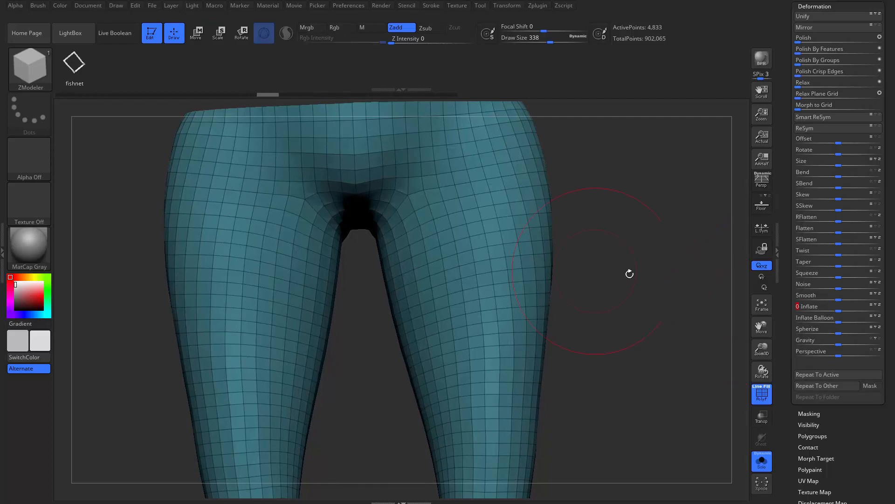
# Step: Insert the fishnet NanoMesh on all polygons of the trousers at size 1.18343 and set its Z rotation to 0
pyautogui.moveTo(629, 272); pyautogui.dragTo(590, 287)
pyautogui.moveTo(500, 288); pyautogui.dragTo(666, 243)
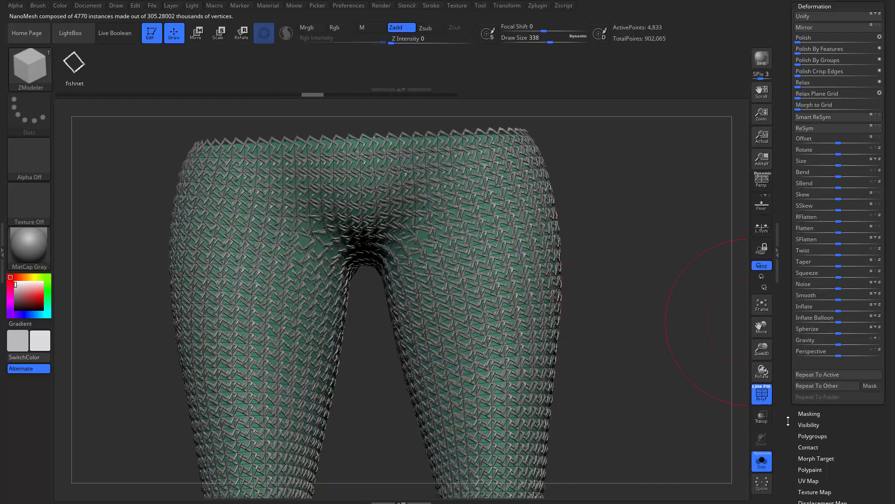
pyautogui.scroll(3, 788, 420)
pyautogui.click(811, 122)
pyautogui.scroll(4, 812, 140)
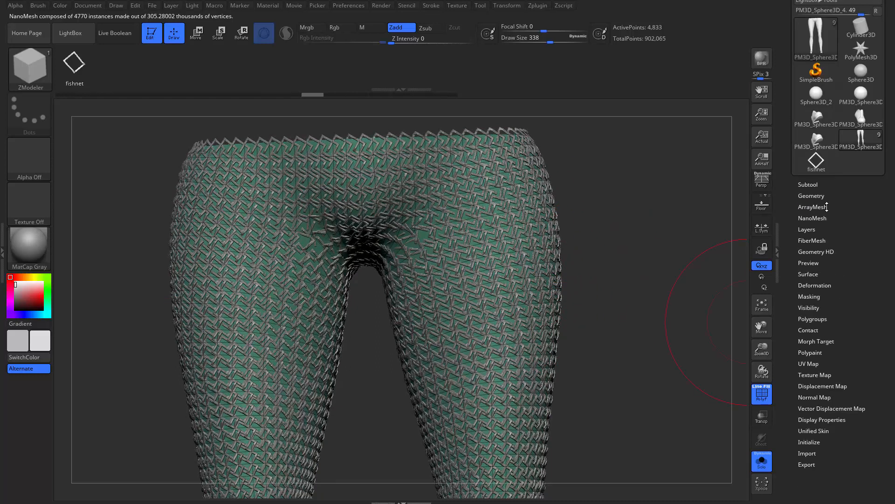
pyautogui.click(812, 218)
pyautogui.scroll(-1, 811, 299)
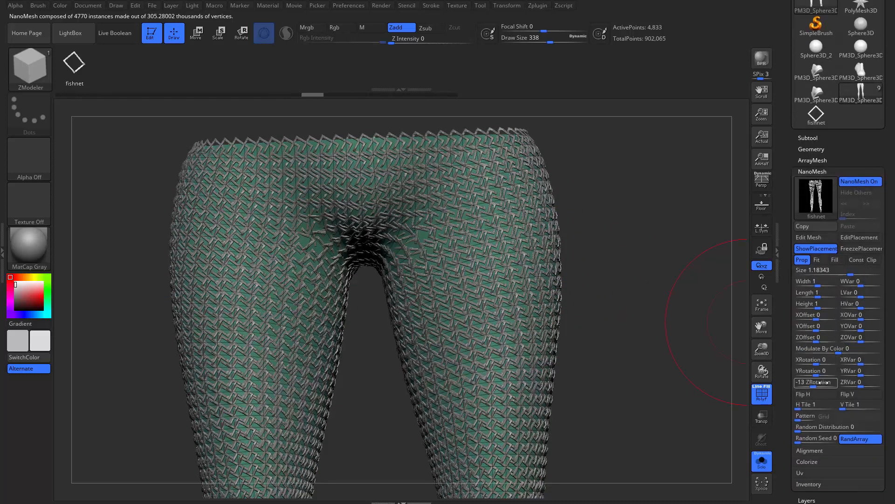
pyautogui.moveTo(823, 382); pyautogui.dragTo(822, 383)
pyautogui.press('Return')
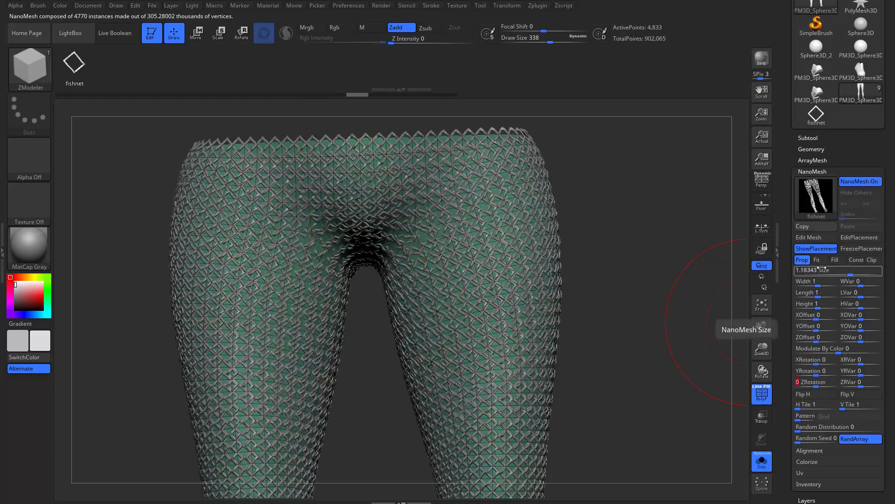
# Step: Switch the NanoMesh placement on the trousers to Fill and set its size to 1.31696
pyautogui.click(837, 262)
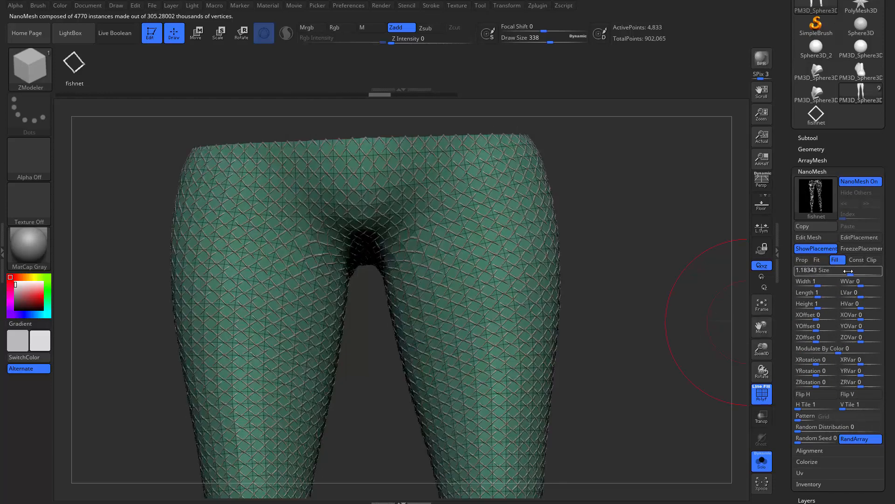
pyautogui.moveTo(848, 271); pyautogui.dragTo(854, 270)
pyautogui.keyDown('alt'); pyautogui.moveTo(625, 310); pyautogui.dragTo(718, 384); pyautogui.keyUp('alt')
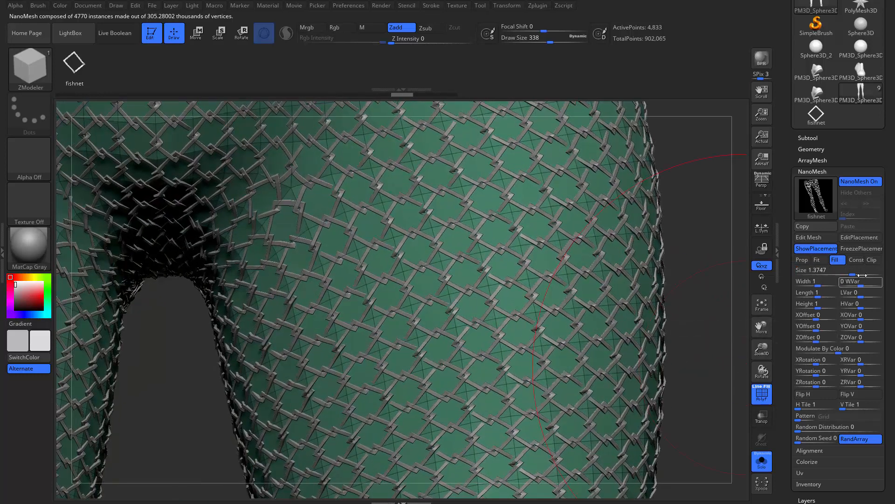
pyautogui.moveTo(850, 273); pyautogui.dragTo(852, 273)
pyautogui.keyDown('alt'); pyautogui.moveTo(727, 334); pyautogui.dragTo(665, 255); pyautogui.keyUp('alt')
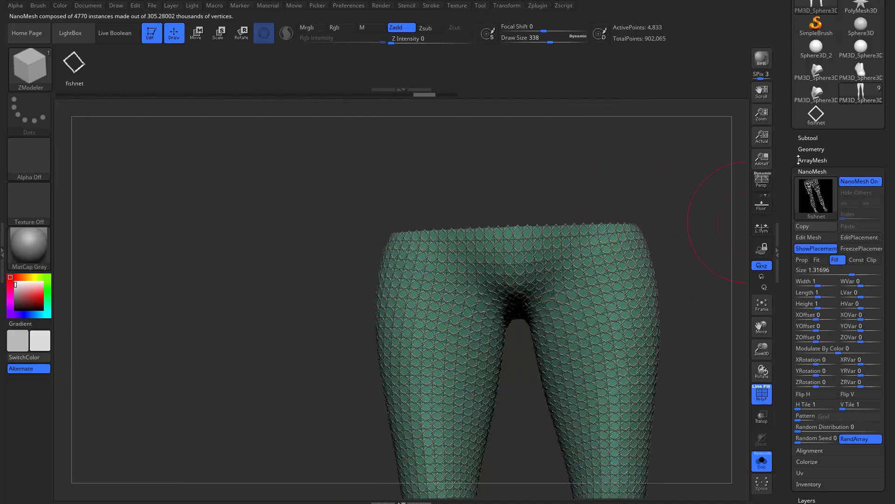
# Step: Convert the fishnet NanoMesh to geometry, isolate the net and delete the hidden trouser surface
pyautogui.click(809, 149)
pyautogui.click(823, 215)
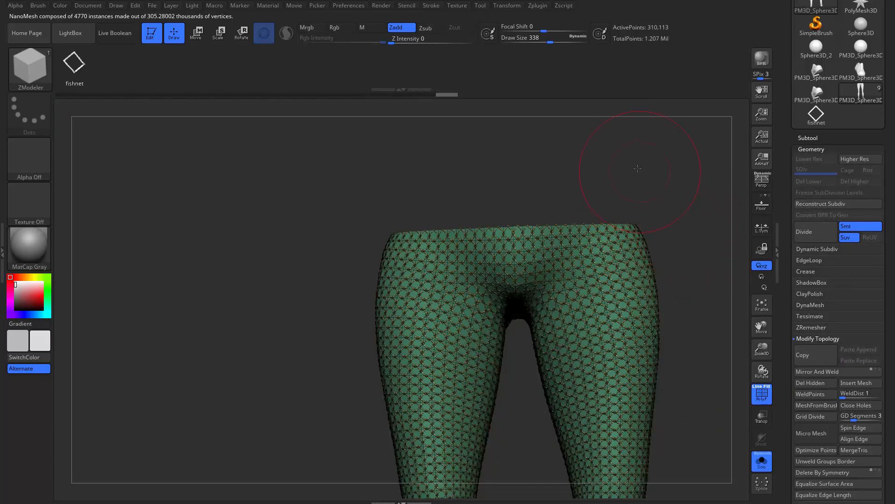
pyautogui.moveTo(638, 168)
pyautogui.keyDown('alt'); pyautogui.mouseDown()
pyautogui.moveTo(571, 215)
pyautogui.moveTo(472, 250)
pyautogui.mouseUp(); pyautogui.keyUp('alt')
pyautogui.keyDown('ctrl'); pyautogui.keyDown('shift'); pyautogui.click(465, 236); pyautogui.keyUp('shift'); pyautogui.keyUp('ctrl')
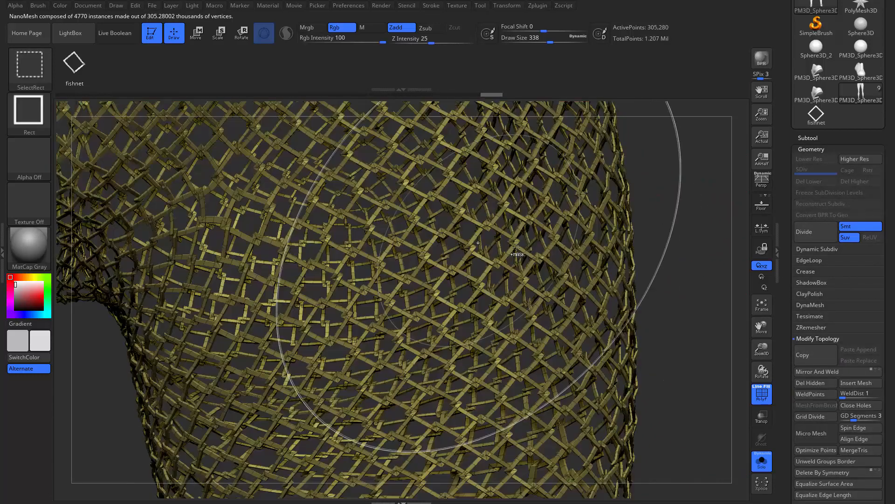
pyautogui.click(812, 383)
pyautogui.keyDown('alt'); pyautogui.moveTo(645, 359); pyautogui.dragTo(604, 298); pyautogui.keyUp('alt')
# Step: Turn off the wireframe display, show the other subtools and preview the fishnet smoothed around the hips and thighs
pyautogui.hotkey('shift', 'f')
pyautogui.hotkey('shift', 's')
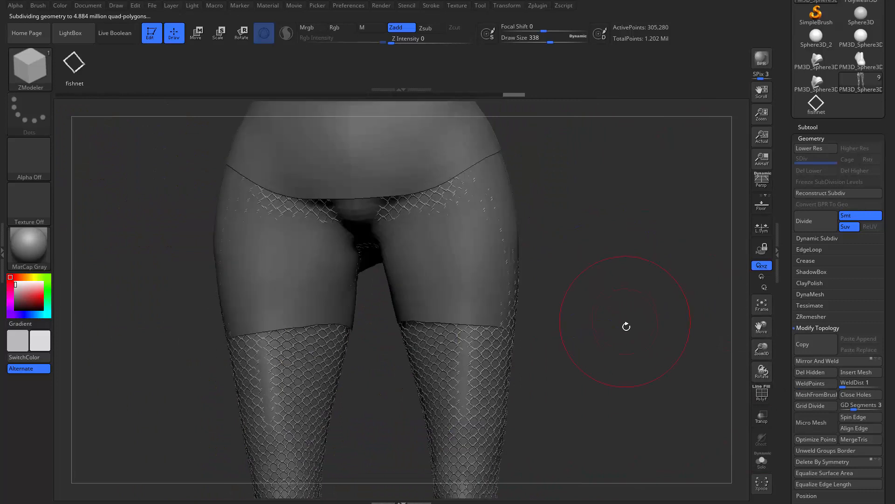
pyautogui.keyDown('alt'); pyautogui.moveTo(626, 326); pyautogui.dragTo(620, 283); pyautogui.keyUp('alt')
pyautogui.keyDown('alt'); pyautogui.moveTo(566, 269); pyautogui.dragTo(593, 328); pyautogui.keyUp('alt')
pyautogui.keyDown('alt'); pyautogui.moveTo(639, 359); pyautogui.dragTo(640, 409); pyautogui.keyUp('alt')
# Step: Turn off the fishnet's dynamic subdivision and bring the net clear of the front thighs with the Move brush at draw size 379
pyautogui.press('s')
pyautogui.moveTo(494, 410); pyautogui.dragTo(500, 409)
pyautogui.keyDown('alt'); pyautogui.moveTo(589, 450); pyautogui.dragTo(601, 307); pyautogui.keyUp('alt')
pyautogui.press('s')
pyautogui.moveTo(494, 307); pyautogui.dragTo(491, 307)
pyautogui.press('b')
pyautogui.press('m')
pyautogui.press('v')
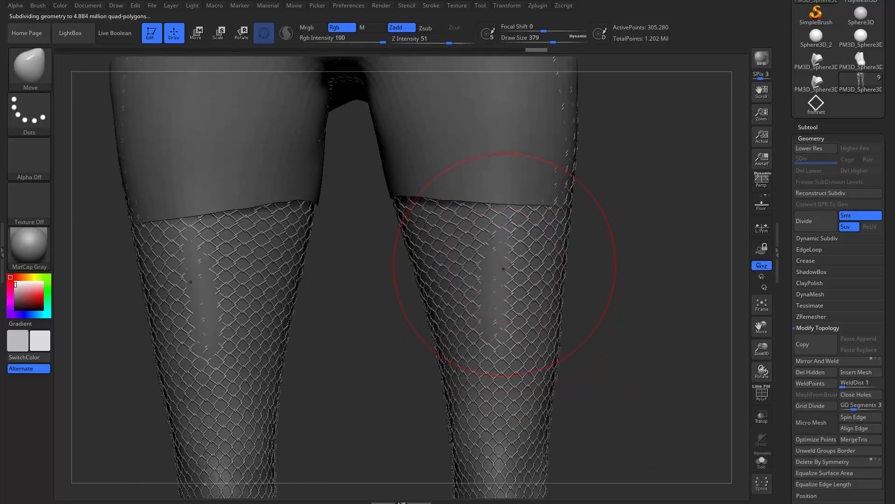
pyautogui.hotkey('shift', 'f')
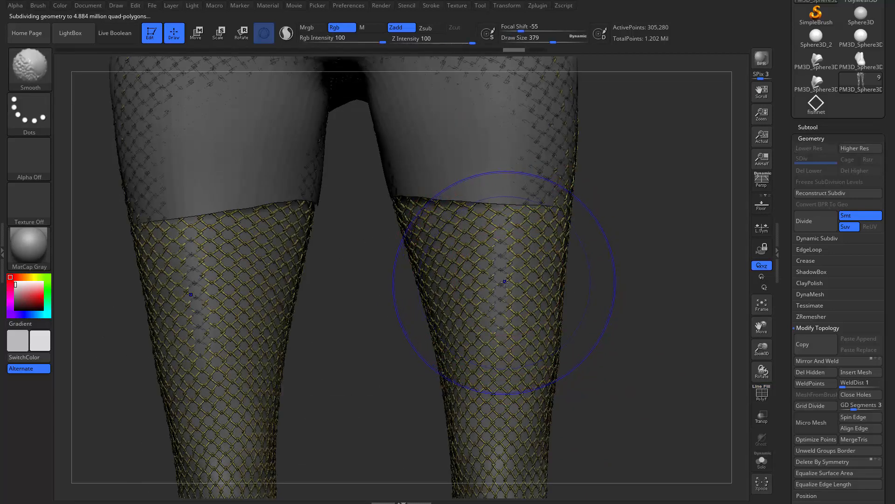
pyautogui.hotkey('shift', 'f')
pyautogui.moveTo(506, 278)
pyautogui.mouseDown(button='right')
pyautogui.moveTo(550, 187)
pyautogui.moveTo(555, 341)
pyautogui.mouseUp(button='right')
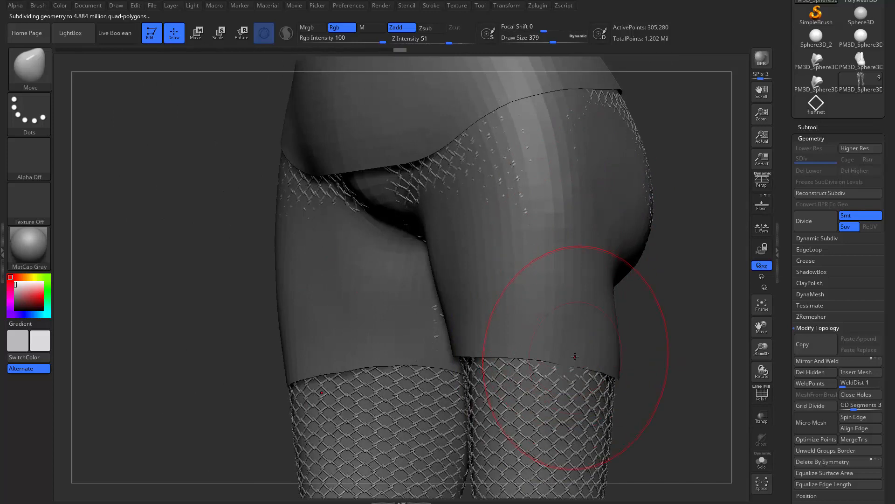
# Step: Pull the shorts subtool outward over the fishnet at the front of the hips, and switch to the upper-body garment
pyautogui.keyDown('alt'); pyautogui.click(578, 342); pyautogui.keyUp('alt')
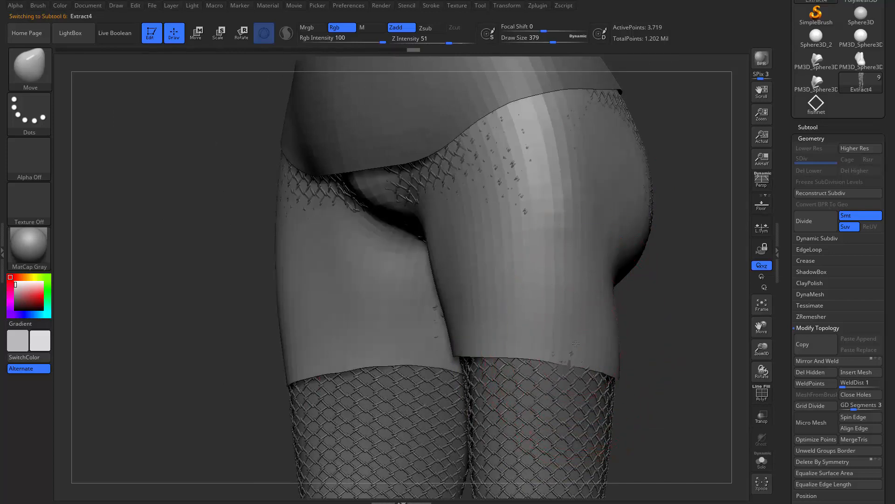
pyautogui.moveTo(535, 277); pyautogui.dragTo(466, 178, button='right')
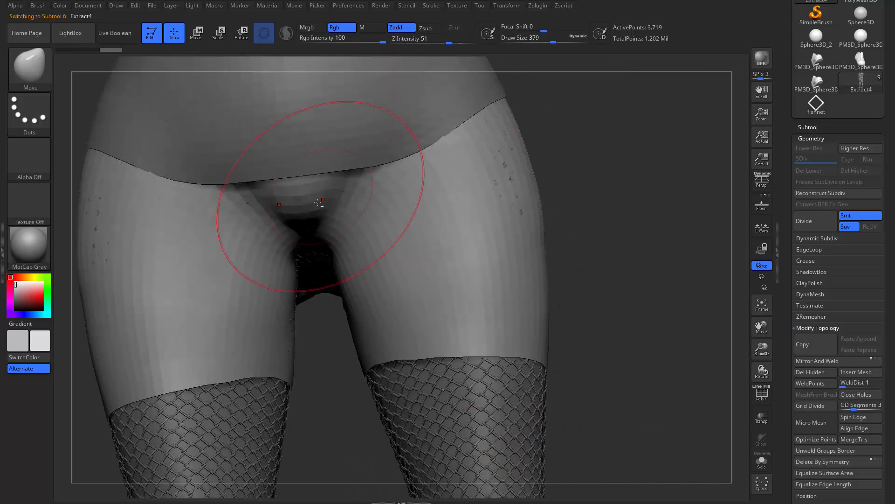
pyautogui.keyDown('alt'); pyautogui.moveTo(495, 195); pyautogui.dragTo(501, 195); pyautogui.keyUp('alt')
pyautogui.moveTo(596, 155); pyautogui.dragTo(410, 119)
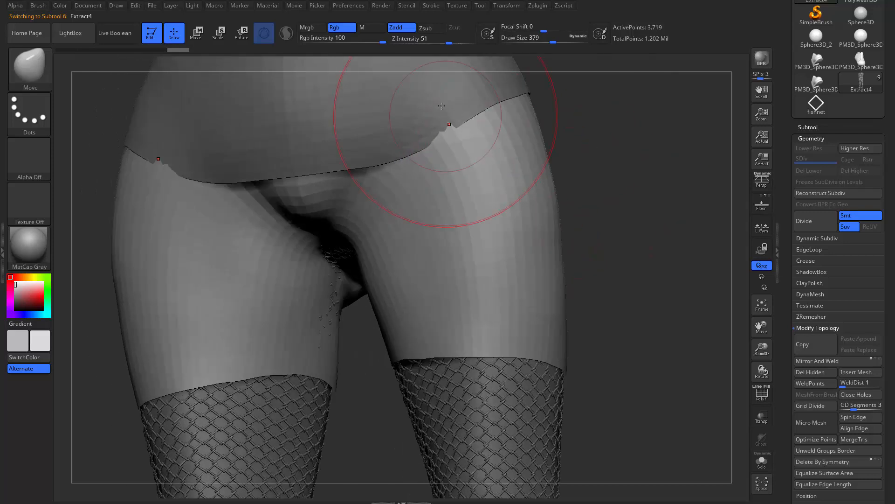
pyautogui.keyDown('alt'); pyautogui.click(441, 126); pyautogui.keyUp('alt')
pyautogui.moveTo(490, 165); pyautogui.dragTo(464, 260, button='right')
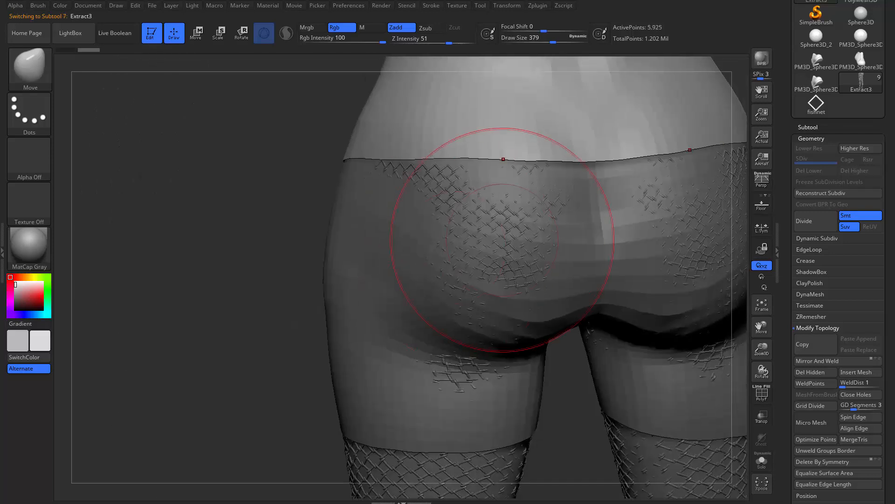
# Step: Pull the shorts outward over the fishnet poking through at the buttocks and the back of the hips
pyautogui.keyDown('alt'); pyautogui.click(505, 216); pyautogui.keyUp('alt')
pyautogui.keyDown('alt'); pyautogui.moveTo(505, 215); pyautogui.dragTo(496, 284); pyautogui.keyUp('alt')
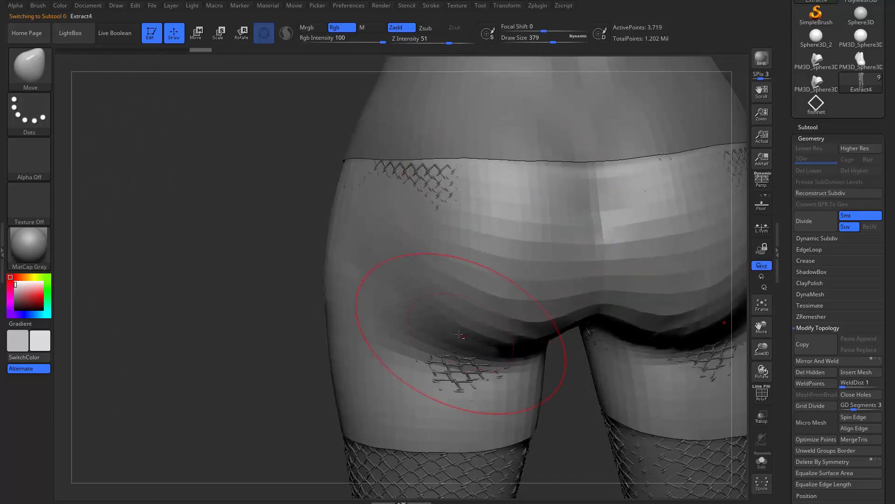
pyautogui.moveTo(461, 326); pyautogui.dragTo(527, 317, button='right')
pyautogui.keyDown('alt'); pyautogui.moveTo(387, 186); pyautogui.dragTo(311, 183); pyautogui.keyUp('alt')
pyautogui.moveTo(538, 291)
pyautogui.mouseDown(button='right')
pyautogui.moveTo(486, 316)
pyautogui.moveTo(475, 348)
pyautogui.moveTo(449, 367)
pyautogui.moveTo(514, 322)
pyautogui.mouseUp(button='right')
pyautogui.keyDown('alt'); pyautogui.moveTo(620, 351); pyautogui.dragTo(548, 392, button='right'); pyautogui.keyUp('alt')
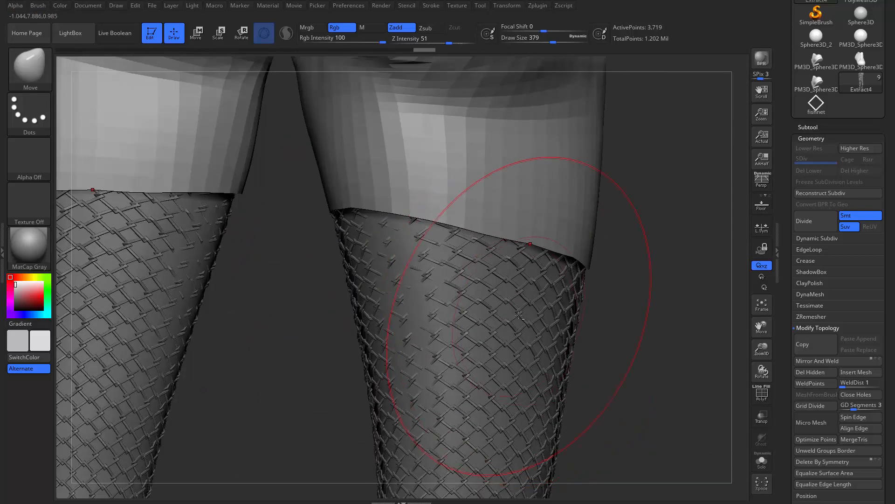
# Step: Lift the fishnet off the back of the thighs with the Move brush and turn on its dynamic subdivision
pyautogui.keyDown('alt'); pyautogui.click(485, 313); pyautogui.keyUp('alt')
pyautogui.moveTo(431, 285); pyautogui.dragTo(394, 248, button='right')
pyautogui.keyDown('alt'); pyautogui.moveTo(393, 247); pyautogui.dragTo(401, 274); pyautogui.keyUp('alt')
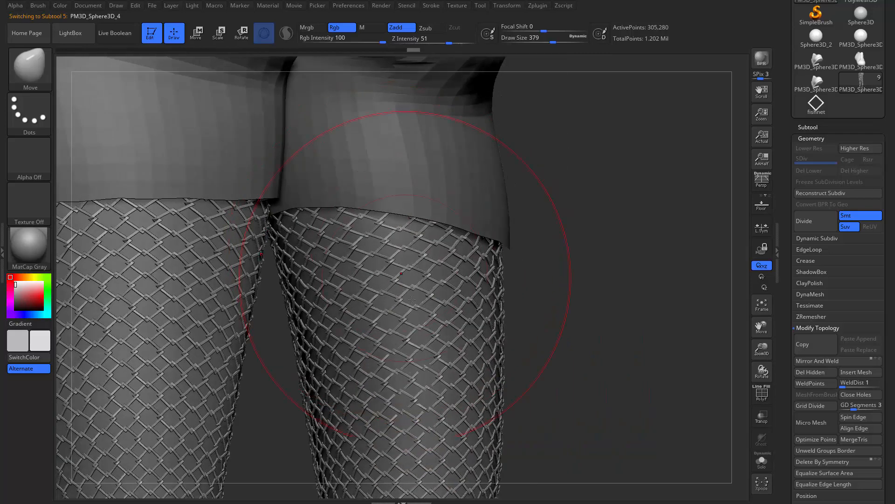
pyautogui.moveTo(408, 318); pyautogui.dragTo(552, 393, button='right')
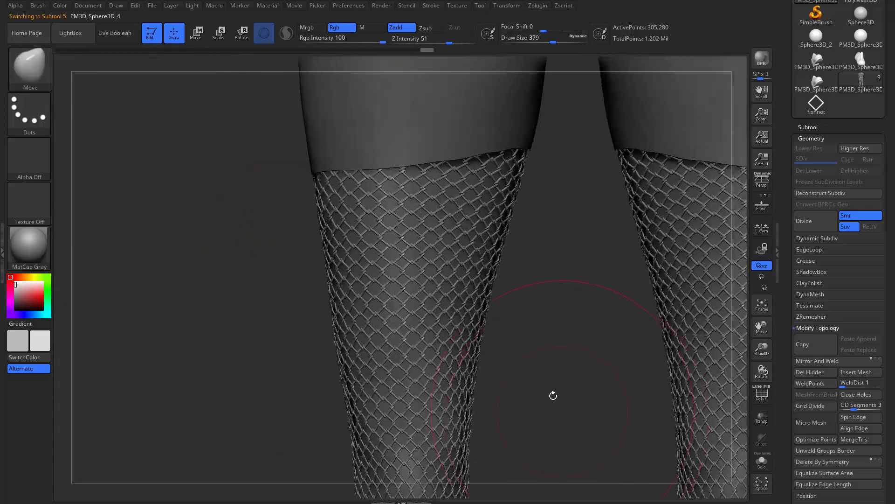
pyautogui.press('d')
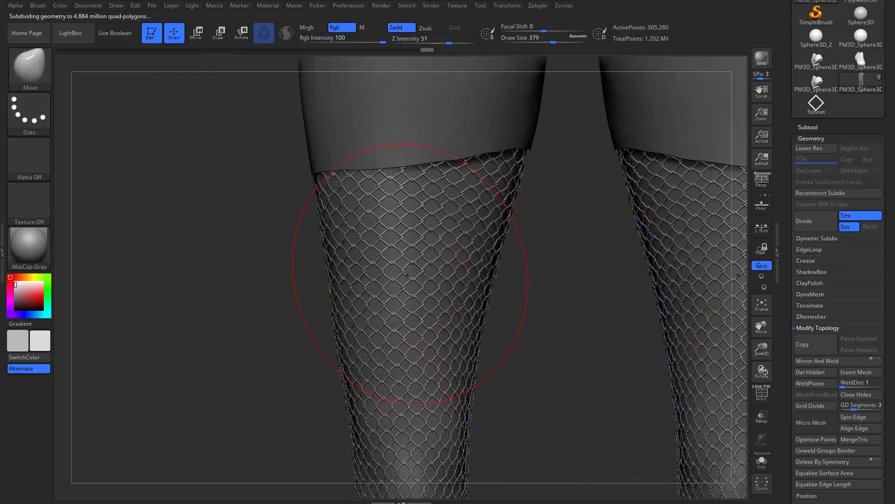
# Step: Examine the smoothed fishnet on the thighs, knees and full legs, with and without the wireframe display
pyautogui.keyDown('ctrl'); pyautogui.moveTo(568, 358); pyautogui.dragTo(522, 284, button='right'); pyautogui.keyUp('ctrl')
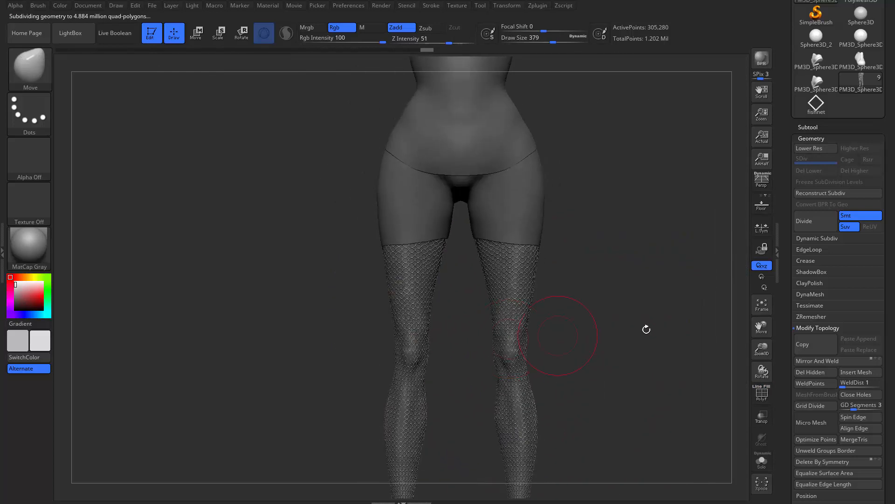
pyautogui.keyDown('ctrl'); pyautogui.moveTo(609, 272); pyautogui.dragTo(376, 297, button='right'); pyautogui.keyUp('ctrl')
pyautogui.keyDown('alt'); pyautogui.moveTo(506, 306); pyautogui.dragTo(539, 307, button='right'); pyautogui.keyUp('alt')
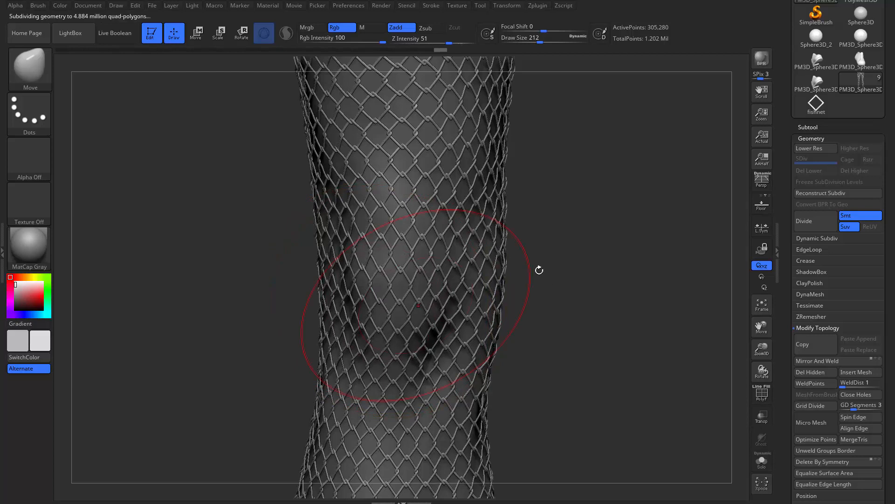
pyautogui.keyDown('ctrl'); pyautogui.moveTo(539, 270); pyautogui.dragTo(436, 224, button='right'); pyautogui.keyUp('ctrl')
pyautogui.moveTo(476, 314); pyautogui.dragTo(512, 301, button='right')
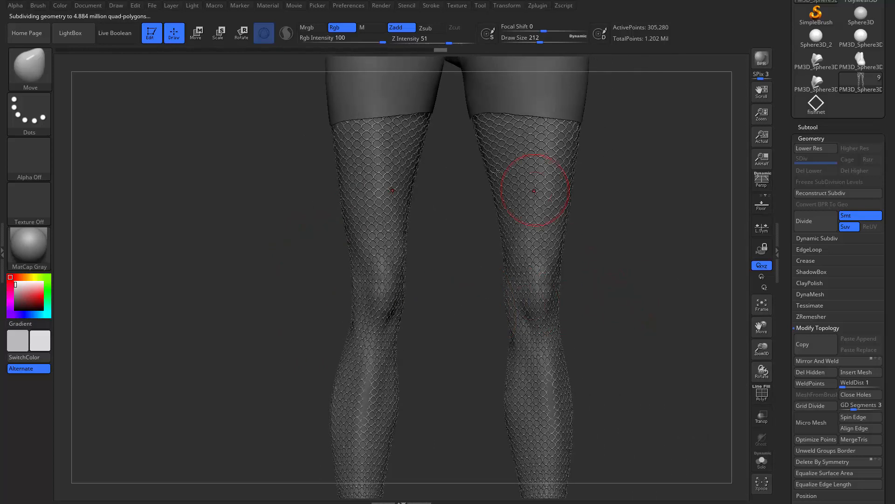
pyautogui.hotkey('shift', 'f')
pyautogui.hotkey('shift', 'f')
pyautogui.keyDown('ctrl'); pyautogui.moveTo(703, 300); pyautogui.dragTo(615, 301, button='right'); pyautogui.keyUp('ctrl')
pyautogui.hotkey('shift', 'f')
pyautogui.moveTo(608, 340); pyautogui.dragTo(583, 352, button='right')
pyautogui.hotkey('shift', 'f')
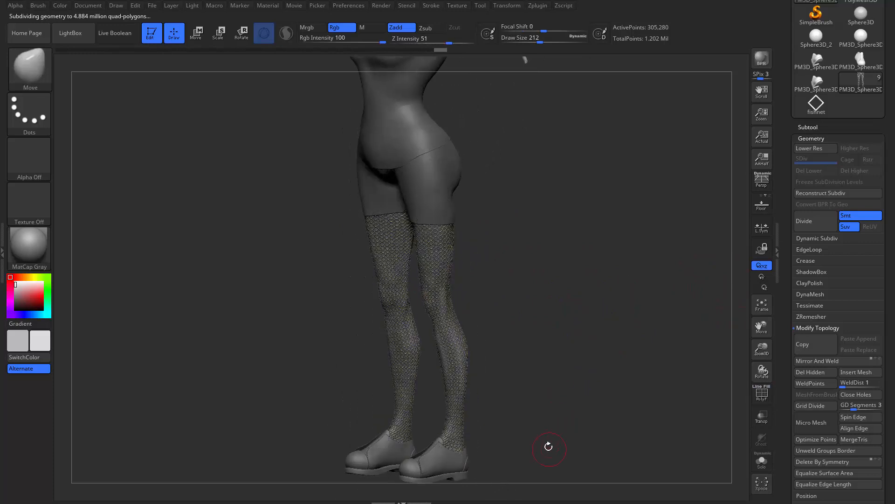
# Step: Select the shoe subtool and inspect from several sides how the fishnet meets the shoe opening
pyautogui.keyDown('alt'); pyautogui.moveTo(547, 446); pyautogui.dragTo(517, 339, button='right'); pyautogui.keyUp('alt')
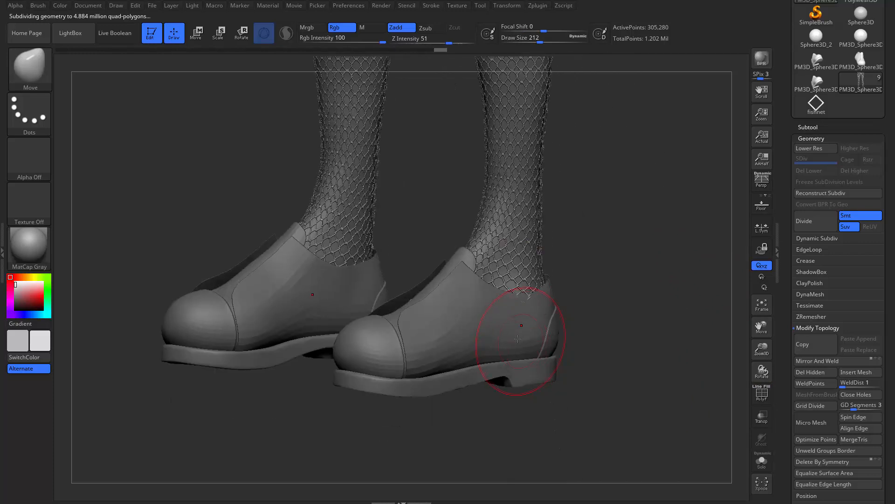
pyautogui.moveTo(602, 302); pyautogui.dragTo(531, 311, button='right')
pyautogui.keyDown('alt'); pyautogui.click(531, 310); pyautogui.keyUp('alt')
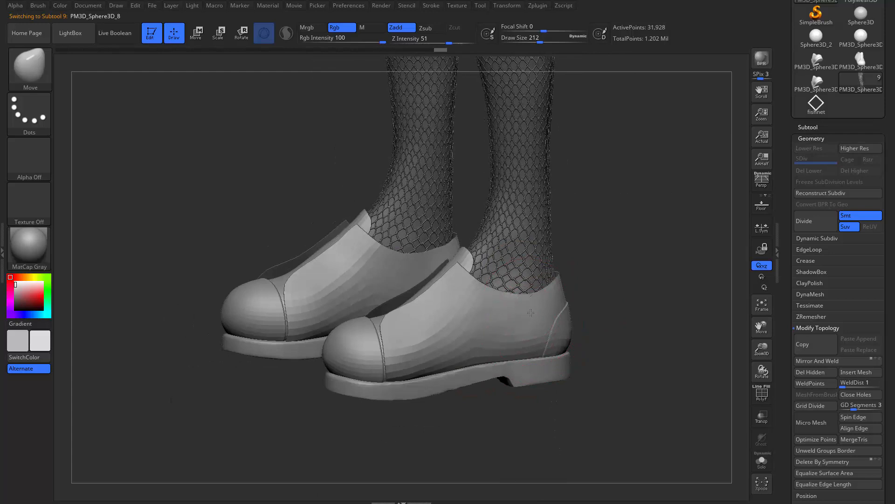
pyautogui.moveTo(461, 290); pyautogui.dragTo(154, 359, button='right')
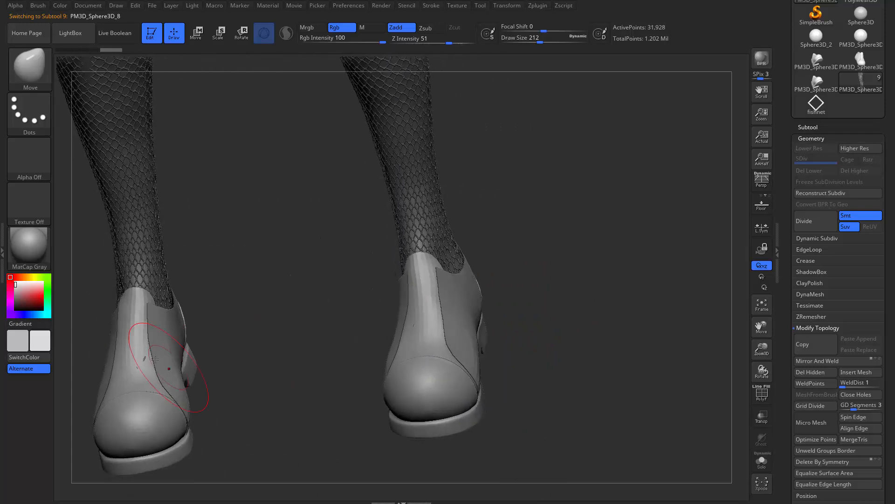
pyautogui.moveTo(324, 327); pyautogui.dragTo(326, 485, button='right')
# Step: Raise the leg's calf surface through the fishnet with the Move brush and preview the net with dynamic subdivision
pyautogui.keyDown('alt'); pyautogui.click(640, 177); pyautogui.keyUp('alt')
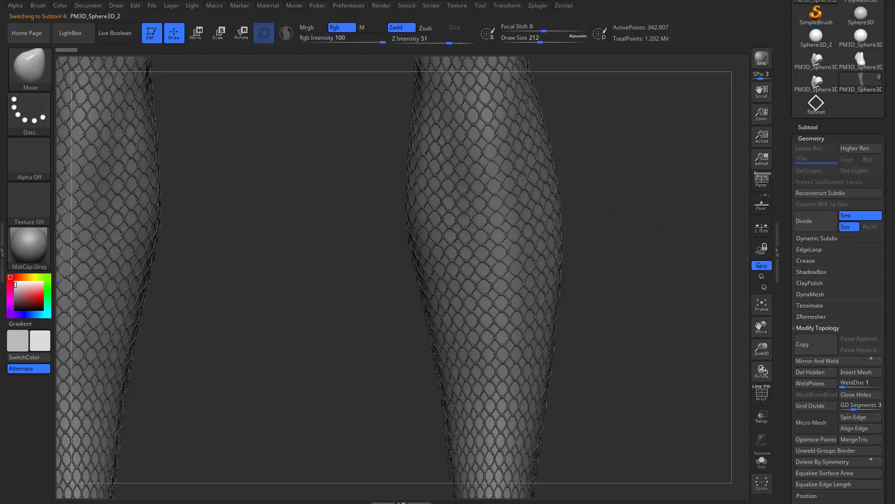
pyautogui.keyDown('ctrl'); pyautogui.moveTo(480, 315); pyautogui.dragTo(470, 234, button='right'); pyautogui.keyUp('ctrl')
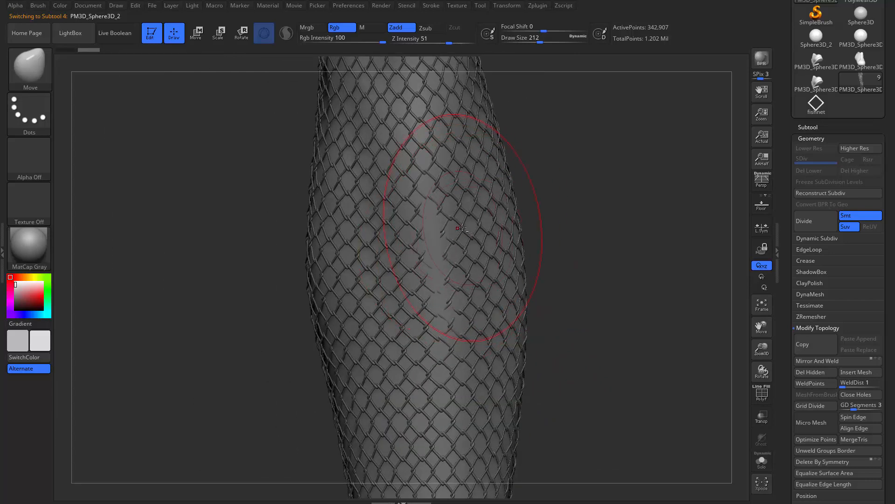
pyautogui.press('d')
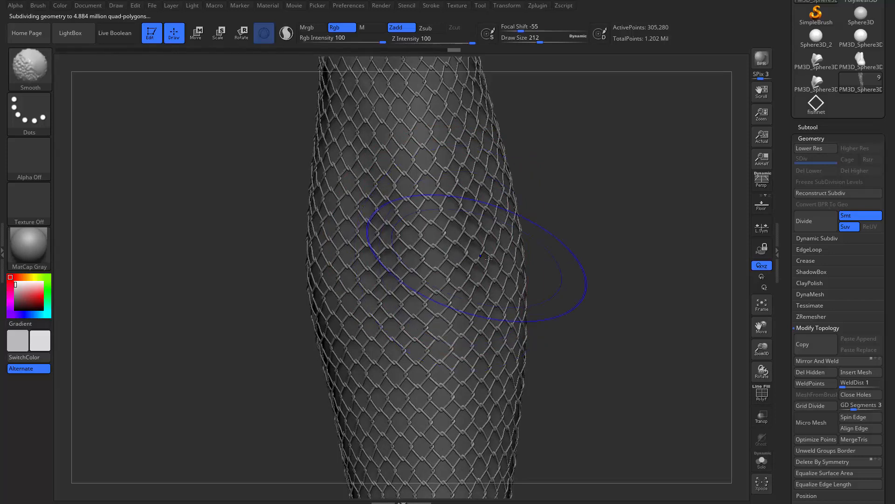
# Step: Show the fishnet's wireframe, turn off its dynamic subdivision and move the net clear of the calf
pyautogui.hotkey('shift', 'f')
pyautogui.press('b')
pyautogui.press('m')
pyautogui.press('v')
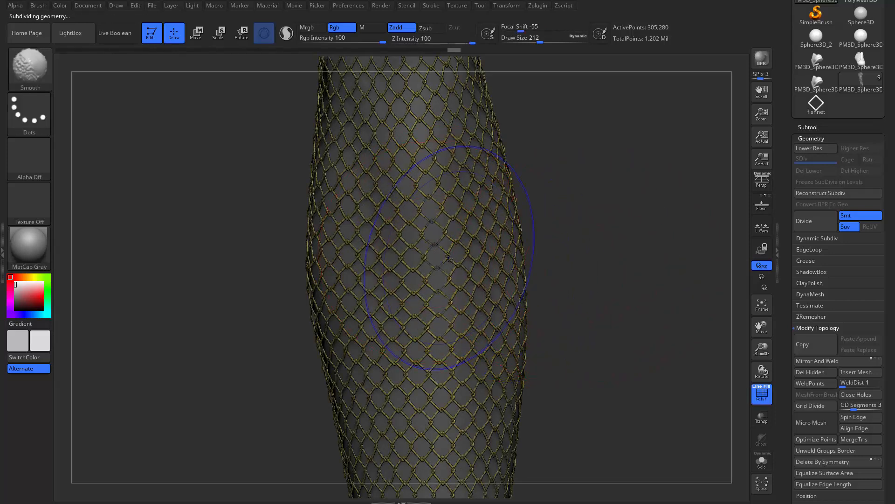
pyautogui.hotkey('shift', 'f')
pyautogui.hotkey('shift', 'f')
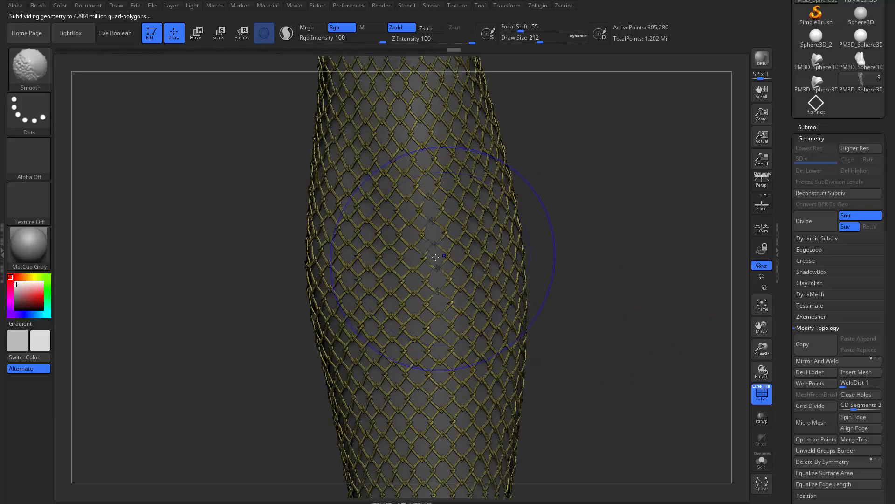
pyautogui.moveTo(439, 249); pyautogui.dragTo(436, 248)
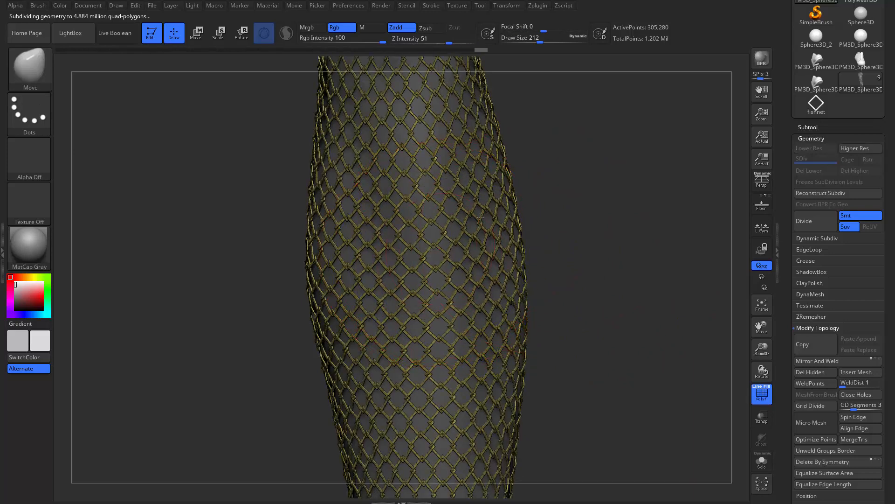
pyautogui.keyDown('ctrl'); pyautogui.moveTo(481, 217); pyautogui.dragTo(580, 177, button='right'); pyautogui.keyUp('ctrl')
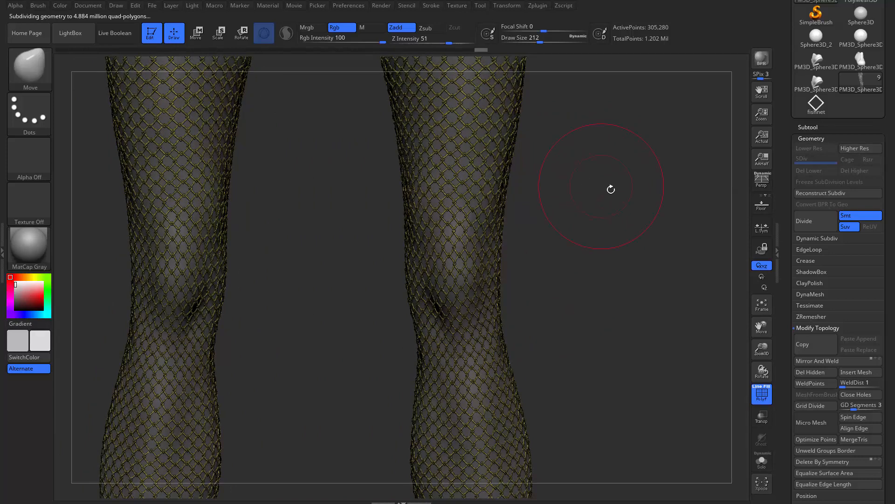
# Step: Show the fishnet's polygroup options and set the masking brush to MaskLasso
pyautogui.scroll(-10, 791, 345)
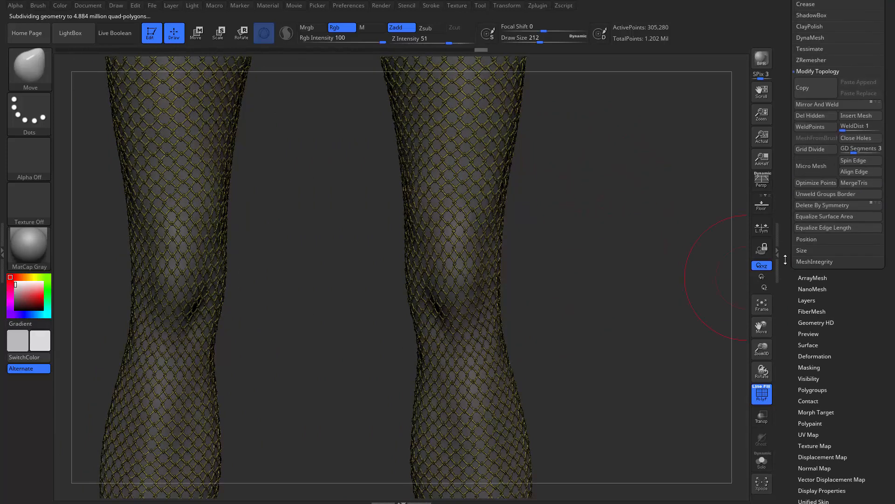
pyautogui.scroll(-1, 792, 326)
pyautogui.click(798, 369)
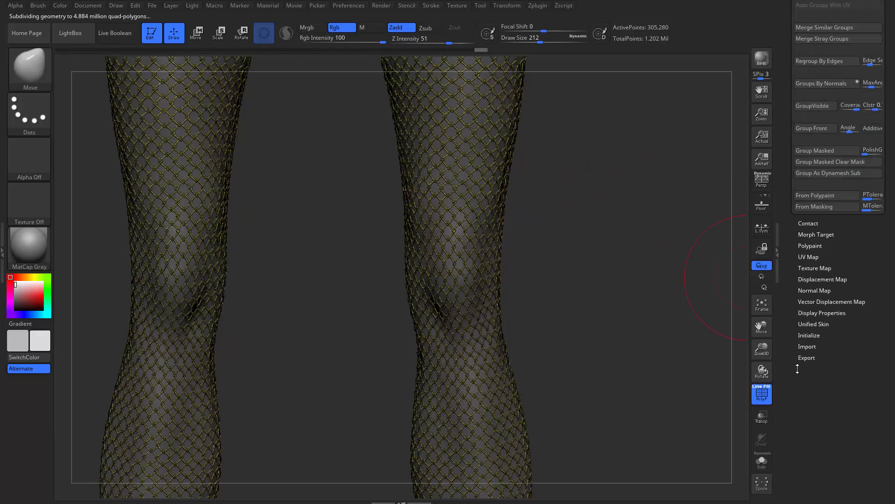
pyautogui.scroll(7, 792, 301)
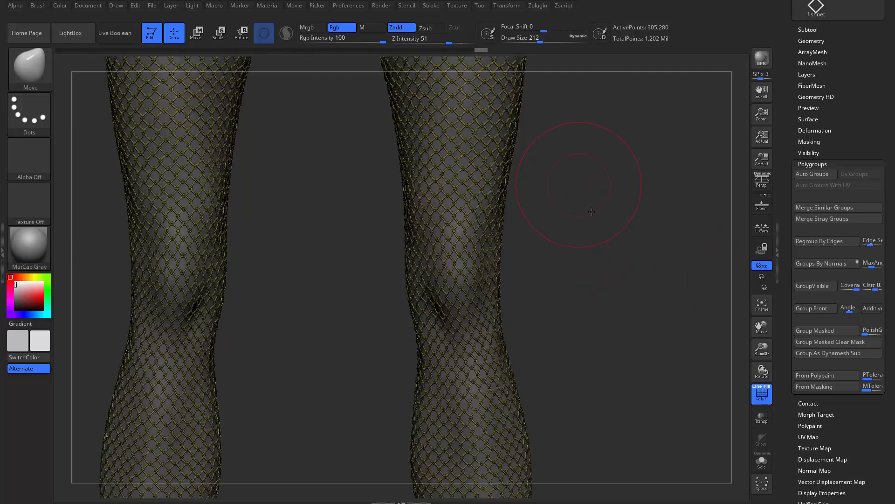
pyautogui.keyDown('alt'); pyautogui.moveTo(592, 212); pyautogui.dragTo(636, 307); pyautogui.keyUp('alt')
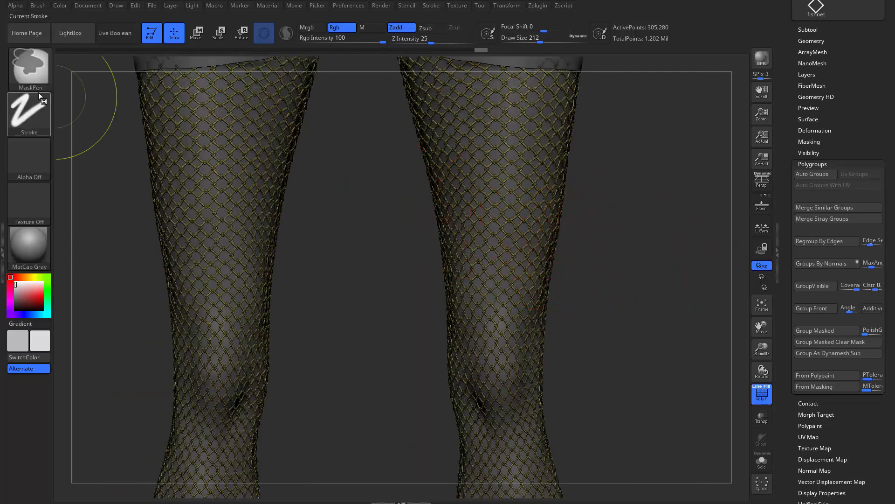
pyautogui.keyDown('ctrl'); pyautogui.click(43, 80); pyautogui.keyUp('ctrl')
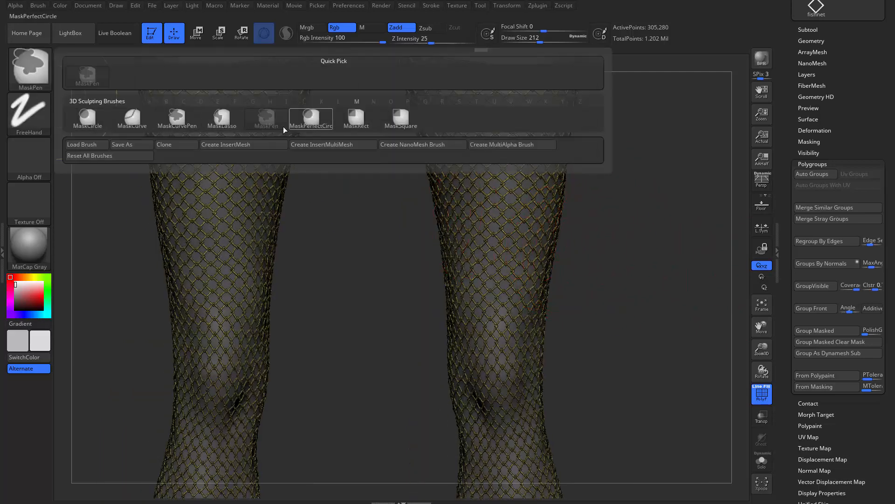
pyautogui.keyDown('ctrl'); pyautogui.click(216, 125); pyautogui.keyUp('ctrl')
# Step: Lasso-mask a jagged strip of threads across the front of one thigh and make it a separate polygroup
pyautogui.keyDown('alt'); pyautogui.moveTo(626, 186); pyautogui.dragTo(634, 269); pyautogui.keyUp('alt')
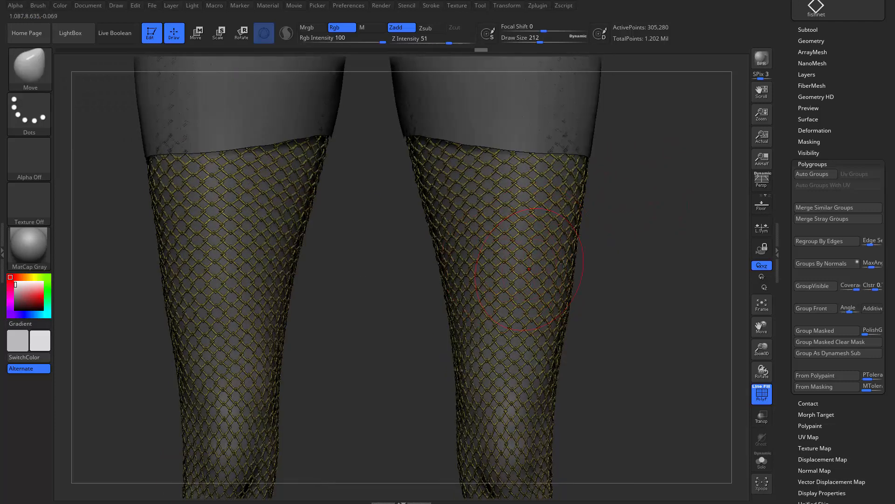
pyautogui.moveTo(605, 228)
pyautogui.keyDown('alt'); pyautogui.mouseDown()
pyautogui.moveTo(603, 290)
pyautogui.moveTo(588, 299)
pyautogui.mouseUp(); pyautogui.keyUp('alt')
pyautogui.moveTo(525, 158)
pyautogui.keyDown('ctrl'); pyautogui.mouseDown()
pyautogui.moveTo(467, 195)
pyautogui.moveTo(555, 153)
pyautogui.moveTo(578, 112)
pyautogui.moveTo(620, 275)
pyautogui.mouseUp(); pyautogui.keyUp('ctrl')
pyautogui.moveTo(653, 224)
pyautogui.keyDown('alt'); pyautogui.mouseDown()
pyautogui.moveTo(645, 283)
pyautogui.moveTo(636, 270)
pyautogui.moveTo(420, 290)
pyautogui.mouseUp(); pyautogui.keyUp('alt')
pyautogui.moveTo(362, 322)
pyautogui.keyDown('alt'); pyautogui.mouseDown()
pyautogui.moveTo(144, 344)
pyautogui.moveTo(112, 369)
pyautogui.mouseUp(); pyautogui.keyUp('alt')
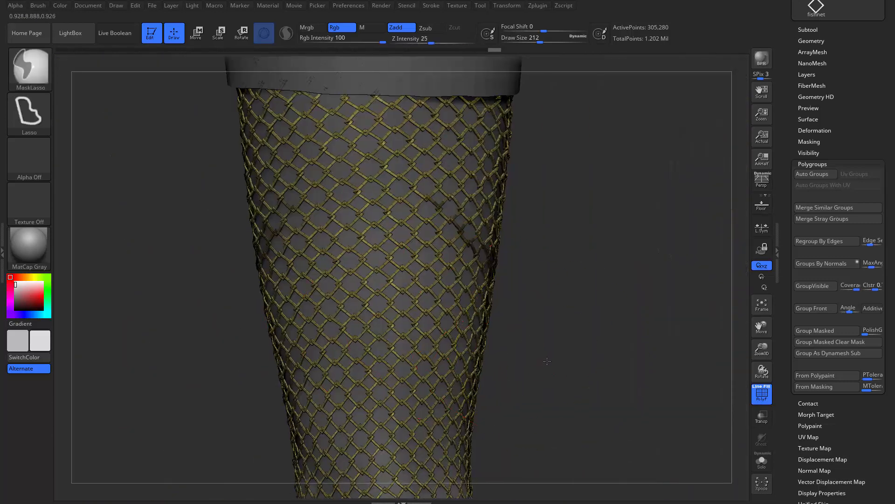
pyautogui.moveTo(536, 367)
pyautogui.keyDown('ctrl'); pyautogui.keyDown('alt'); pyautogui.mouseDown()
pyautogui.moveTo(368, 239)
pyautogui.moveTo(392, 301)
pyautogui.mouseUp(); pyautogui.keyUp('alt'); pyautogui.keyUp('ctrl')
pyautogui.moveTo(543, 295)
pyautogui.mouseDown()
pyautogui.moveTo(551, 282)
pyautogui.moveTo(602, 261)
pyautogui.mouseUp()
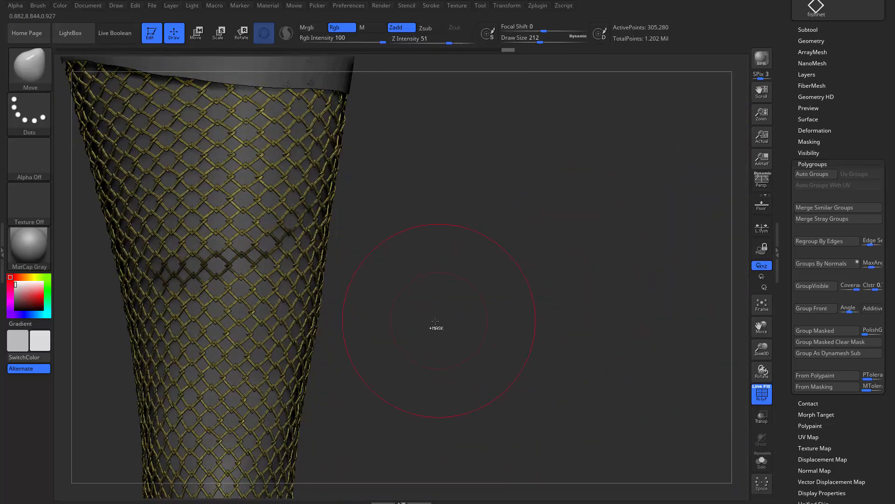
pyautogui.hotkey('ctrl', 'w')
# Step: Hide the strip's polygroup on the thigh and delete the hidden geometry to tear the net open
pyautogui.moveTo(398, 314)
pyautogui.keyDown('alt'); pyautogui.mouseDown()
pyautogui.moveTo(551, 296)
pyautogui.moveTo(567, 269)
pyautogui.mouseUp(); pyautogui.keyUp('alt')
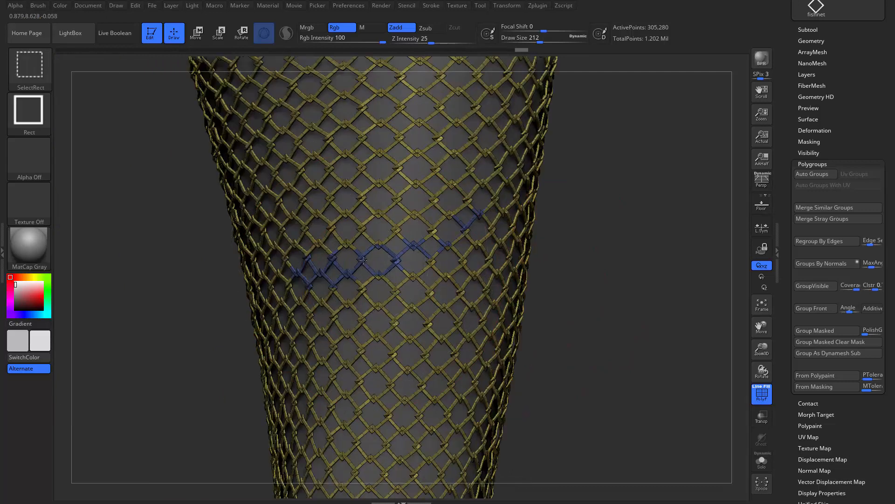
pyautogui.keyDown('ctrl'); pyautogui.keyDown('alt'); pyautogui.keyDown('shift'); pyautogui.click(363, 260); pyautogui.keyUp('shift'); pyautogui.keyUp('alt'); pyautogui.keyUp('ctrl')
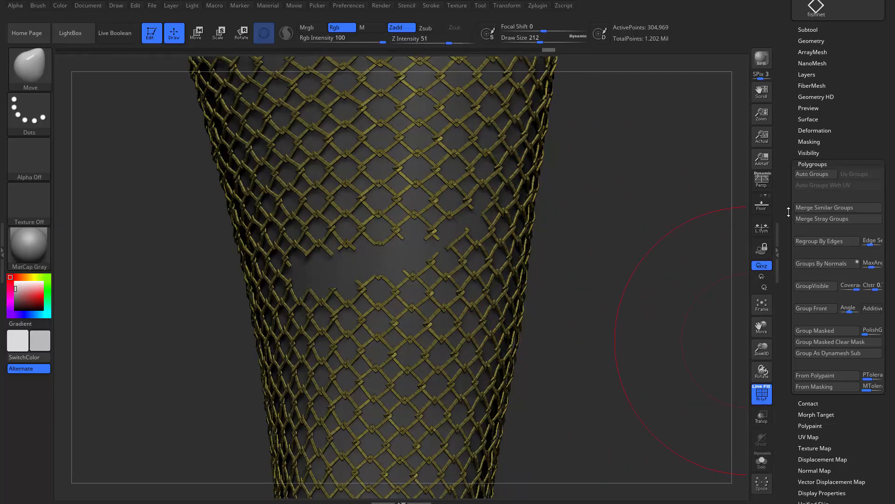
pyautogui.click(804, 41)
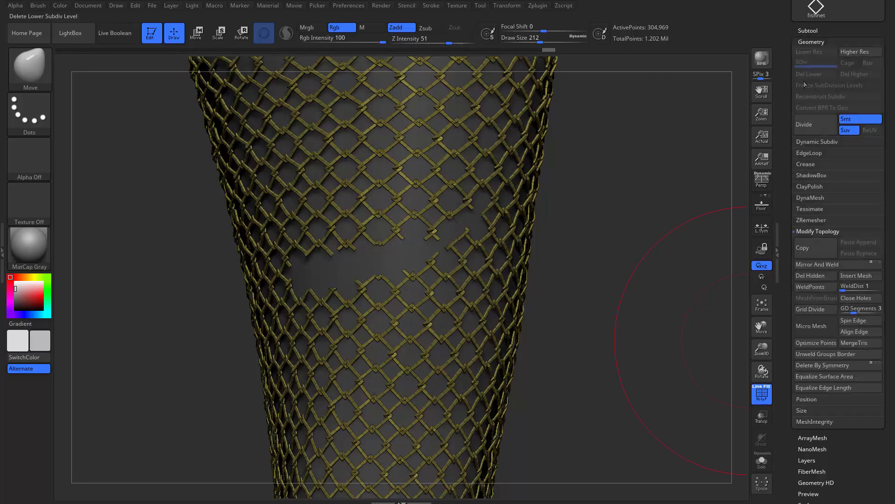
pyautogui.click(819, 276)
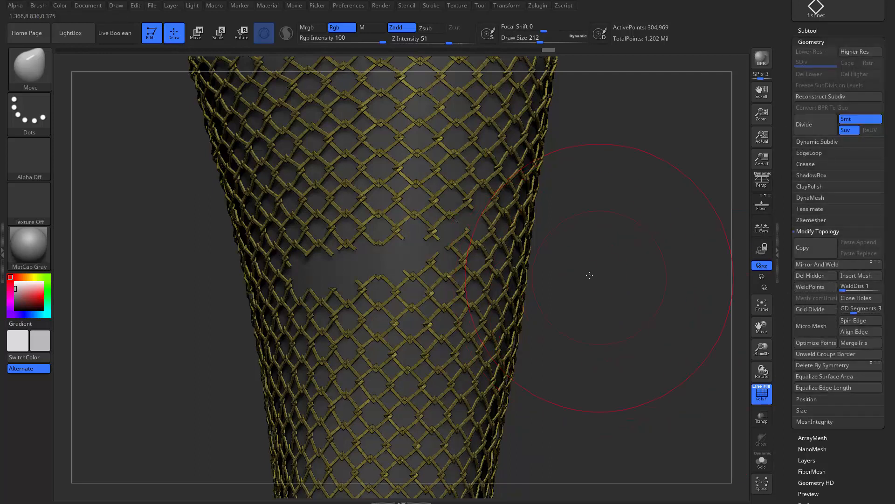
# Step: Pull a loose thread down into the tear with the SnakeHook brush at draw size 35
pyautogui.moveTo(589, 275); pyautogui.dragTo(537, 289)
pyautogui.press('b')
pyautogui.press('s')
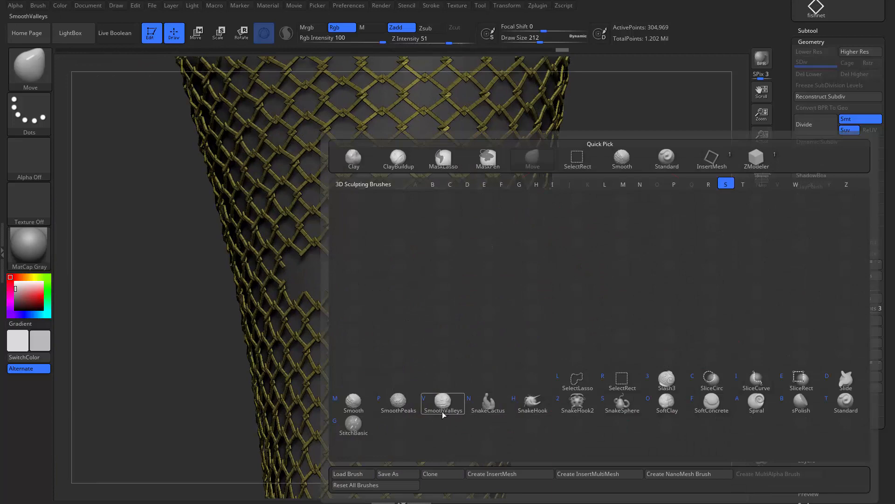
pyautogui.click(543, 405)
pyautogui.moveTo(560, 231)
pyautogui.mouseDown()
pyautogui.moveTo(603, 232)
pyautogui.moveTo(590, 233)
pyautogui.mouseUp()
pyautogui.press('s')
pyautogui.moveTo(586, 232); pyautogui.dragTo(553, 238)
pyautogui.moveTo(554, 238)
pyautogui.mouseDown()
pyautogui.moveTo(498, 276)
pyautogui.moveTo(511, 265)
pyautogui.moveTo(490, 276)
pyautogui.moveTo(316, 265)
pyautogui.mouseUp()
pyautogui.press('s')
pyautogui.moveTo(513, 261); pyautogui.dragTo(312, 269)
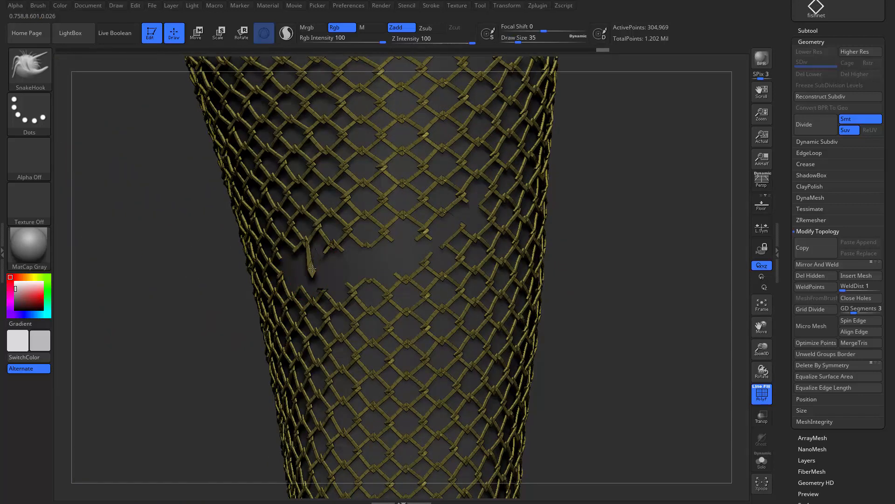
# Step: Bend more broken thread ends along the tear with SnakeHook, reducing the draw size to 22
pyautogui.moveTo(329, 298); pyautogui.dragTo(326, 296)
pyautogui.moveTo(606, 289); pyautogui.dragTo(329, 297)
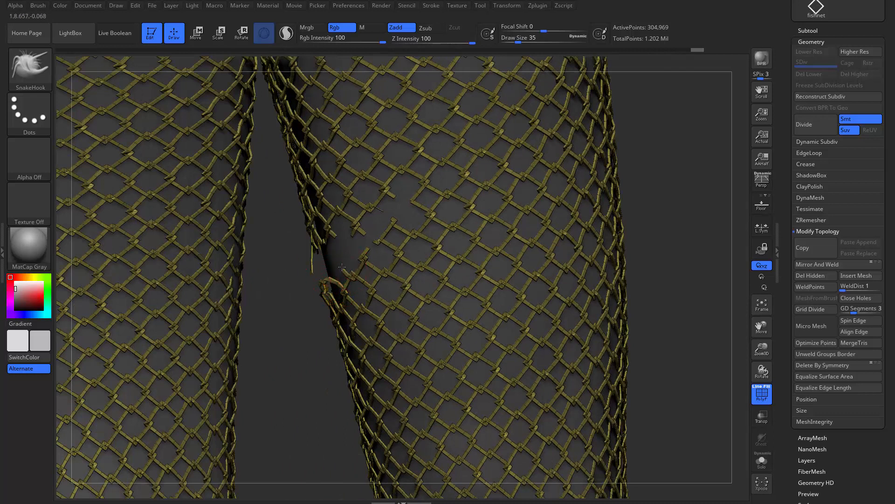
pyautogui.moveTo(342, 267)
pyautogui.mouseDown()
pyautogui.moveTo(350, 260)
pyautogui.moveTo(342, 240)
pyautogui.mouseUp()
pyautogui.press('s')
pyautogui.moveTo(346, 255); pyautogui.dragTo(349, 243, button='right')
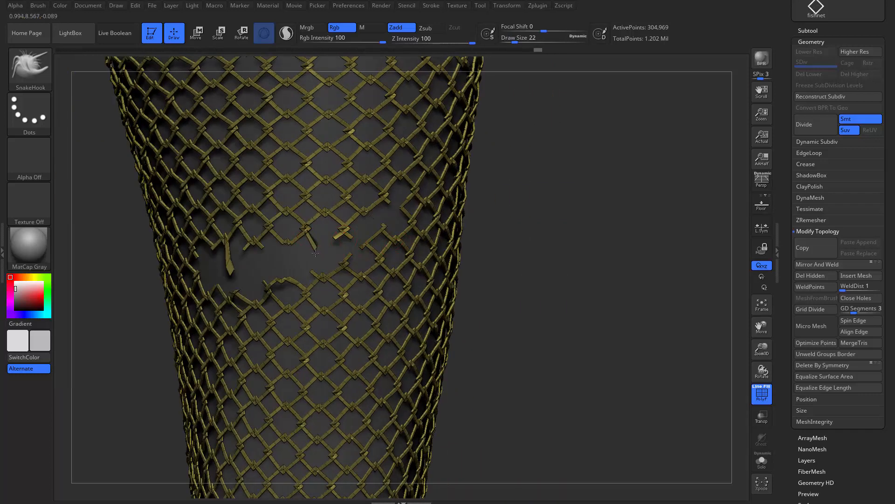
pyautogui.moveTo(320, 275)
pyautogui.mouseDown(button='right')
pyautogui.moveTo(389, 241)
pyautogui.moveTo(341, 235)
pyautogui.moveTo(302, 245)
pyautogui.moveTo(252, 318)
pyautogui.moveTo(397, 337)
pyautogui.mouseUp(button='right')
pyautogui.keyDown('alt'); pyautogui.moveTo(516, 314); pyautogui.dragTo(520, 415, button='right'); pyautogui.keyUp('alt')
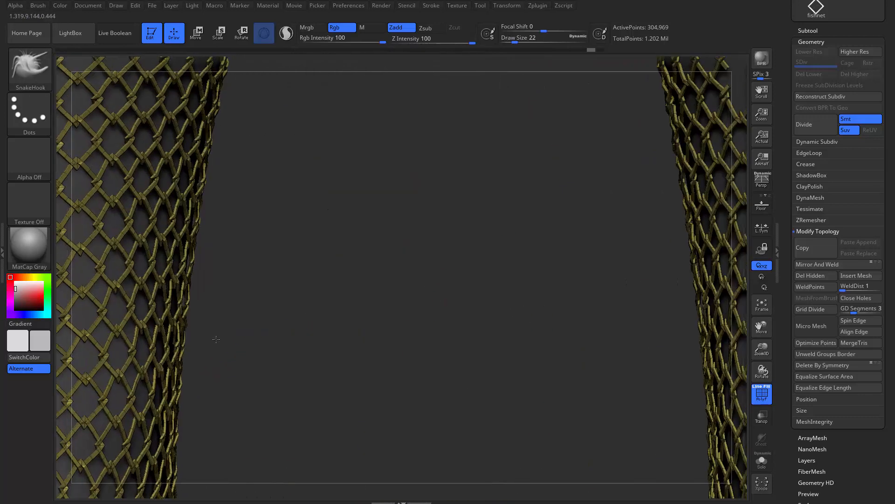
# Step: Smooth the tip of the hanging thread, then switch to the Move brush with draw size 9
pyautogui.keyDown('alt'); pyautogui.moveTo(216, 339); pyautogui.dragTo(309, 210, button='right'); pyautogui.keyUp('alt')
pyautogui.press('shift')
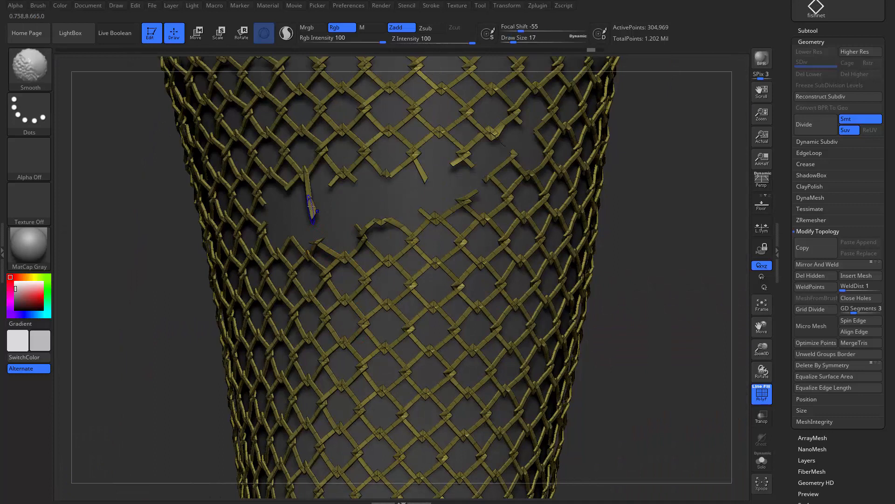
pyautogui.press('s')
pyautogui.moveTo(320, 212); pyautogui.dragTo(320, 203)
pyautogui.press('b')
pyautogui.press('m')
pyautogui.press('v')
pyautogui.keyDown('alt'); pyautogui.moveTo(320, 203); pyautogui.dragTo(479, 242, button='right'); pyautogui.keyUp('alt')
# Step: Turn on the fishnet's dynamic subdivision, hide the wireframe and render a preview of the torn thigh area
pyautogui.press('d')
pyautogui.hotkey('shift', 'f')
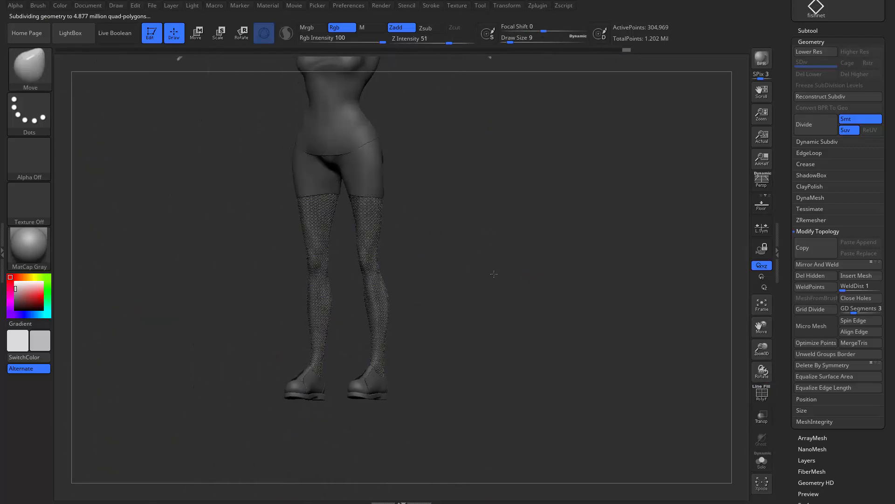
pyautogui.keyDown('alt'); pyautogui.moveTo(493, 274); pyautogui.dragTo(404, 280, button='right'); pyautogui.keyUp('alt')
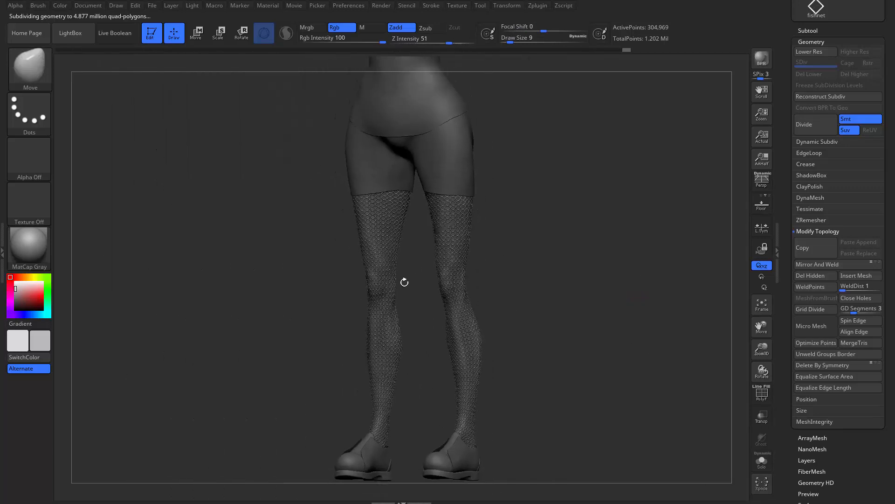
pyautogui.keyDown('alt'); pyautogui.moveTo(568, 267); pyautogui.dragTo(637, 306, button='right'); pyautogui.keyUp('alt')
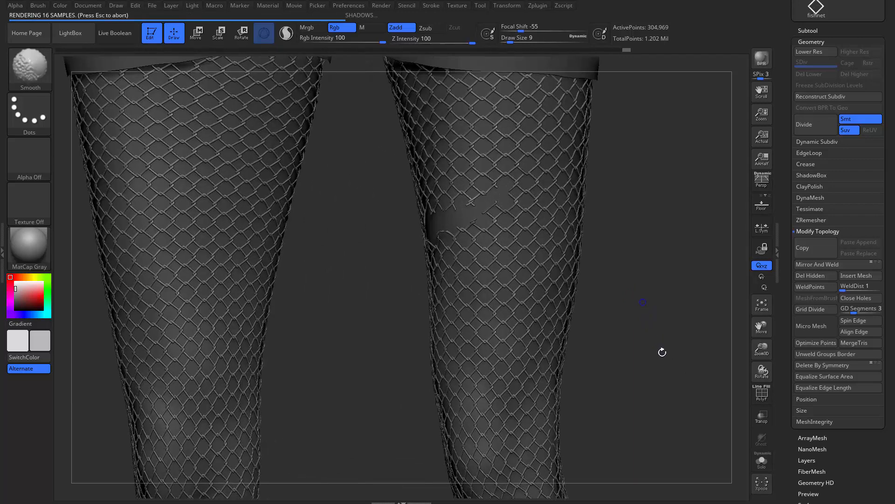